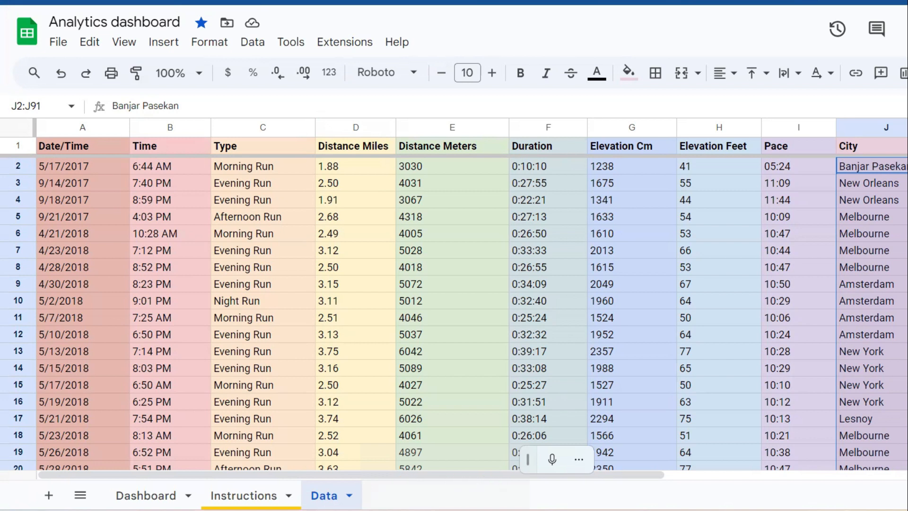
# Show the beginning of the running analytics dashboard on the Dashboard sheet.
pyautogui.click(165, 496)
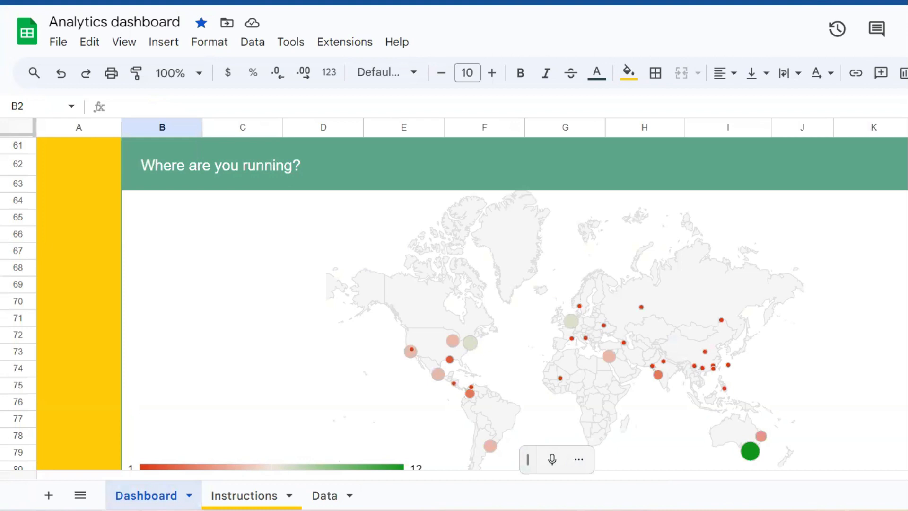
pyautogui.scroll(15, 515, 303)
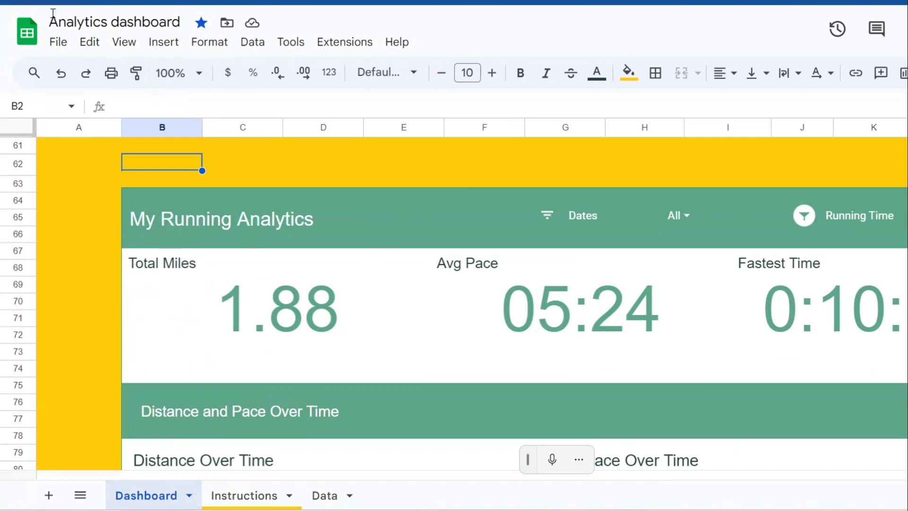
# Find the Analytics dashboard template by Sisense in the spreadsheet template gallery and open it.
pyautogui.click(56, 43)
pyautogui.moveTo(70, 68)
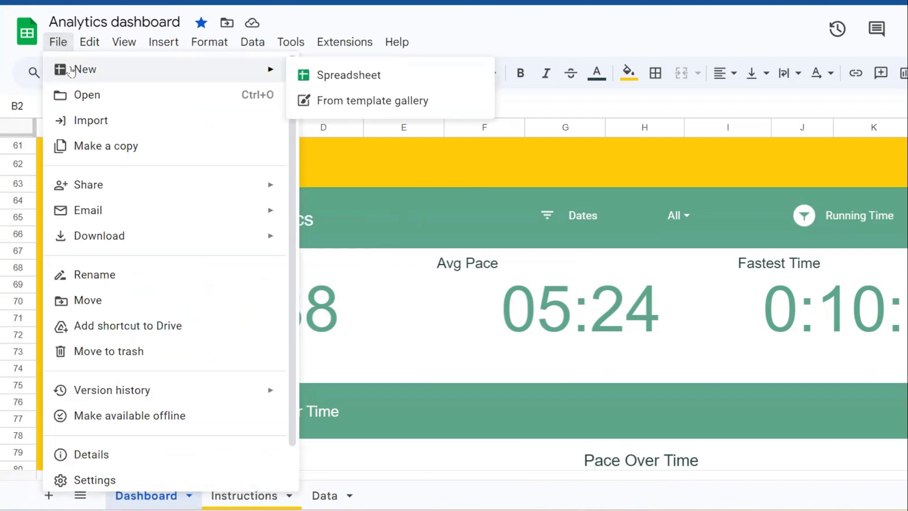
pyautogui.click(325, 100)
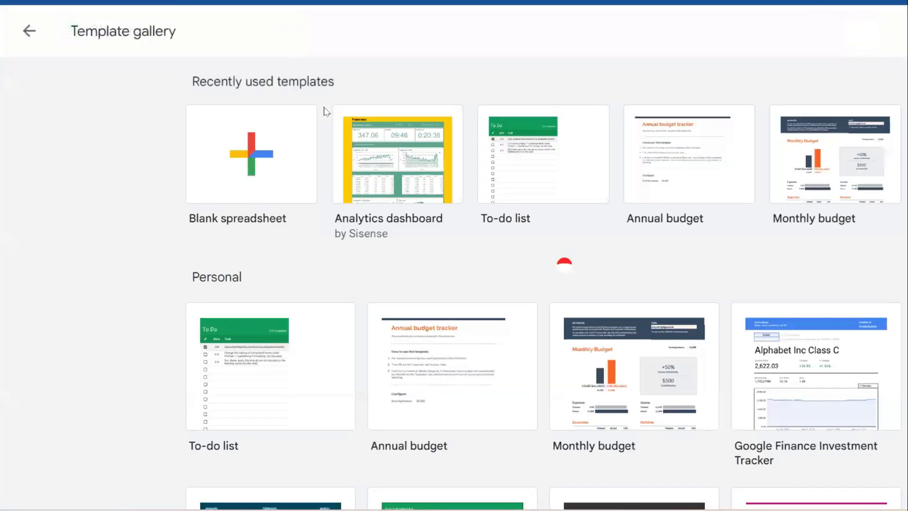
pyautogui.scroll(-2, 277, 276)
pyautogui.scroll(-8, 277, 276)
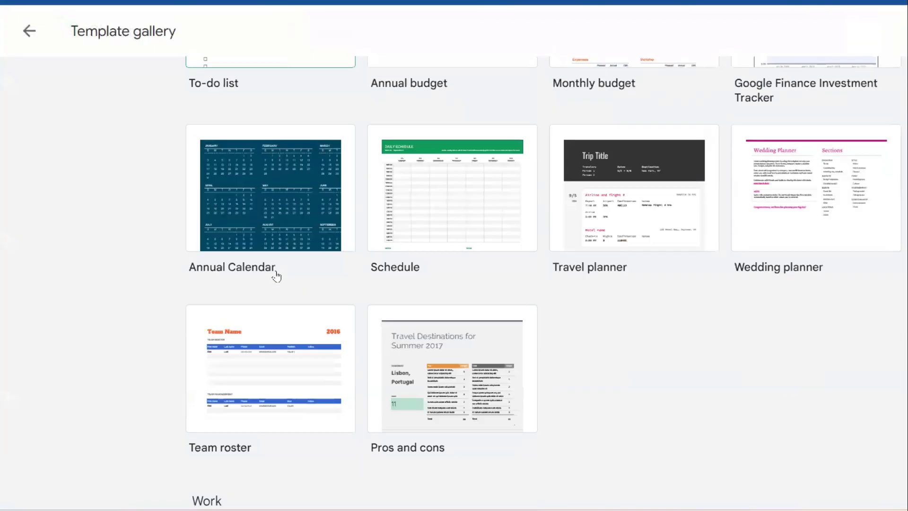
pyautogui.scroll(-6, 320, 329)
pyautogui.scroll(-9, 320, 330)
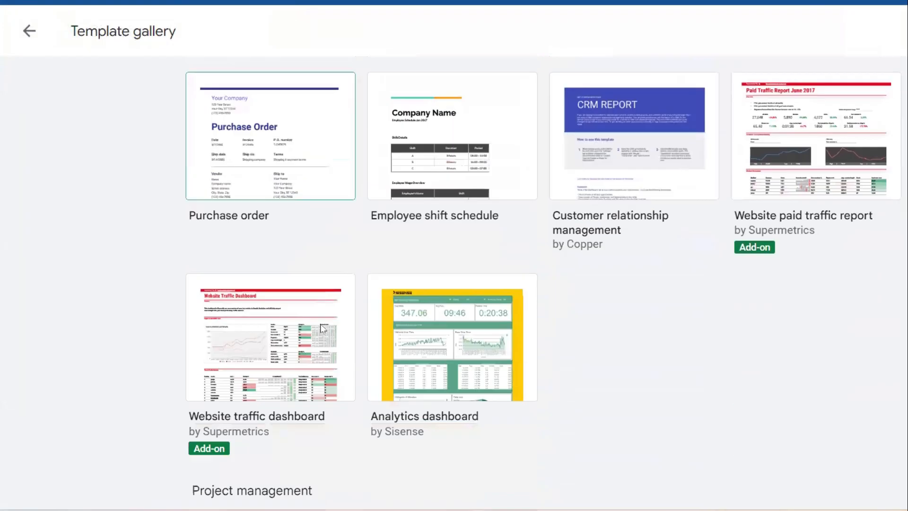
pyautogui.scroll(-4, 483, 260)
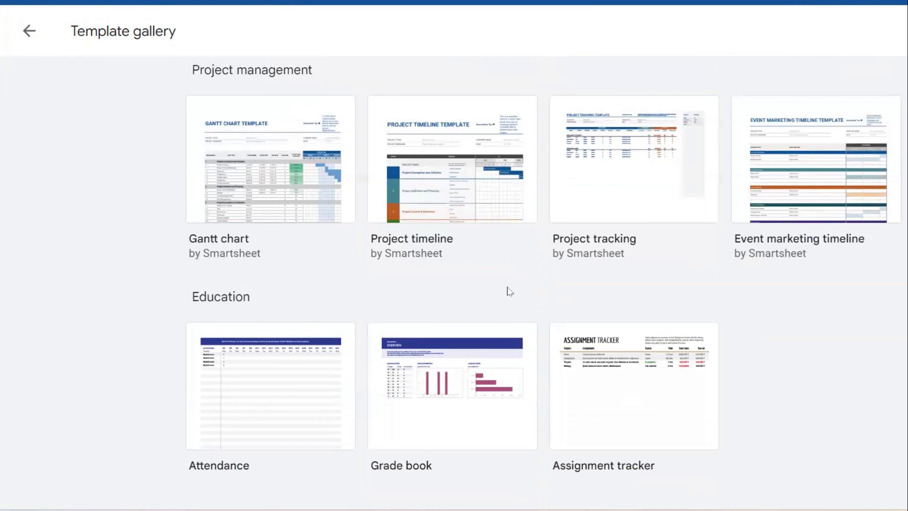
pyautogui.scroll(8, 509, 290)
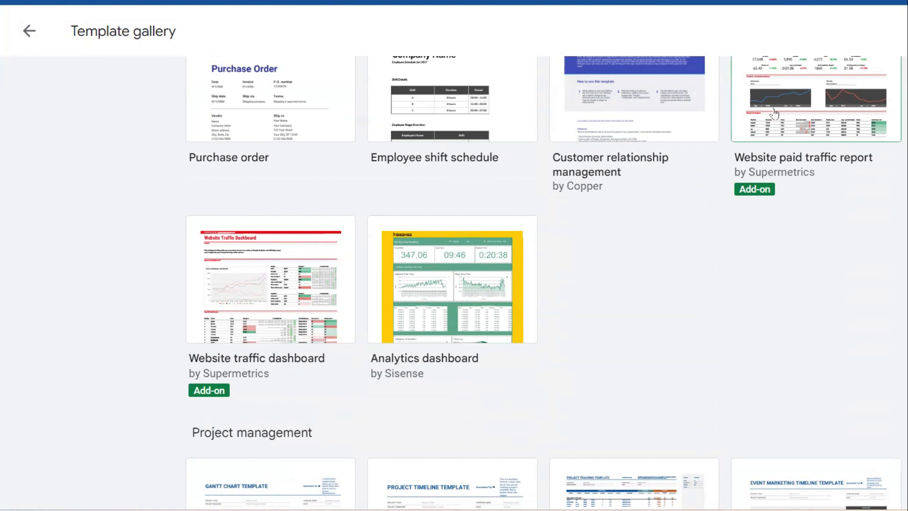
pyautogui.click(454, 303)
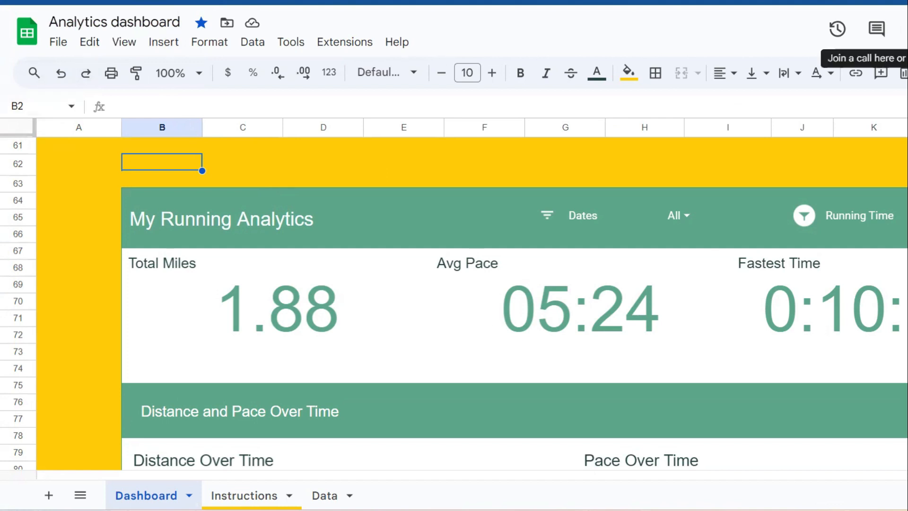
# Look through the Data, Instructions and Dashboard sheets, ending on the first run's Time cell in the Data sheet.
pyautogui.click(336, 495)
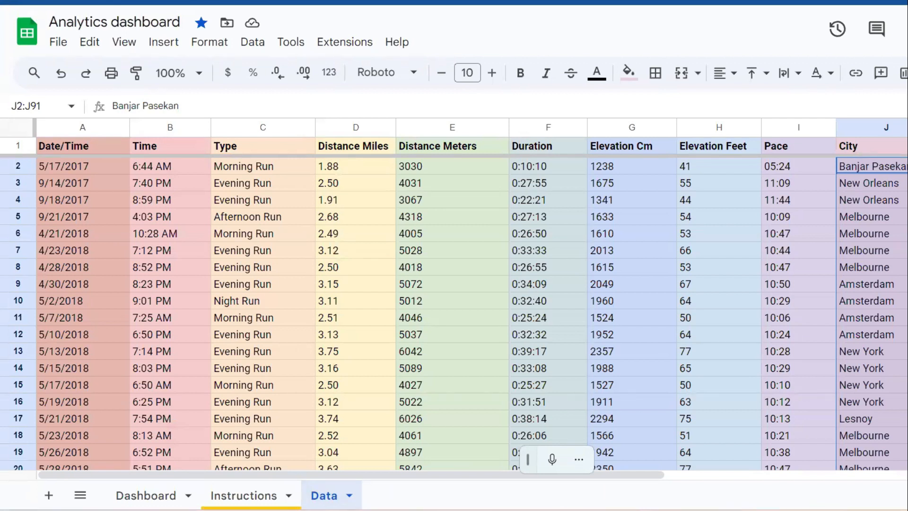
pyautogui.click(260, 496)
pyautogui.moveTo(222, 352)
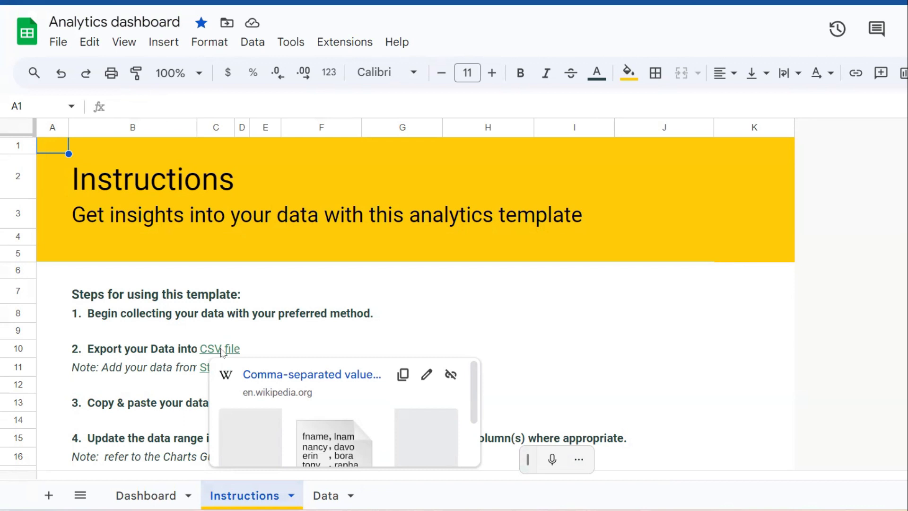
pyautogui.click(152, 494)
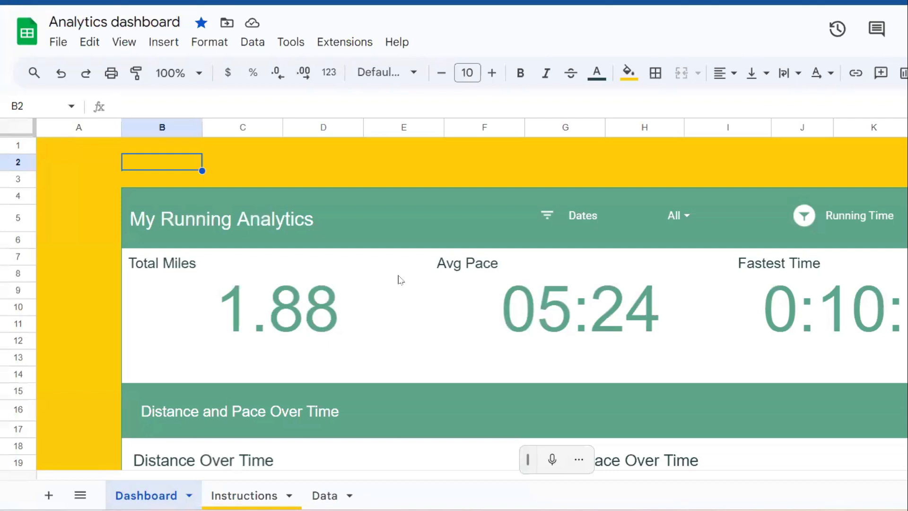
pyautogui.click(325, 495)
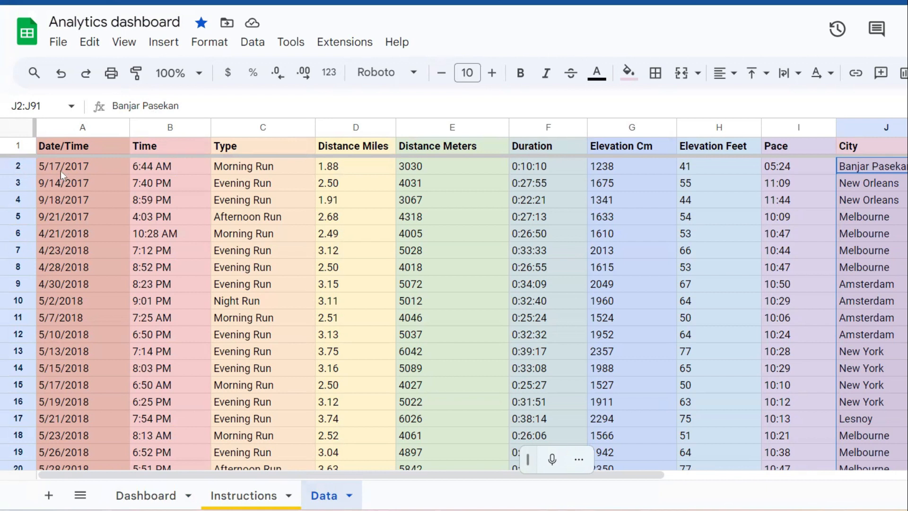
pyautogui.click(178, 160)
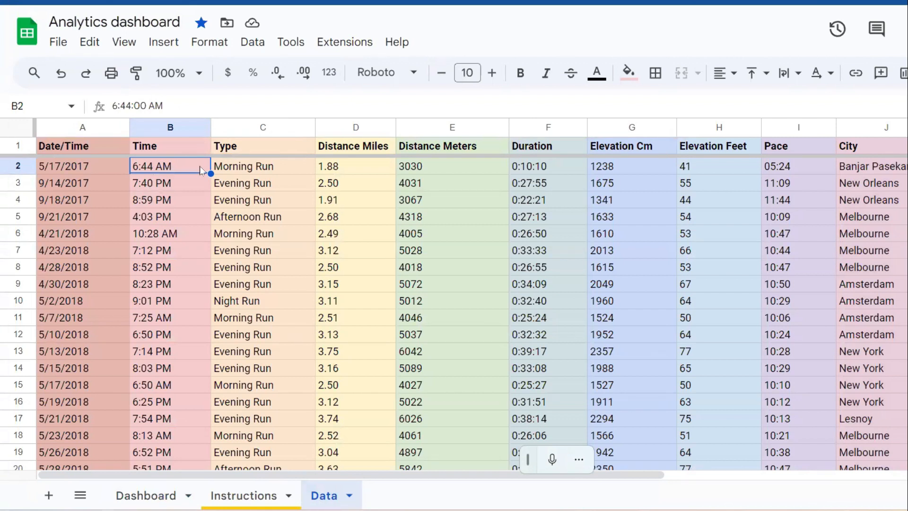
# Change the text appended by the LOOKUP formula in Type cell C2 to " time".
pyautogui.click(251, 168)
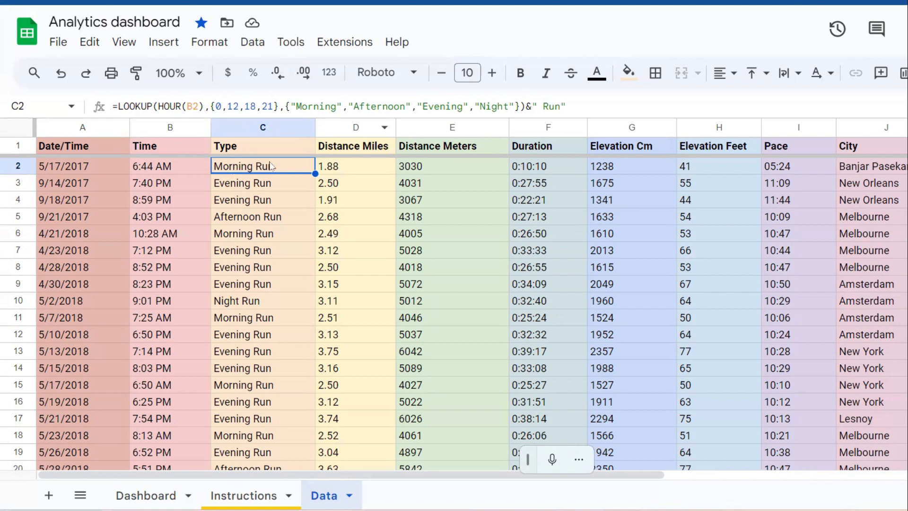
pyautogui.click(558, 107)
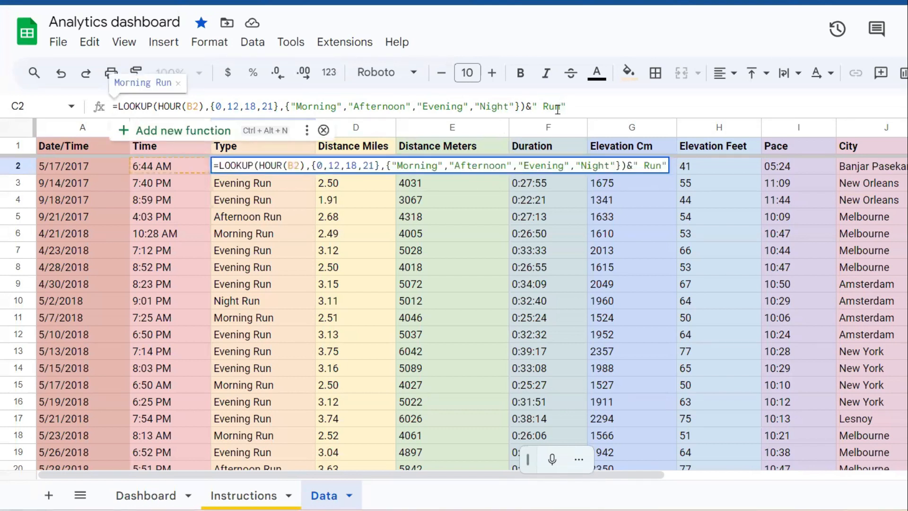
pyautogui.press('BackSpace')
pyautogui.press('BackSpace')
pyautogui.press('BackSpace')
pyautogui.write('time')
pyautogui.press('Return')
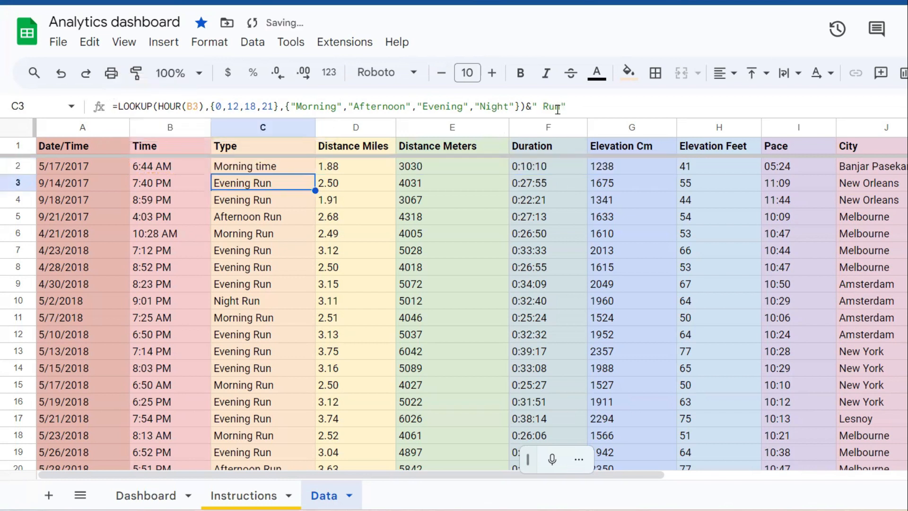
# Restore " Run" as the text appended by the LOOKUP formula in cell C2.
pyautogui.click(301, 167)
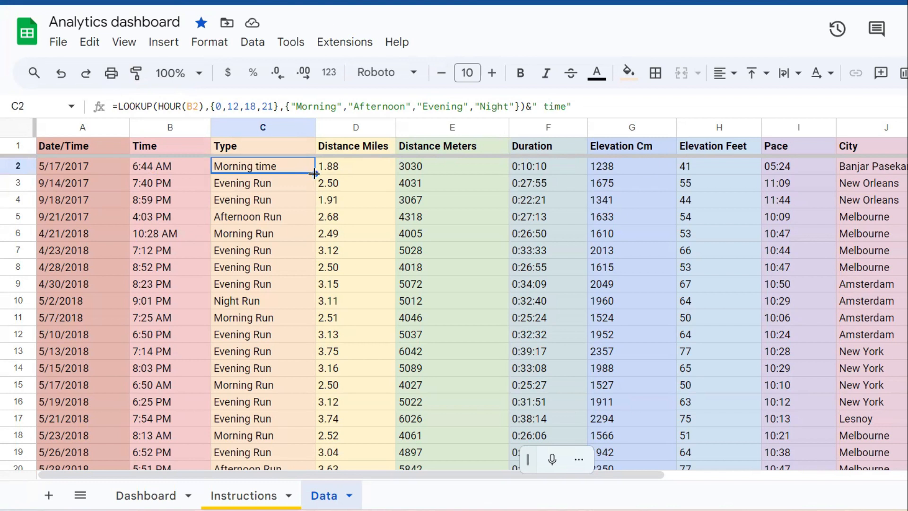
pyautogui.click(564, 109)
pyautogui.press('BackSpace')
pyautogui.press('BackSpace')
pyautogui.press('BackSpace')
pyautogui.press('BackSpace')
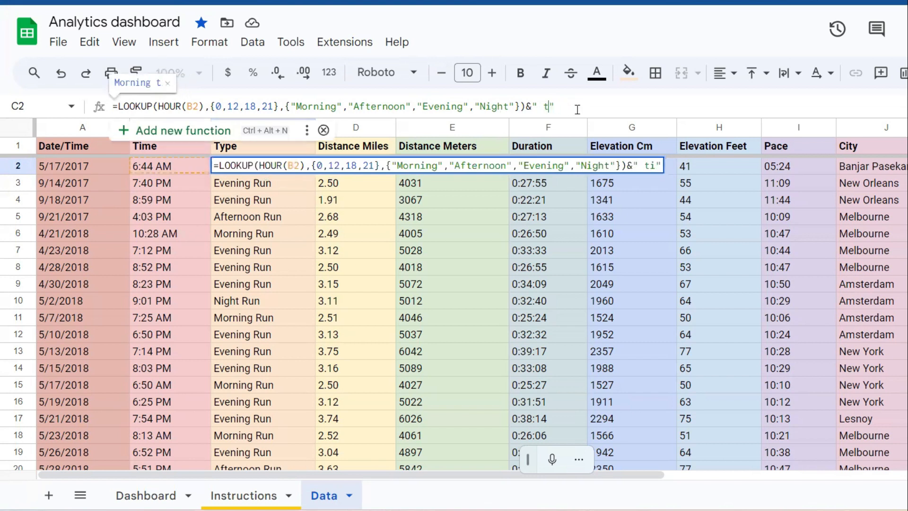
pyautogui.write('Run')
pyautogui.press('Return')
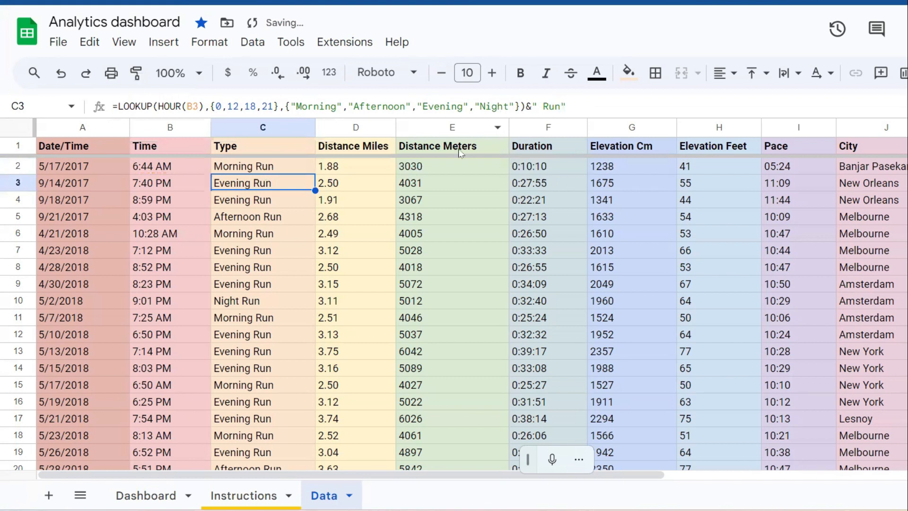
# Examine the Distance Miles formula in D2 and the meter value in E2 that it converts.
pyautogui.click(360, 166)
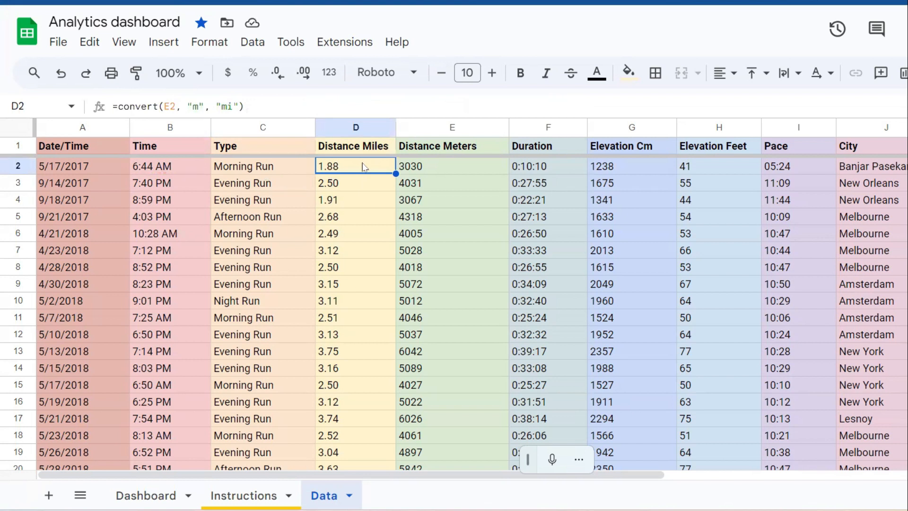
pyautogui.click(422, 168)
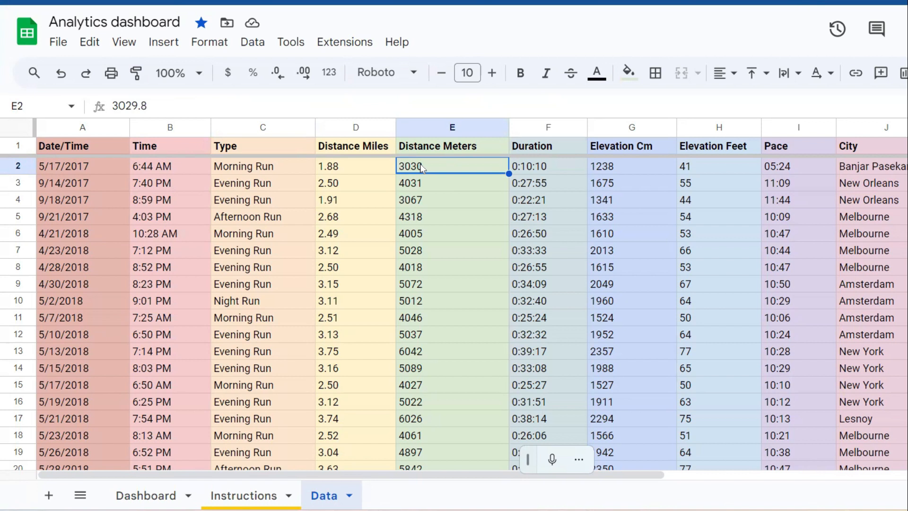
pyautogui.click(371, 169)
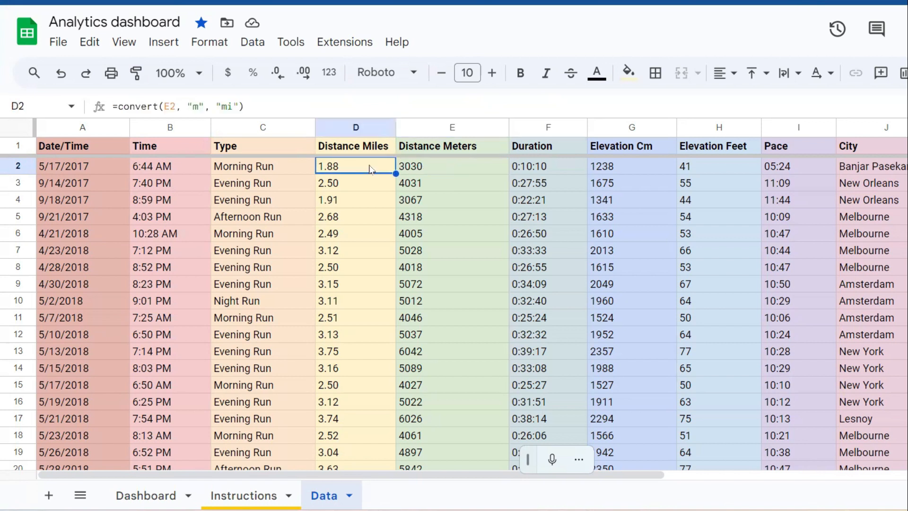
pyautogui.click(419, 170)
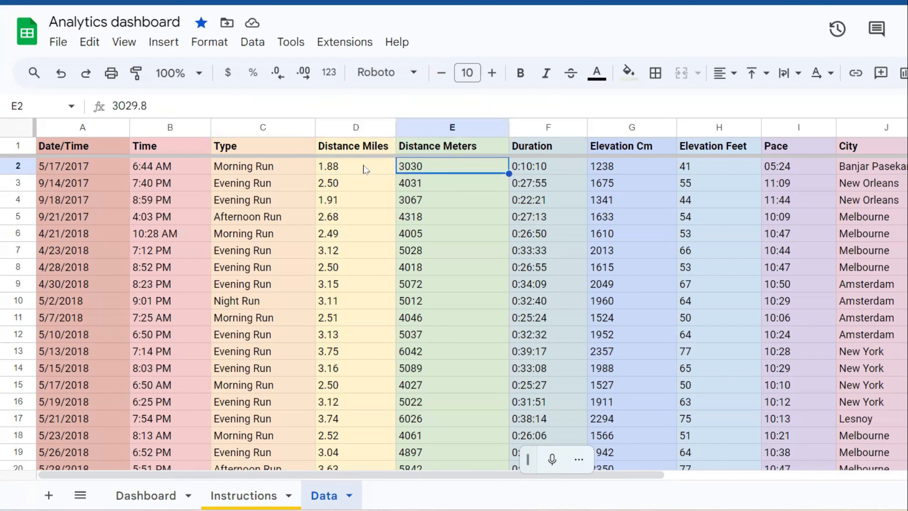
pyautogui.click(364, 170)
pyautogui.doubleClick(359, 168)
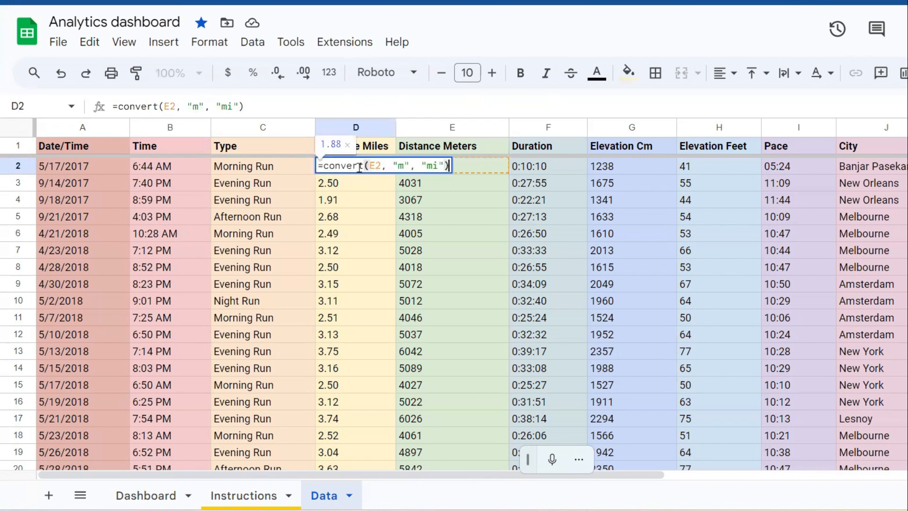
pyautogui.press('Escape')
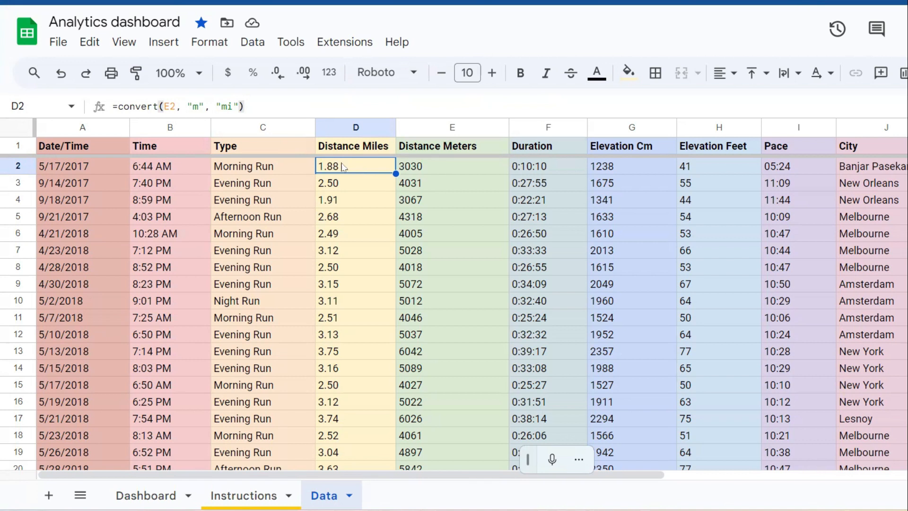
# Set the end unit of the D2 convert formula to "km" and compare it with the formula in D3.
pyautogui.click(233, 106)
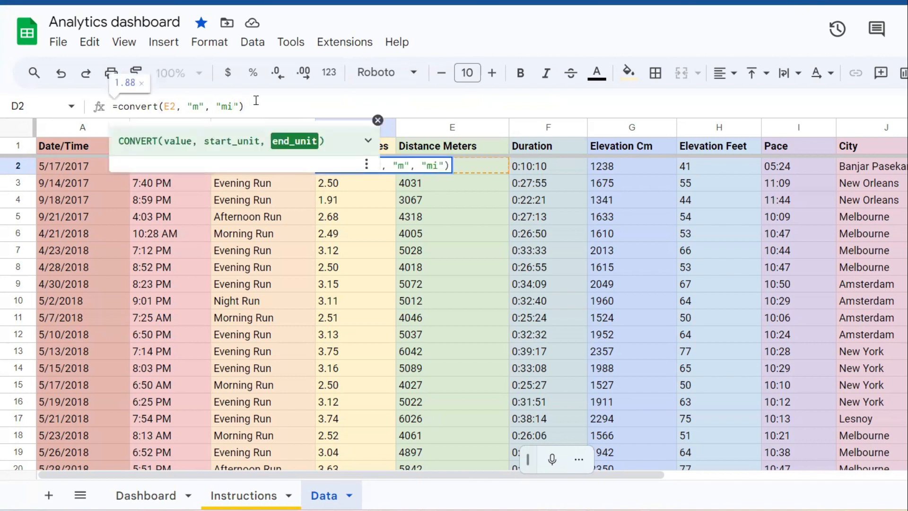
pyautogui.press('BackSpace')
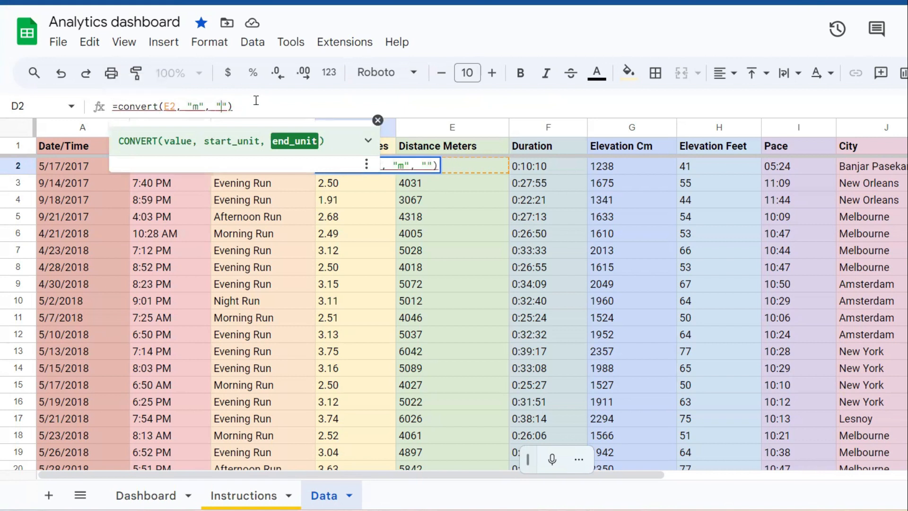
pyautogui.write('i')
pyautogui.press('Return')
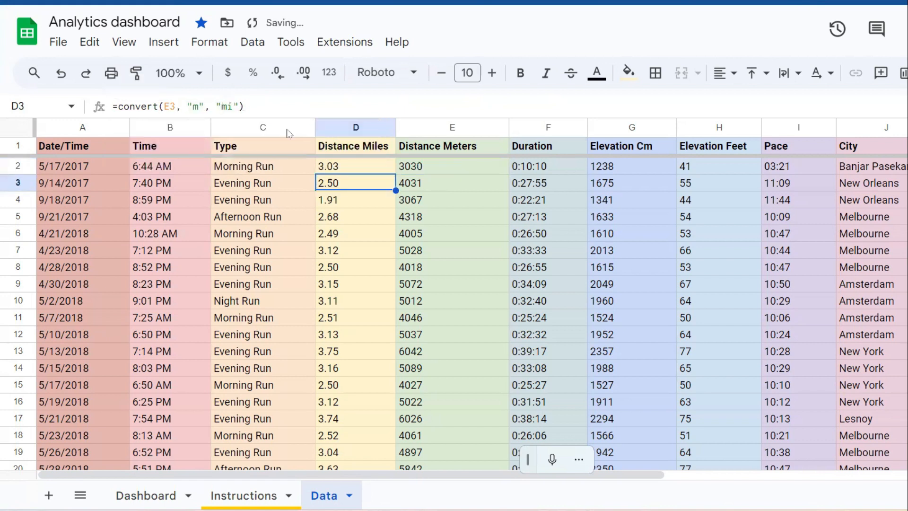
pyautogui.click(351, 169)
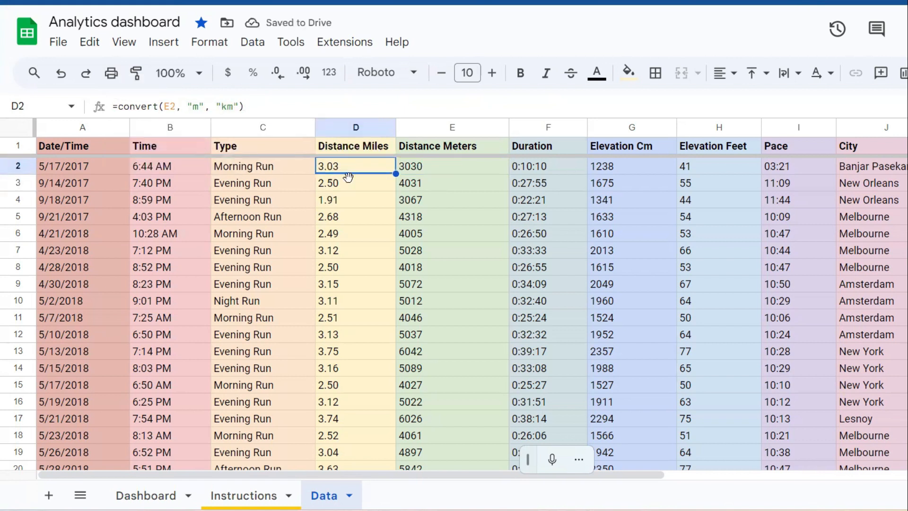
pyautogui.click(349, 187)
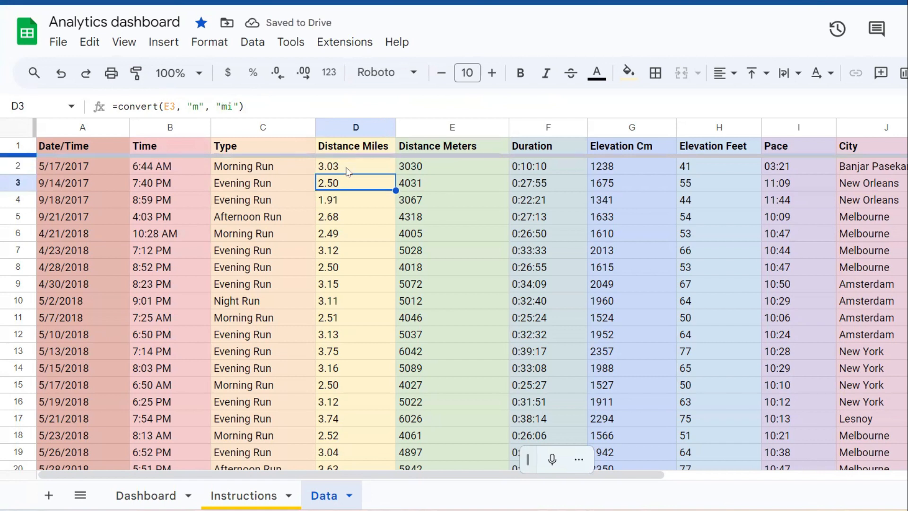
# Set the end unit of the D2 convert formula back to "mi" and check the cell.
pyautogui.click(348, 167)
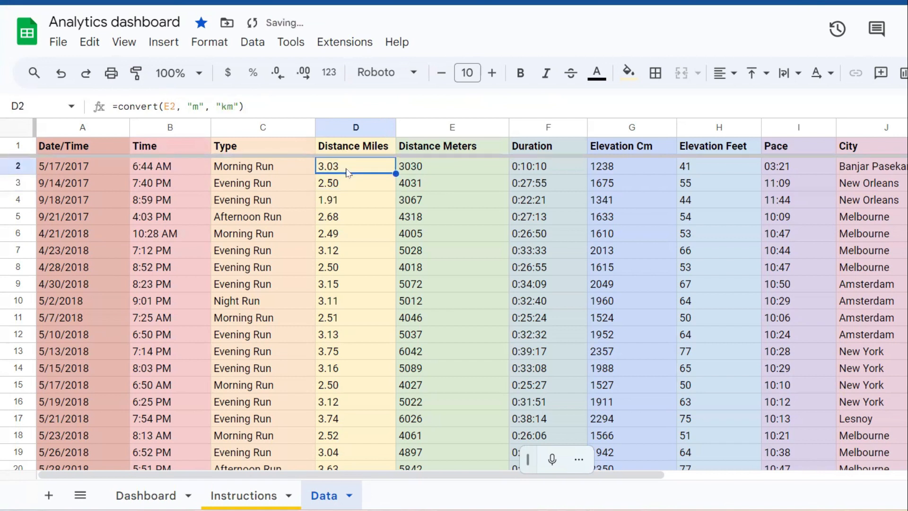
pyautogui.click(232, 105)
pyautogui.press('BackSpace')
pyautogui.press('BackSpace')
pyautogui.write('mi')
pyautogui.press('Return')
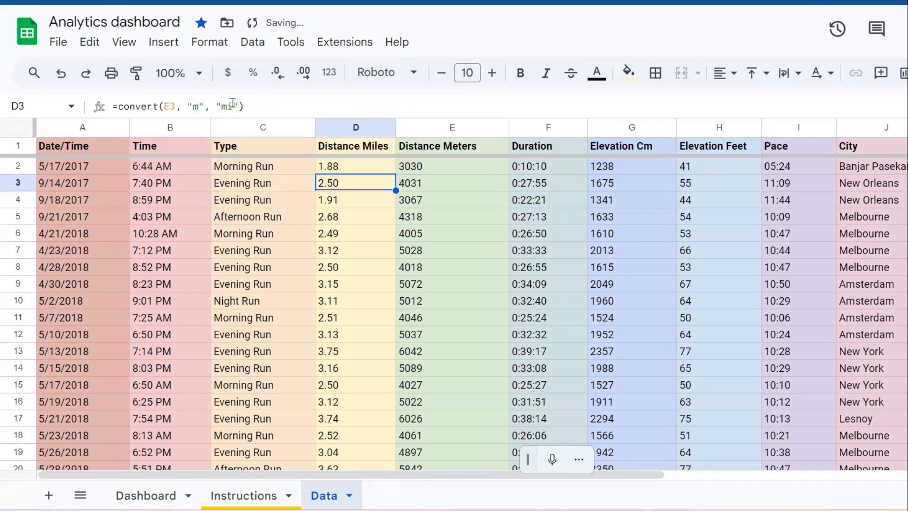
pyautogui.click(347, 166)
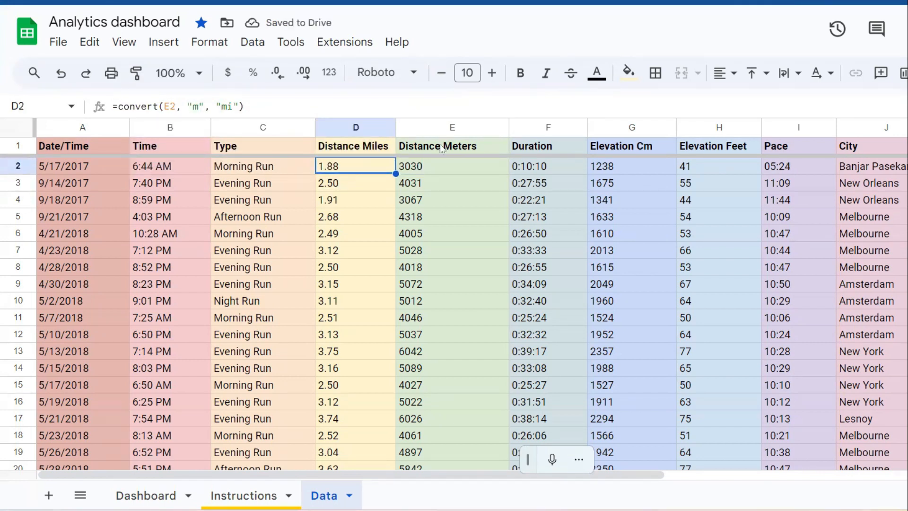
# Insert a column to the right of Distance Meters and title it "Distance Km".
pyautogui.click(412, 127)
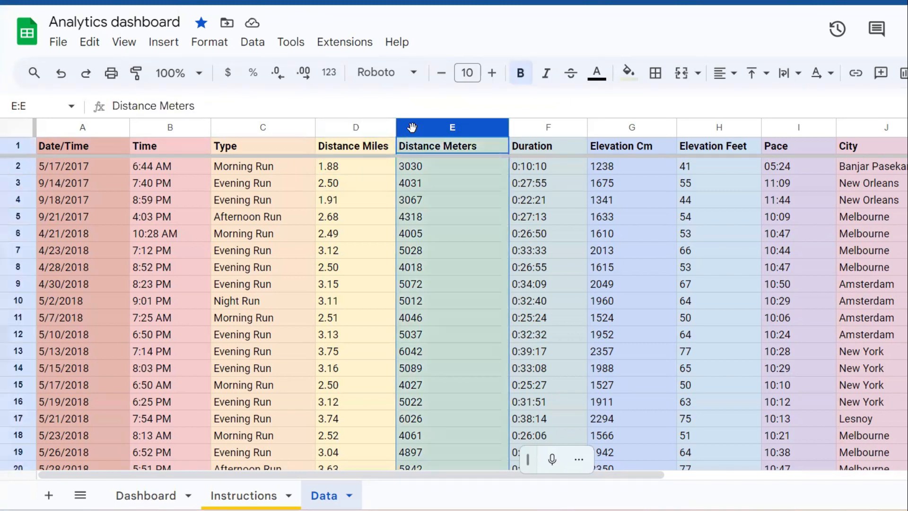
pyautogui.rightClick(412, 126)
pyautogui.moveTo(429, 162)
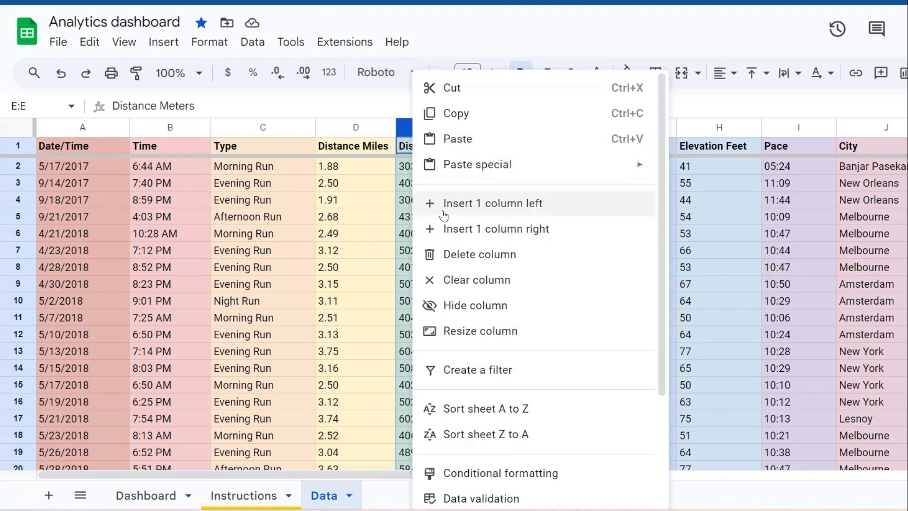
pyautogui.click(452, 229)
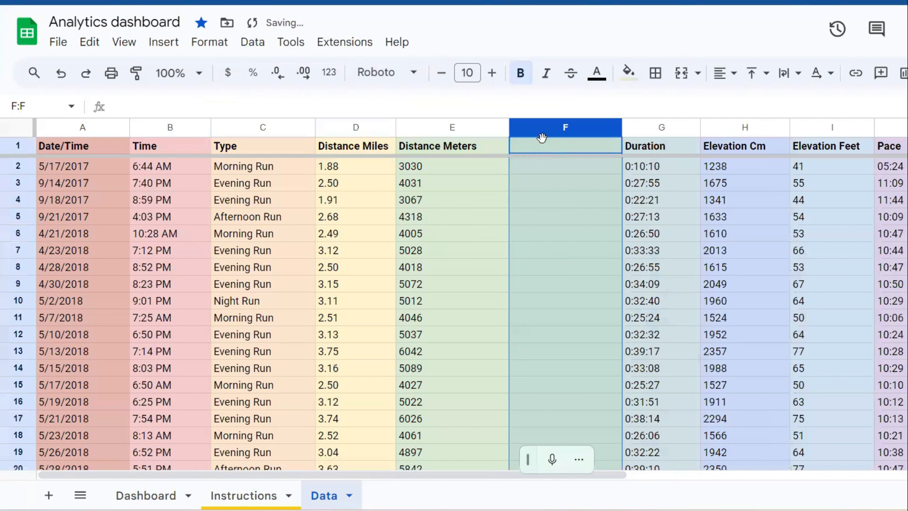
pyautogui.click(547, 148)
pyautogui.write('Distance K,')
pyautogui.press('BackSpace')
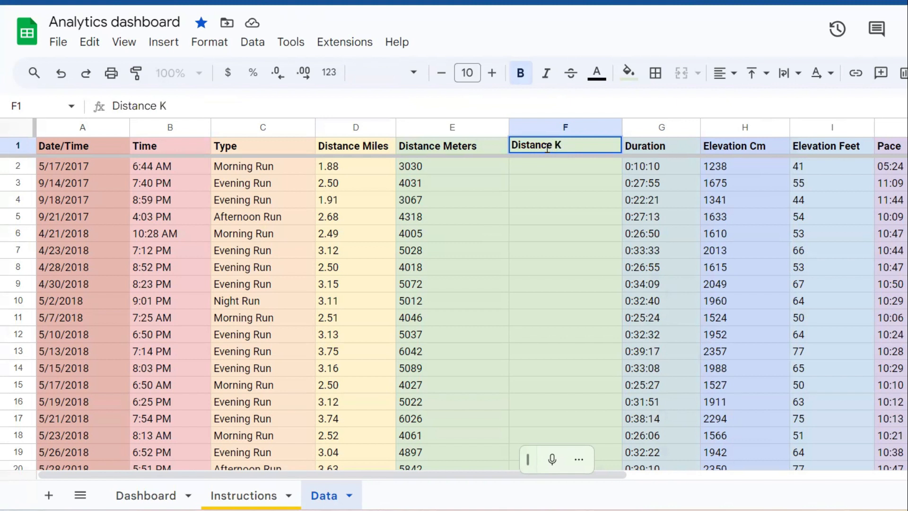
pyautogui.write('m')
pyautogui.press('Return')
# Enter the formula =CONVERT(E2,"m","km") in cell F2 of the Distance Km column.
pyautogui.click(372, 166)
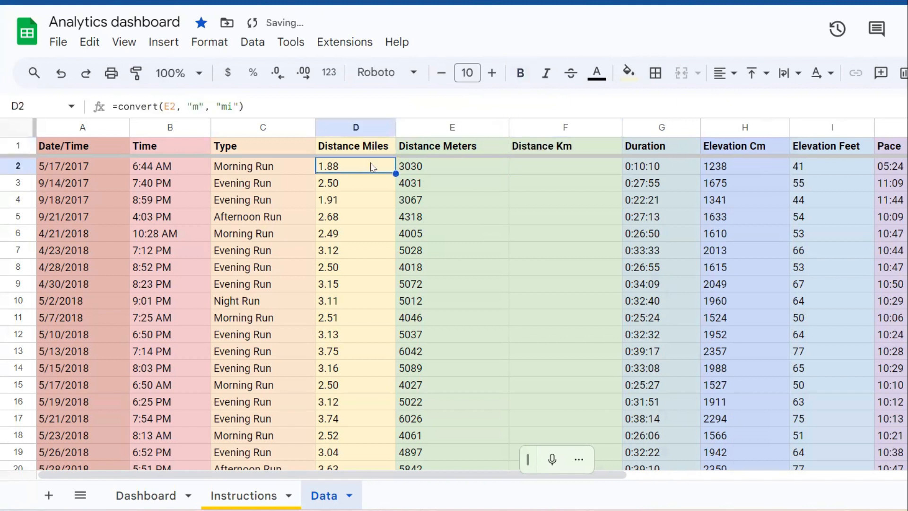
pyautogui.click(524, 167)
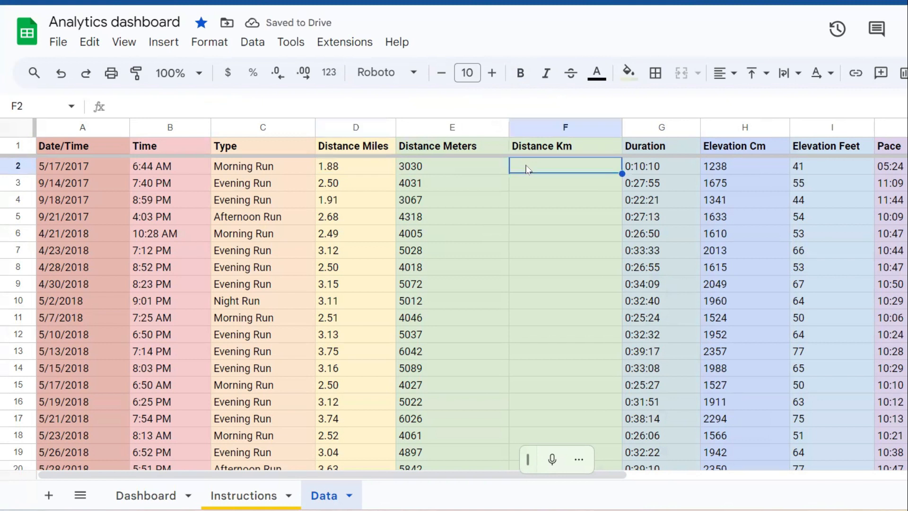
pyautogui.write('=conve')
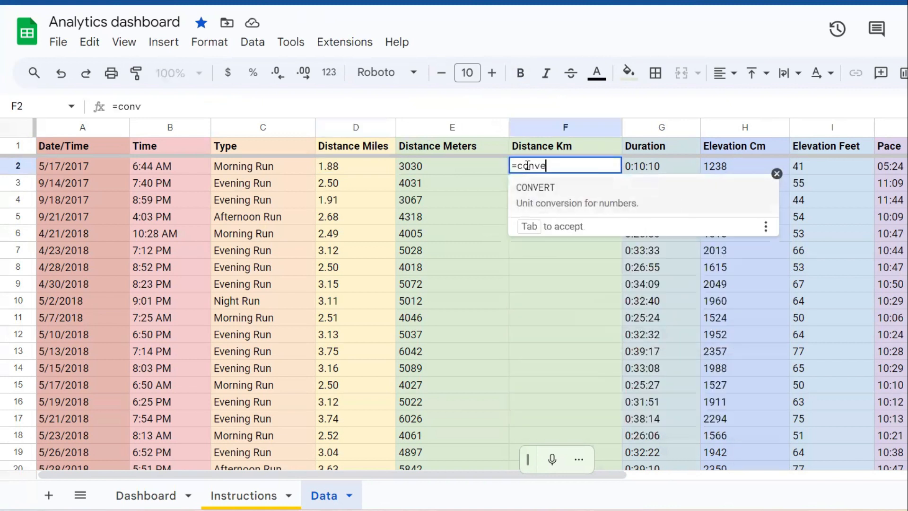
pyautogui.press('Tab')
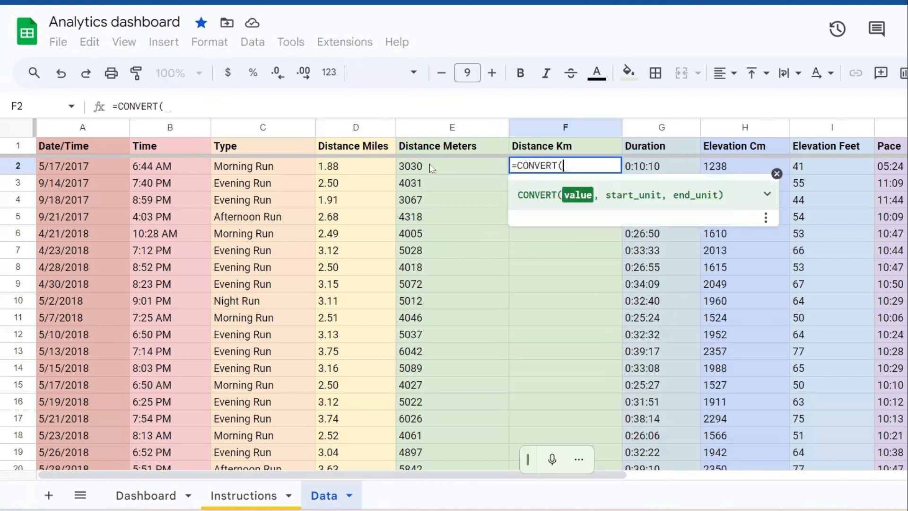
pyautogui.click(430, 167)
pyautogui.write(',')
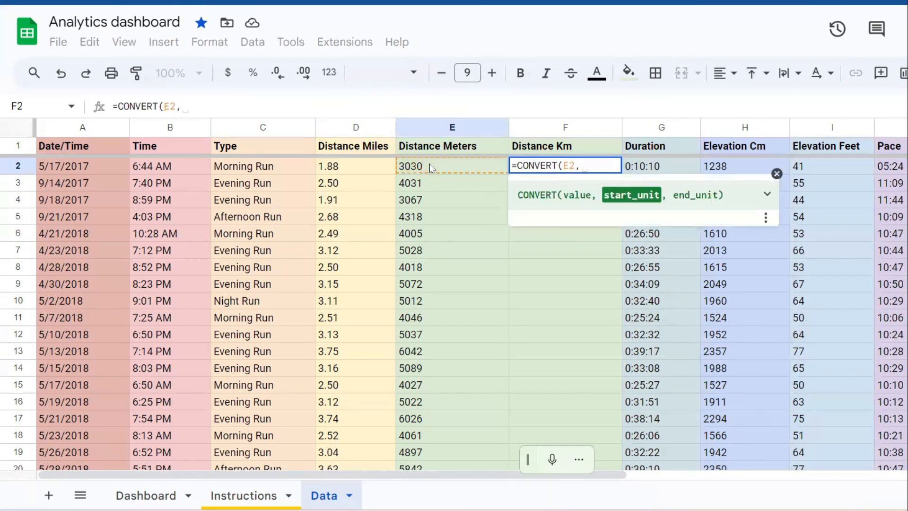
pyautogui.write('"m","')
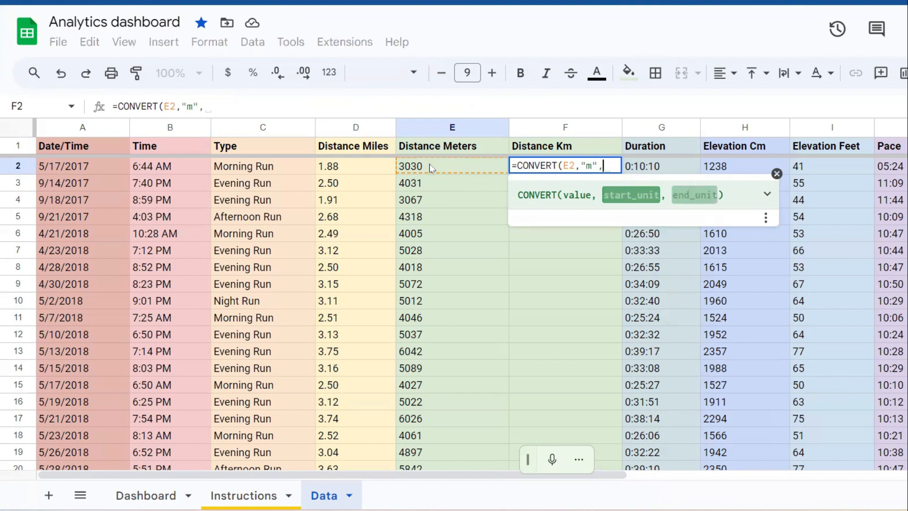
pyautogui.write('km")')
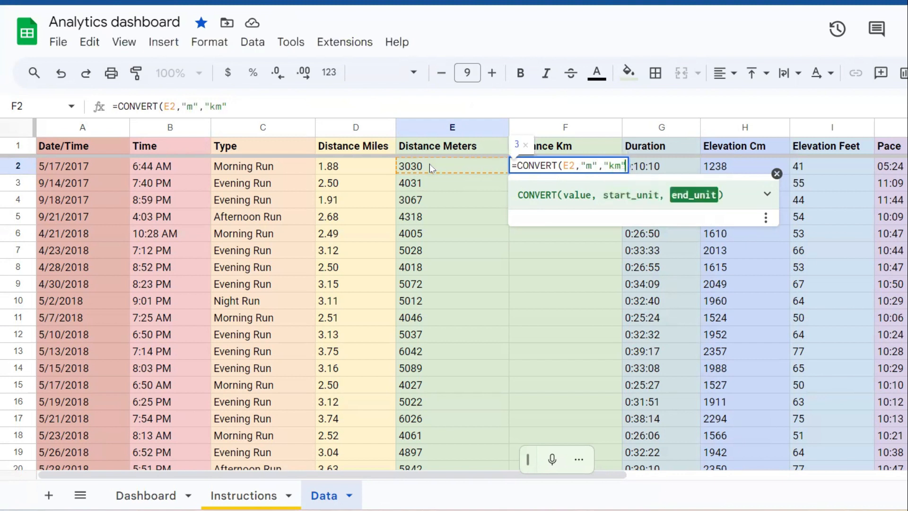
pyautogui.press('Return')
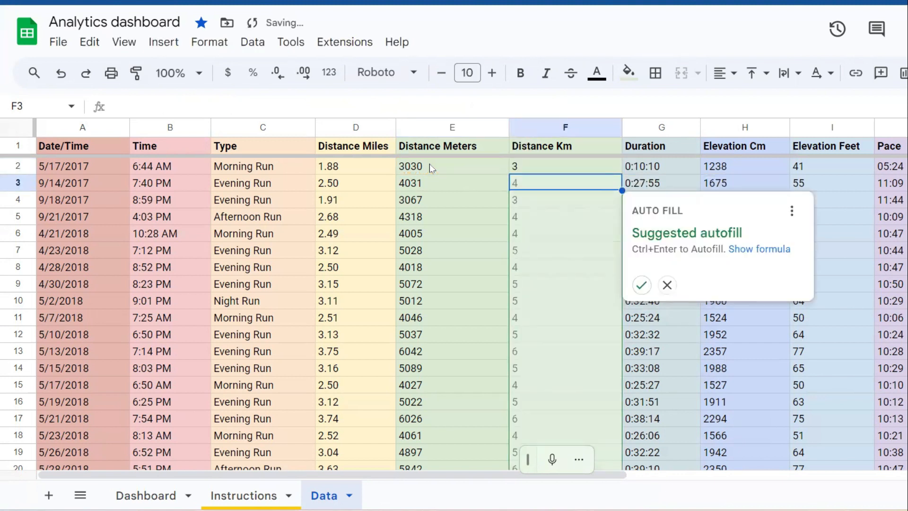
# Display F2 with two decimal places and fill its formula down the Distance Km column.
pyautogui.click(562, 165)
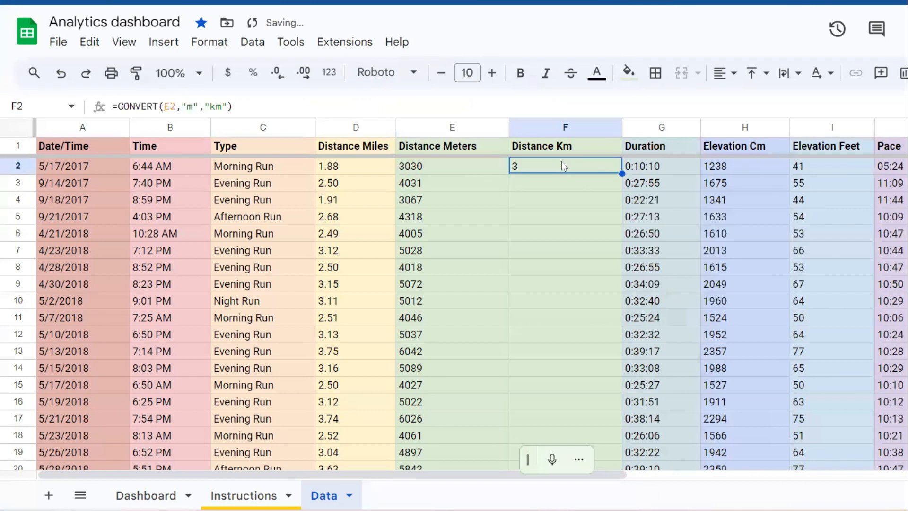
pyautogui.click(454, 169)
pyautogui.click(350, 173)
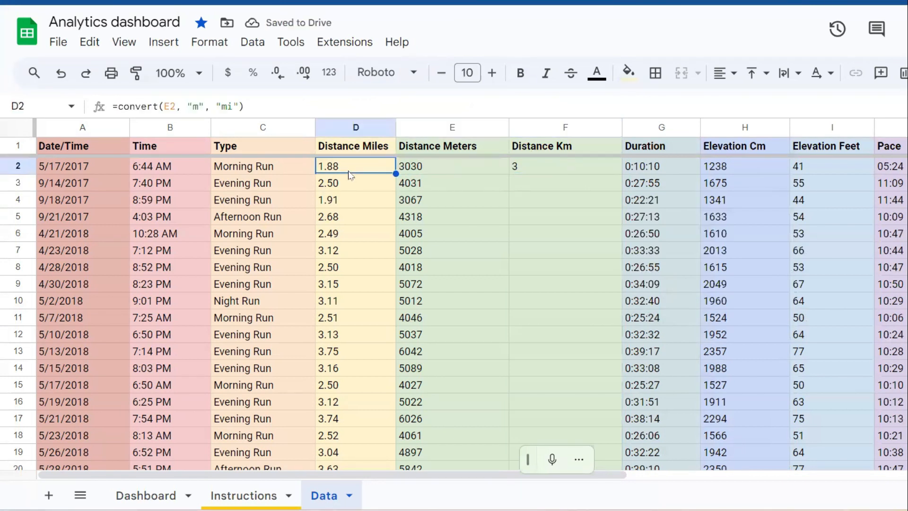
pyautogui.click(527, 161)
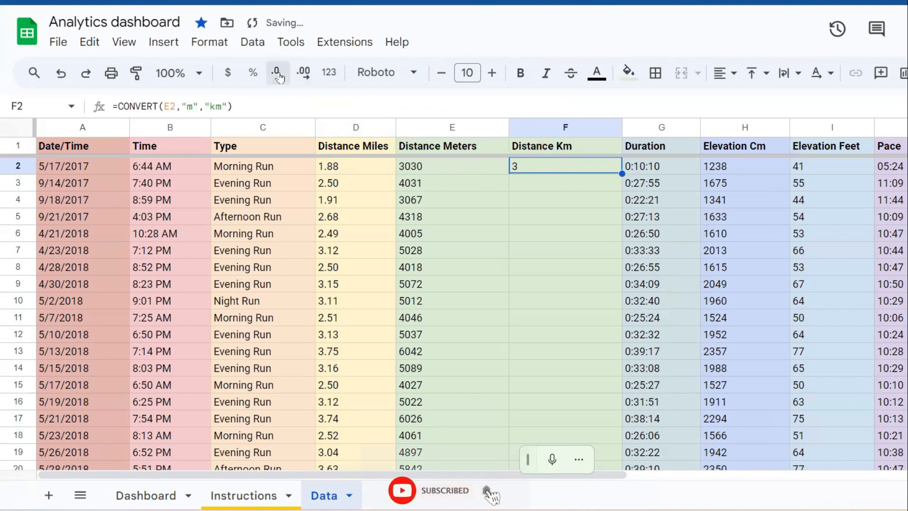
pyautogui.click(301, 78)
pyautogui.click(302, 78)
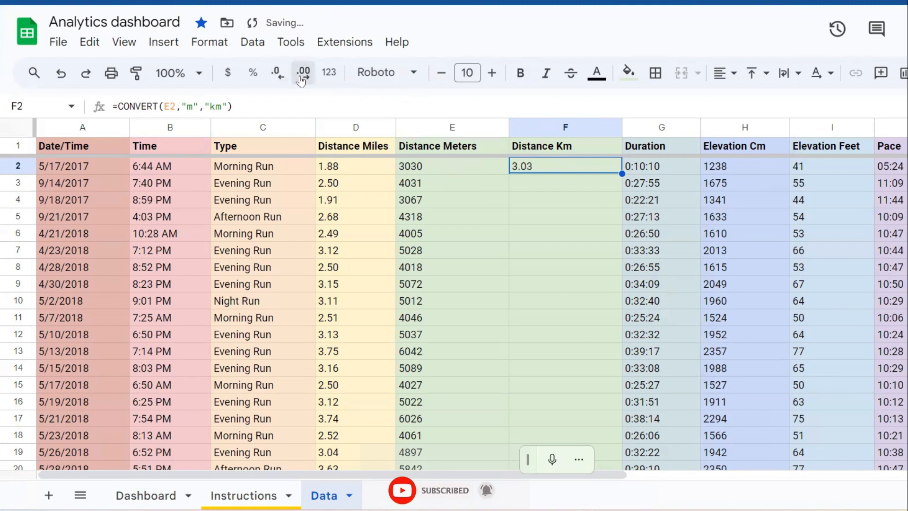
pyautogui.doubleClick(622, 174)
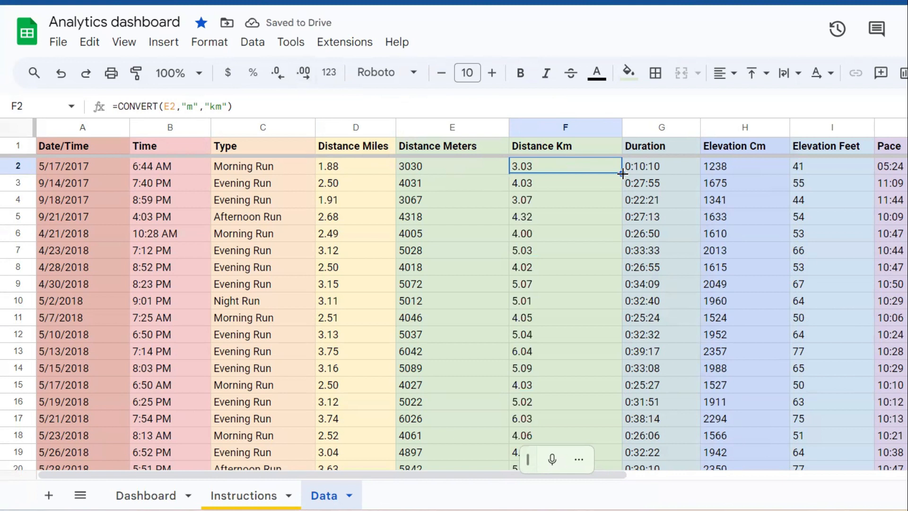
# Examine the run times listed in the Duration column.
pyautogui.click(641, 166)
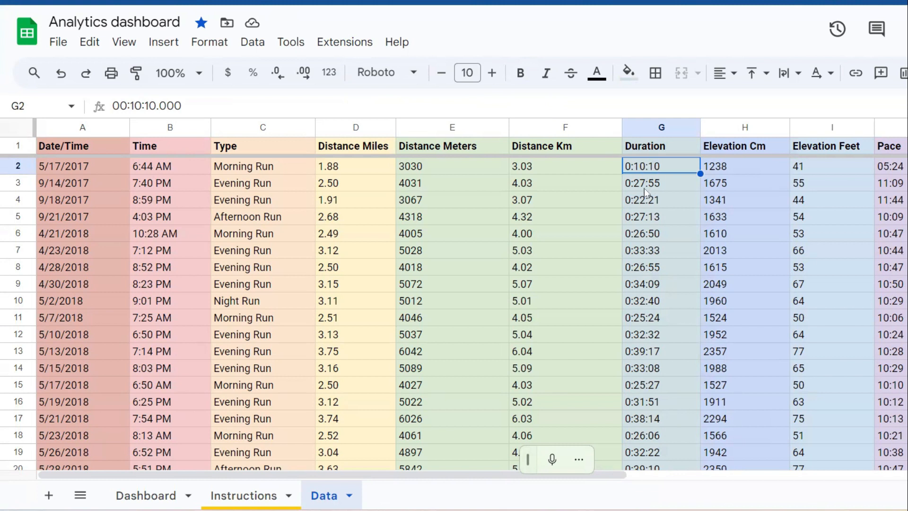
pyautogui.scroll(-14, 650, 264)
pyautogui.scroll(-3, 656, 310)
pyautogui.scroll(17, 657, 170)
# Examine the Elevation Feet formula in I2 and the Elevation Cm value in H2 that it converts.
pyautogui.click(720, 166)
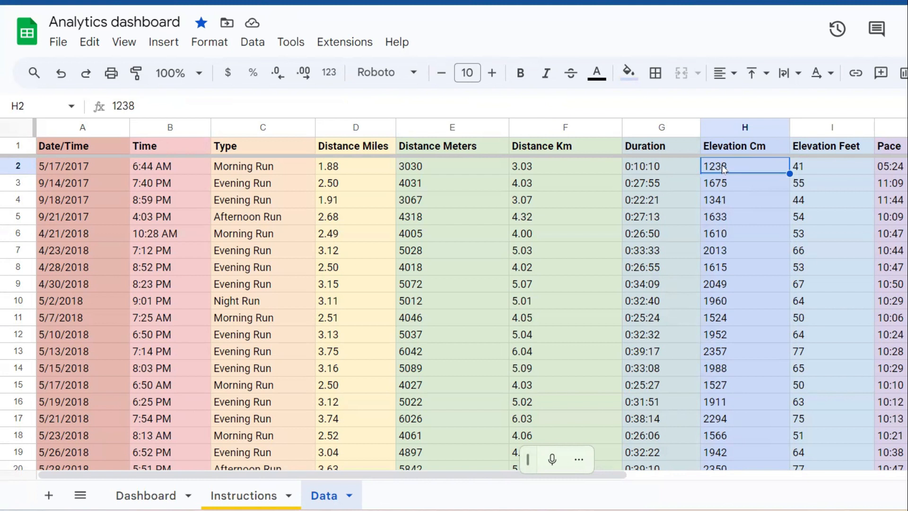
pyautogui.click(801, 165)
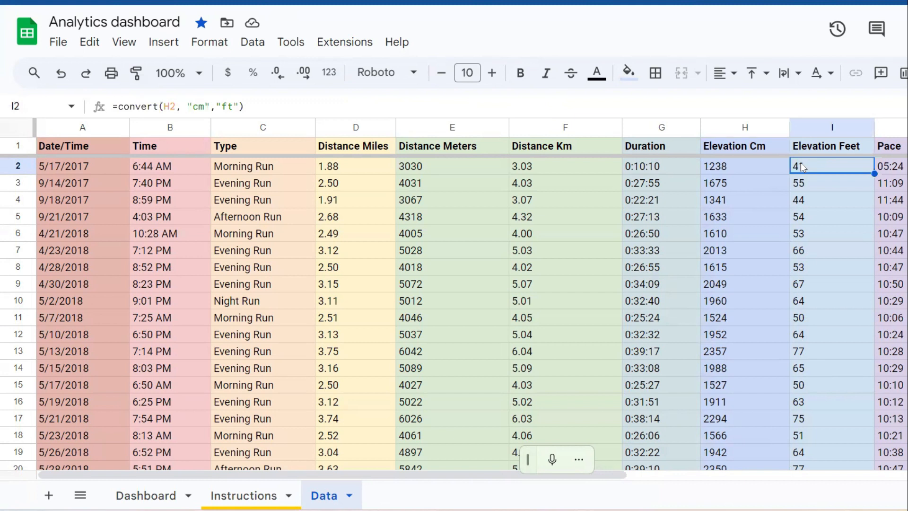
pyautogui.click(737, 169)
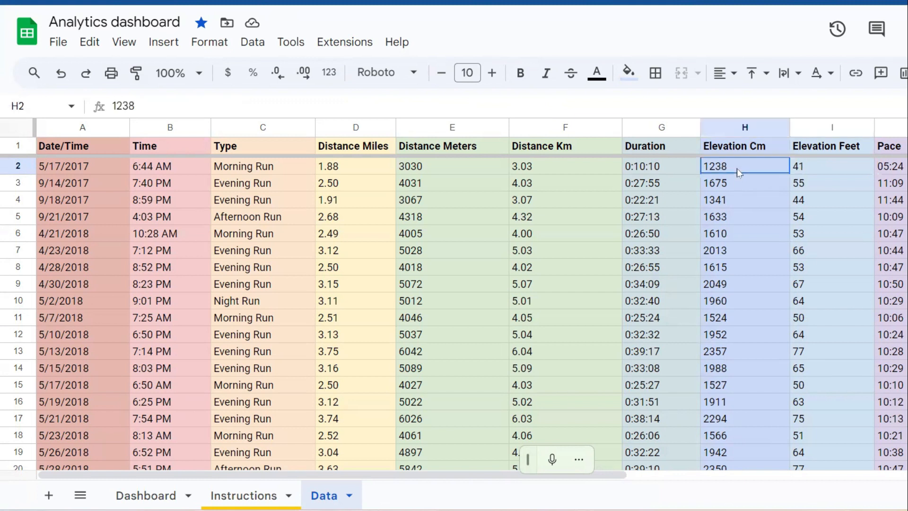
pyautogui.click(827, 170)
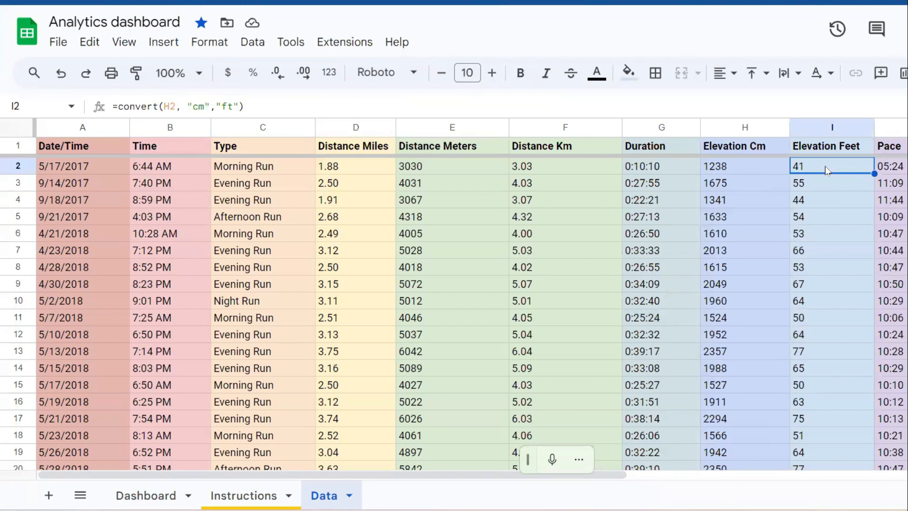
pyautogui.doubleClick(827, 171)
pyautogui.press('Escape')
# Examine the Pace formula in J2 and the cells it references.
pyautogui.click(891, 166)
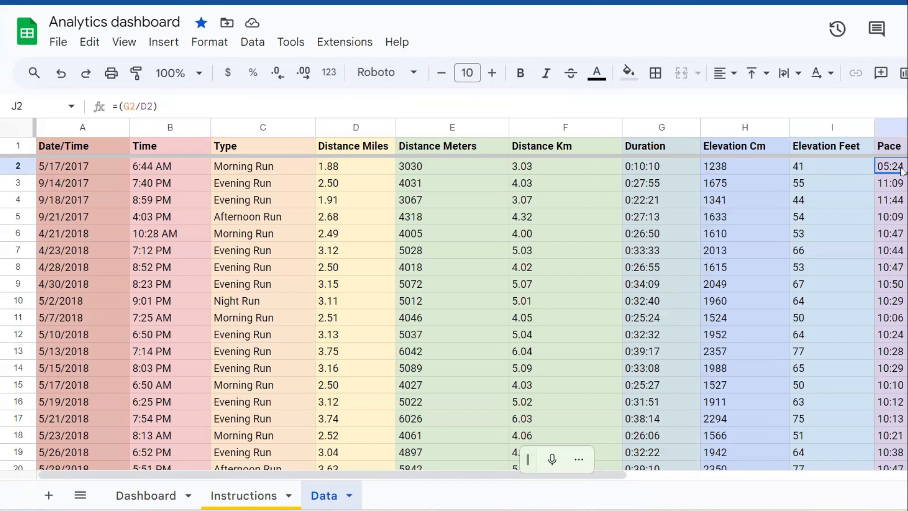
pyautogui.doubleClick(902, 168)
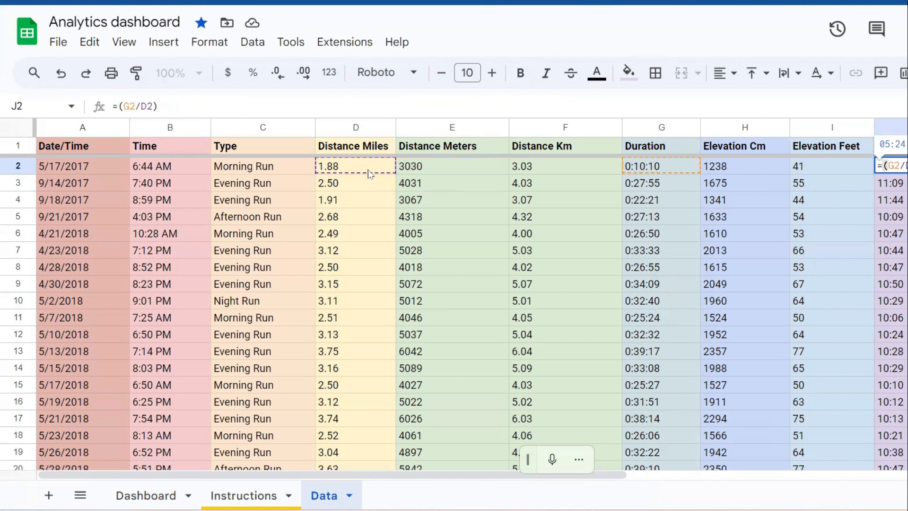
pyautogui.press('Escape')
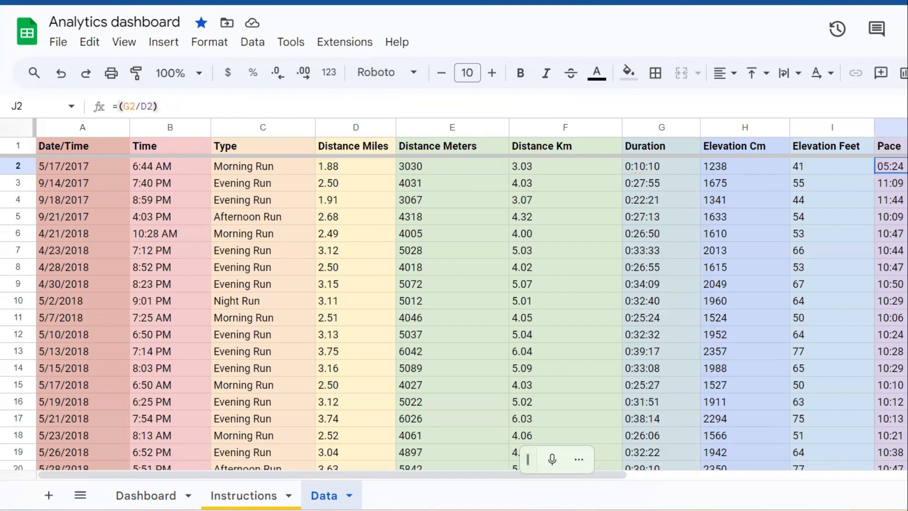
pyautogui.click(907, 127)
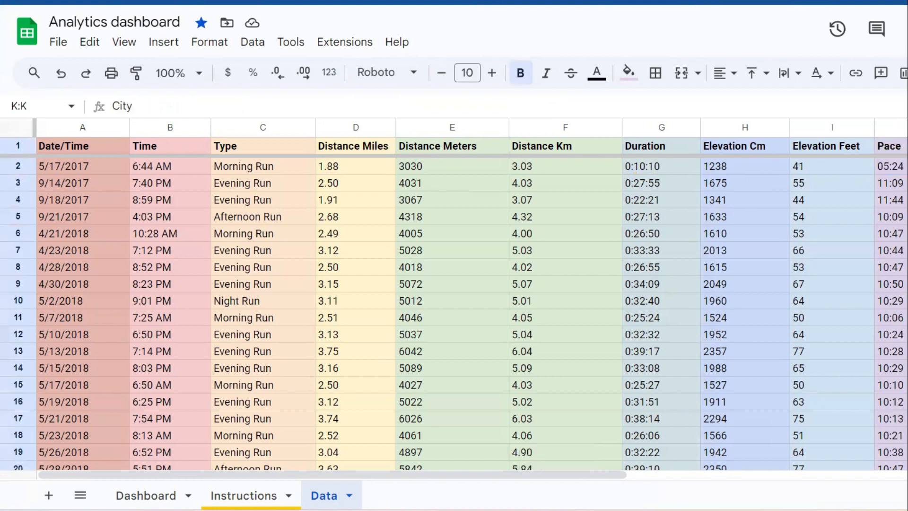
pyautogui.click(907, 258)
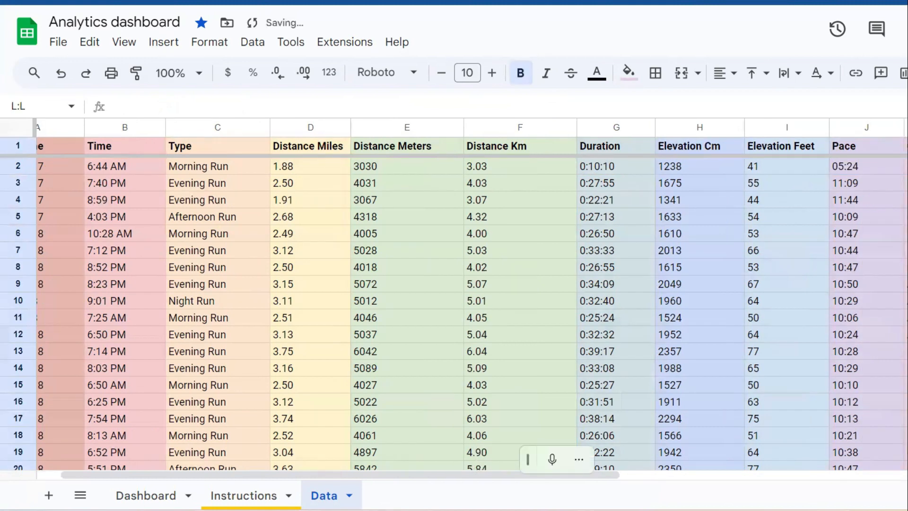
pyautogui.click(906, 127)
# Insert a column to the right of Pace and title it "Pace Km".
pyautogui.click(868, 127)
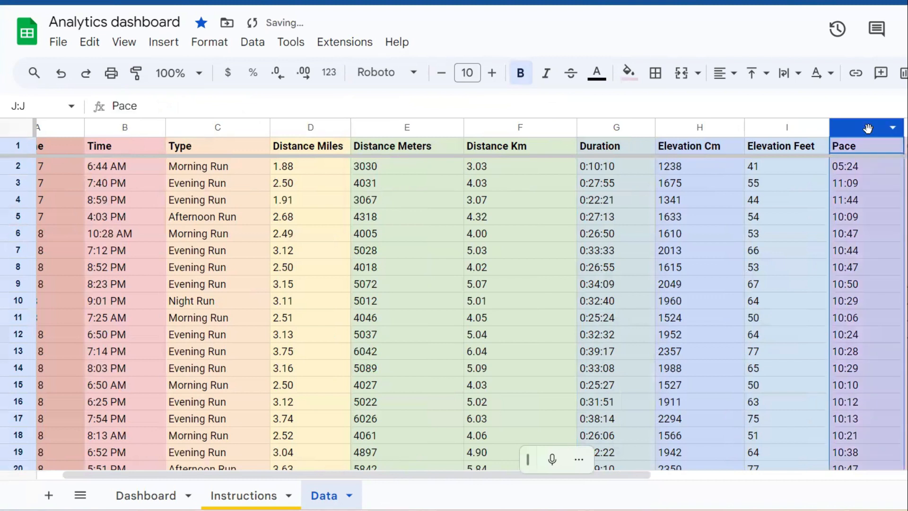
pyautogui.rightClick(868, 133)
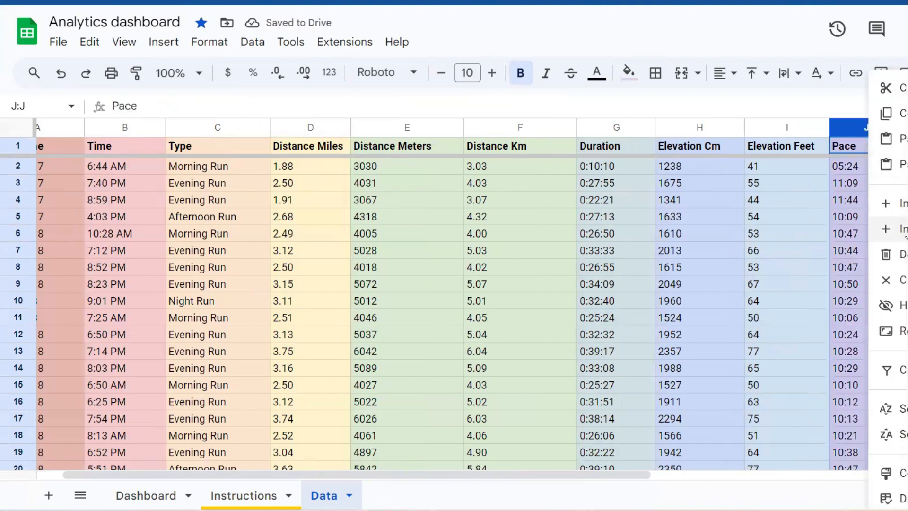
pyautogui.click(906, 229)
pyautogui.click(907, 145)
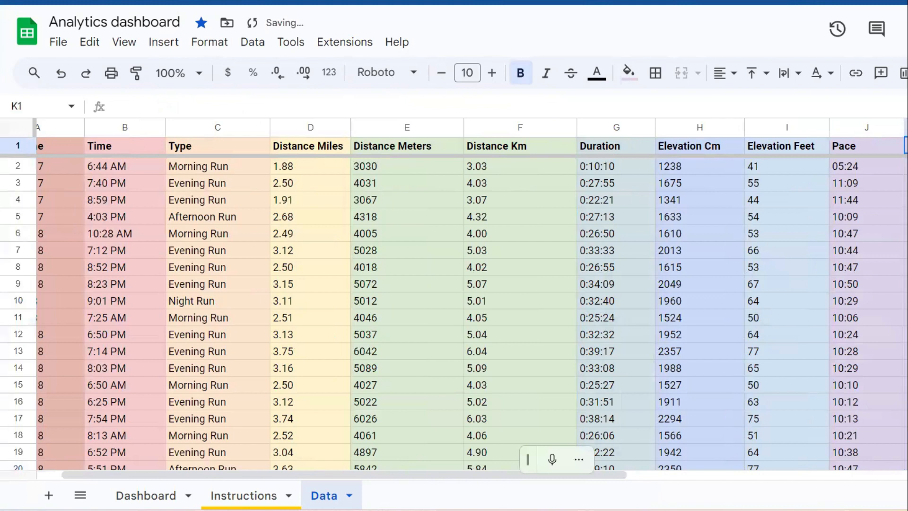
pyautogui.write('Pace Km')
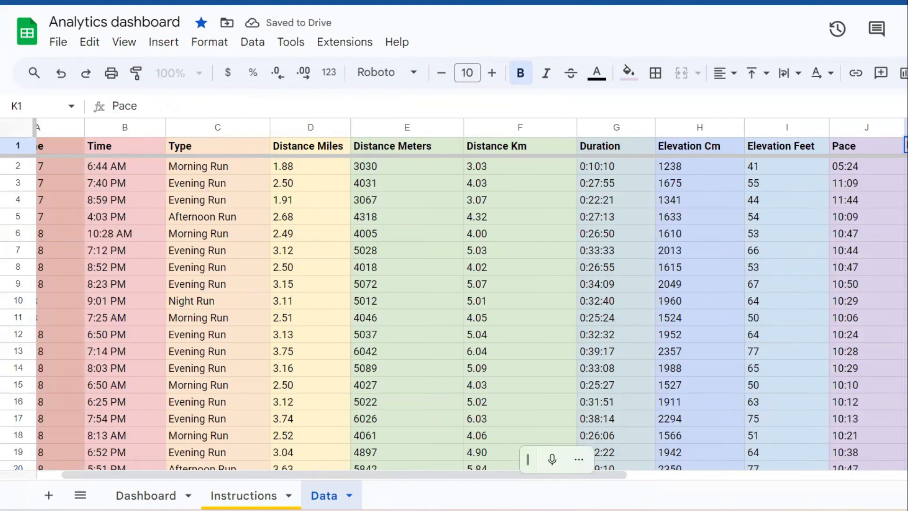
pyautogui.press('Return')
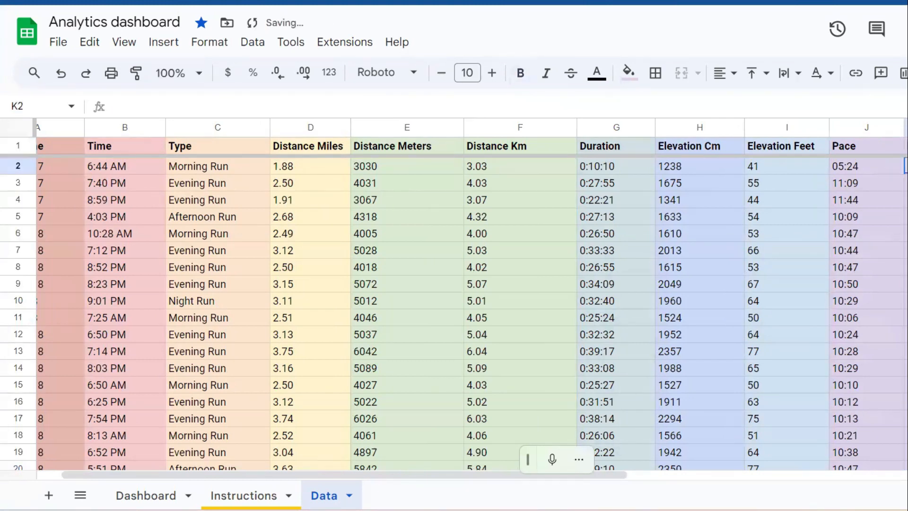
# Calculate pace per kilometer in K2 with =(G2)/(F2) and accept the suggested autofill for the rest of the column.
pyautogui.click(854, 167)
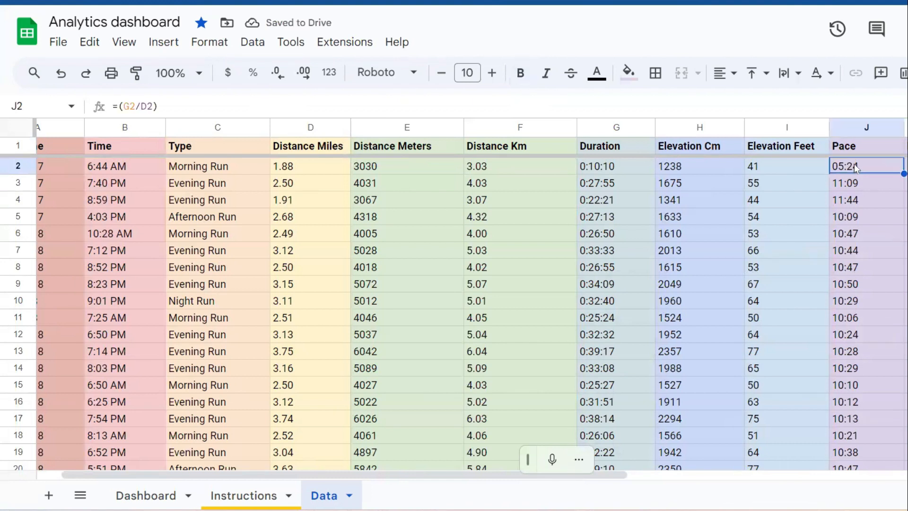
pyautogui.click(905, 166)
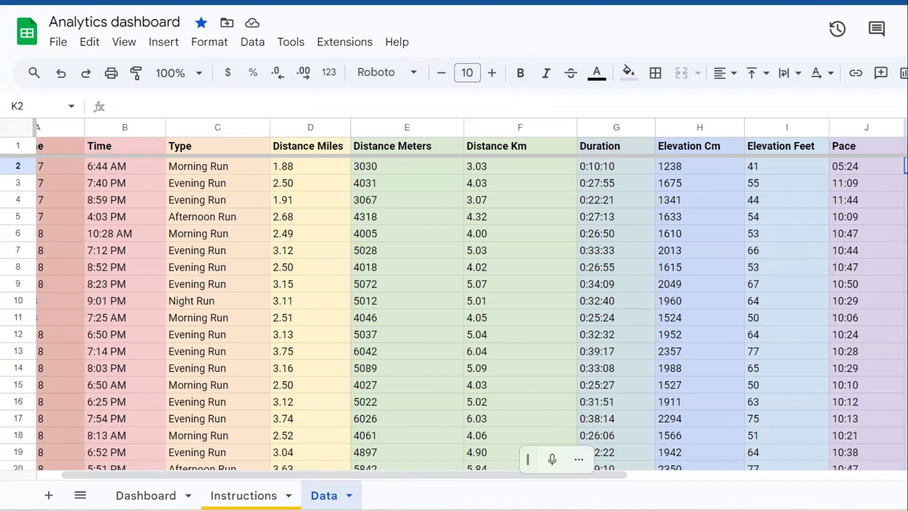
pyautogui.write('=')
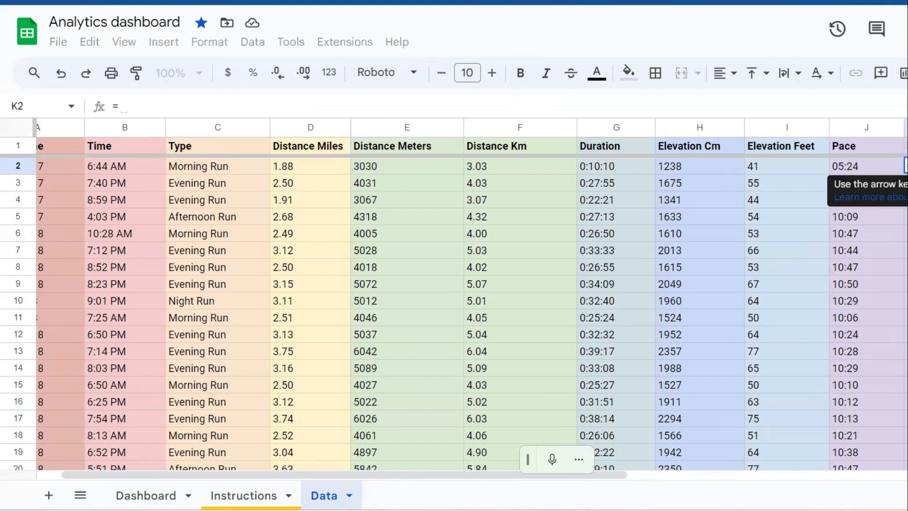
pyautogui.click(628, 159)
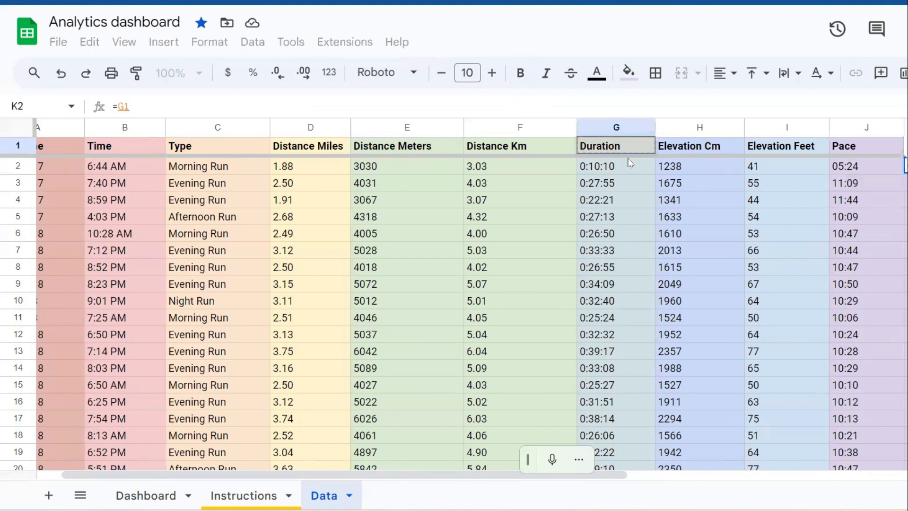
pyautogui.press('BackSpace')
pyautogui.press('BackSpace')
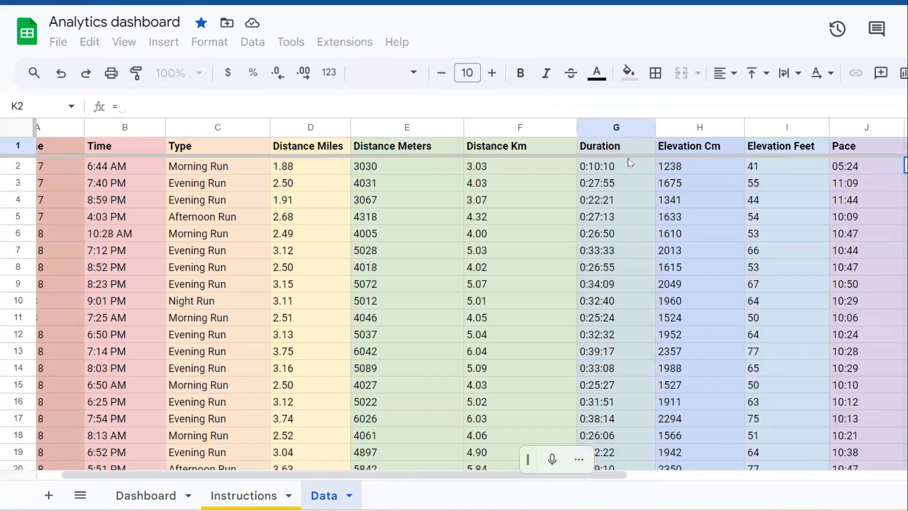
pyautogui.write('(')
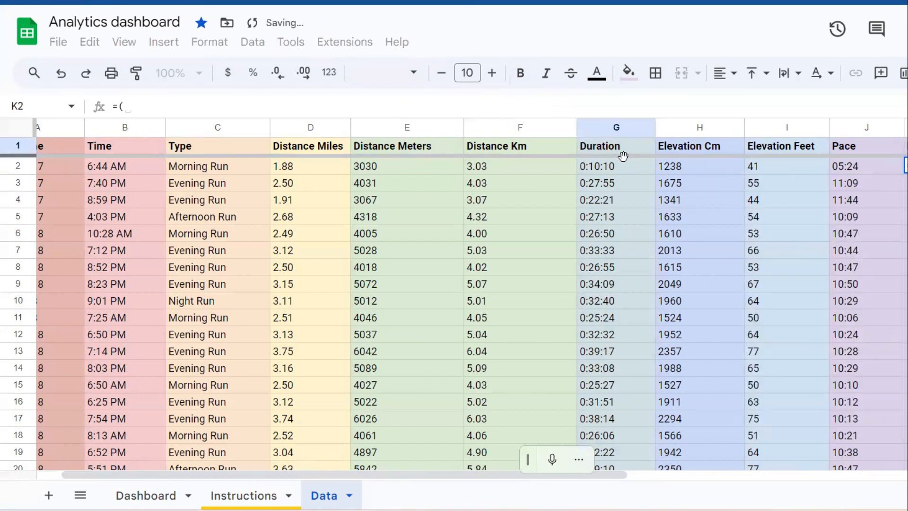
pyautogui.click(624, 170)
pyautogui.write(')/(')
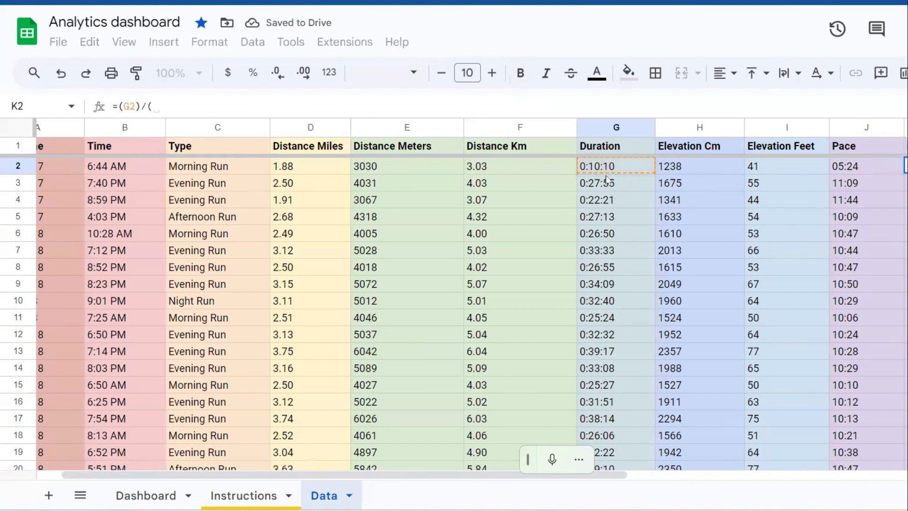
pyautogui.click(539, 164)
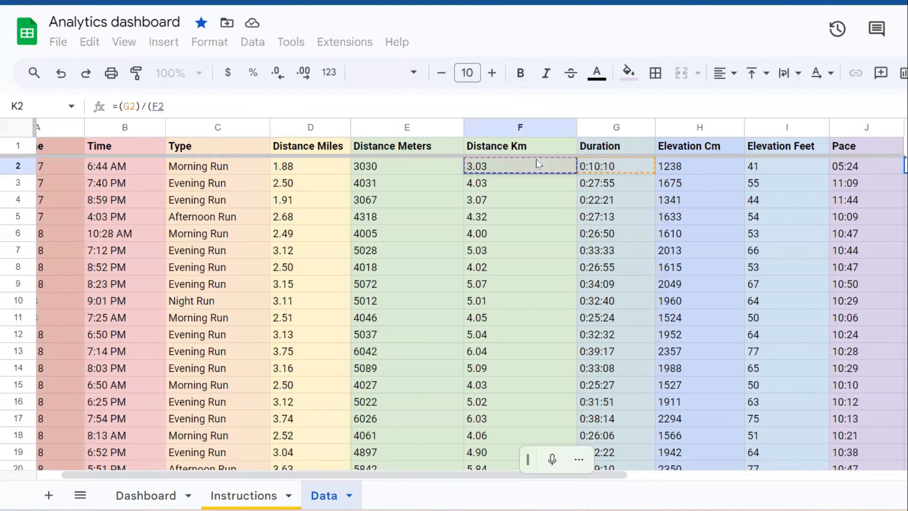
pyautogui.write(')')
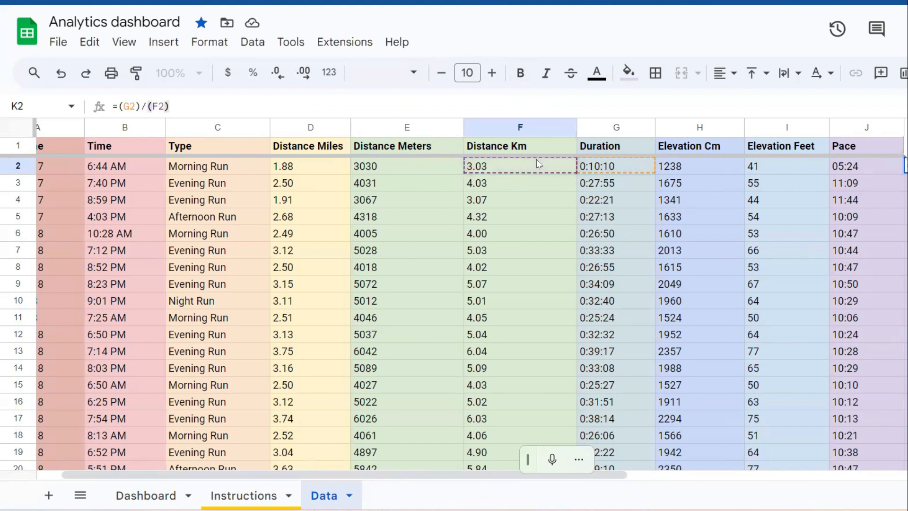
pyautogui.press('Return')
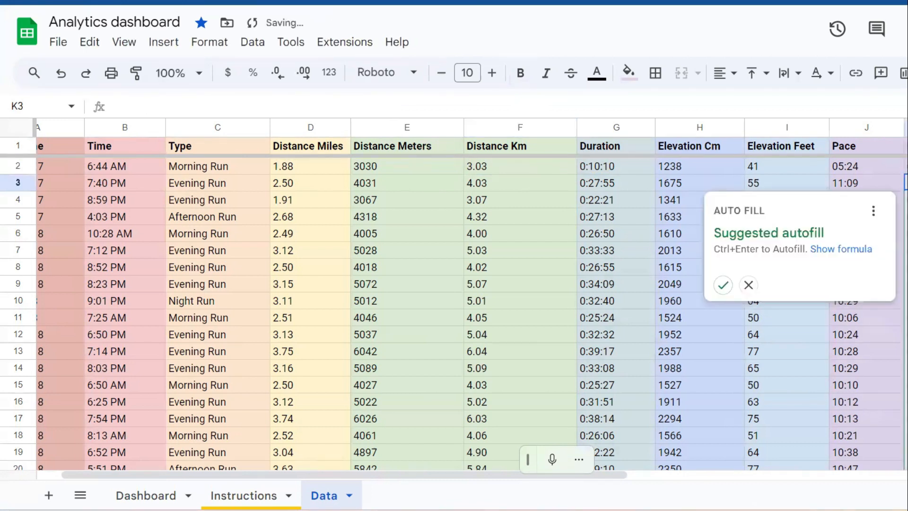
pyautogui.click(723, 285)
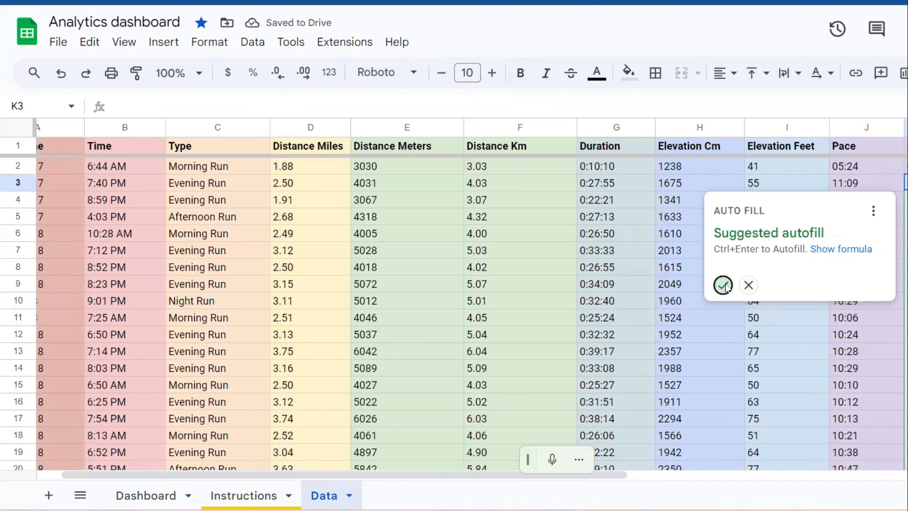
# Check the Pace formula in J2 and retitle the heading in J1 as "Pace (Miles)".
pyautogui.click(868, 166)
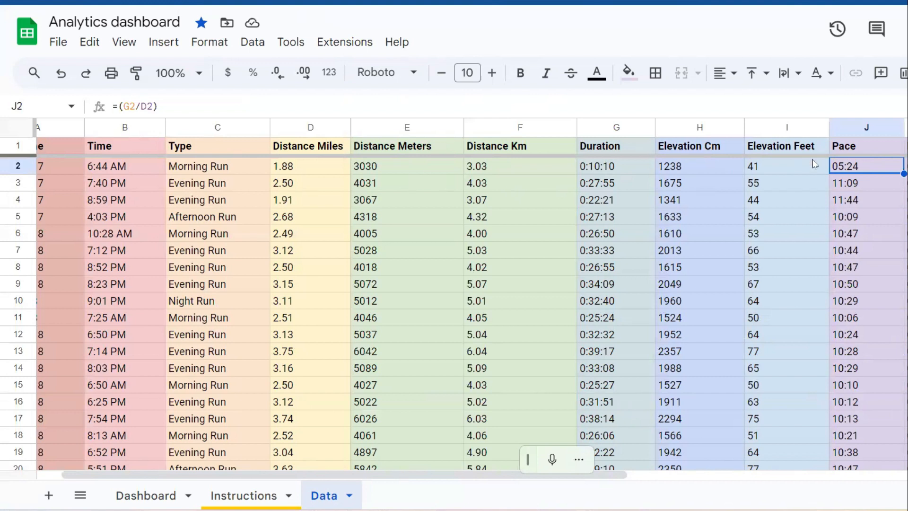
pyautogui.doubleClick(870, 164)
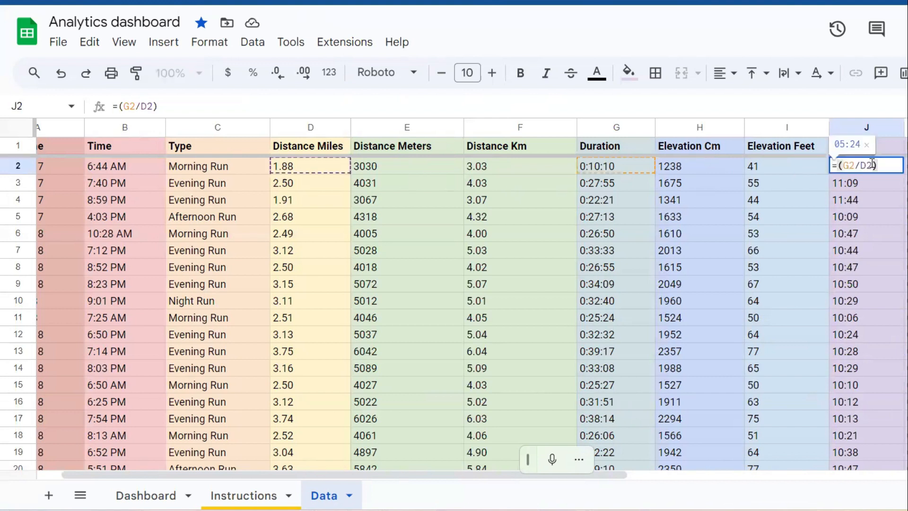
pyautogui.press('Escape')
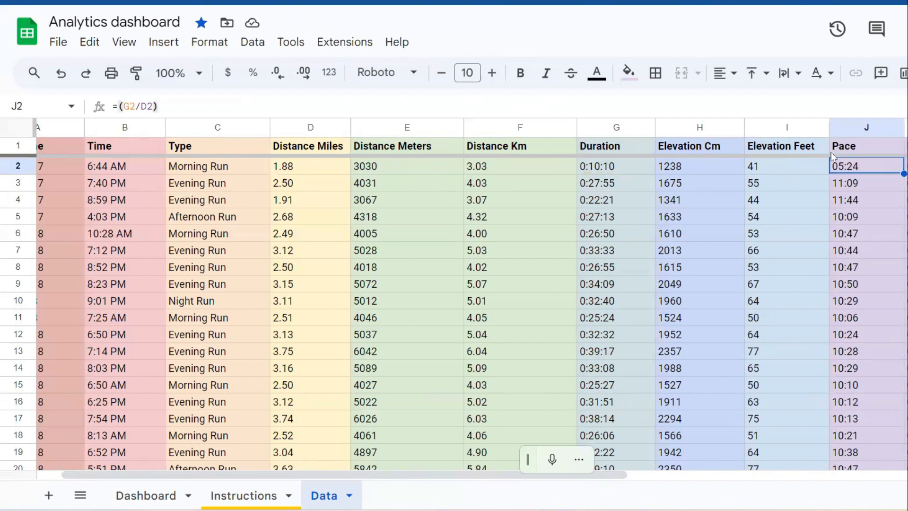
pyautogui.click(866, 149)
pyautogui.doubleClick(865, 148)
pyautogui.write('(M')
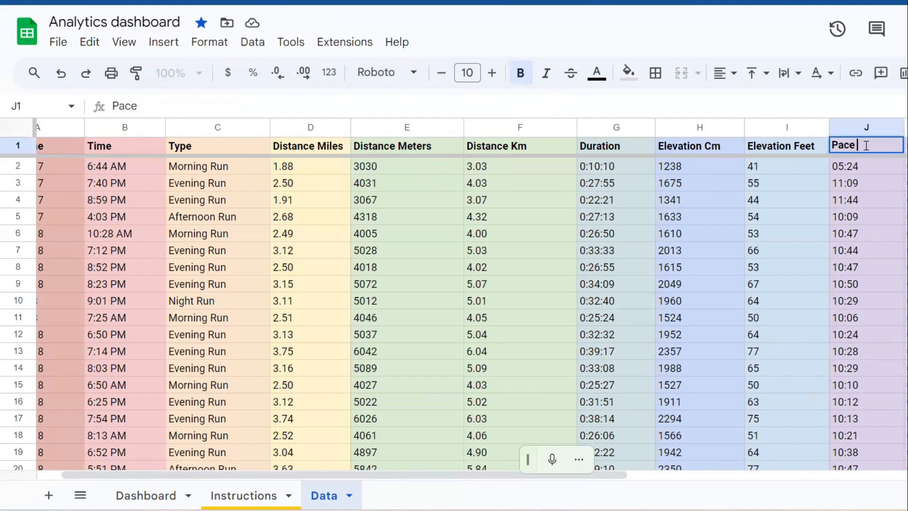
pyautogui.write('iles)')
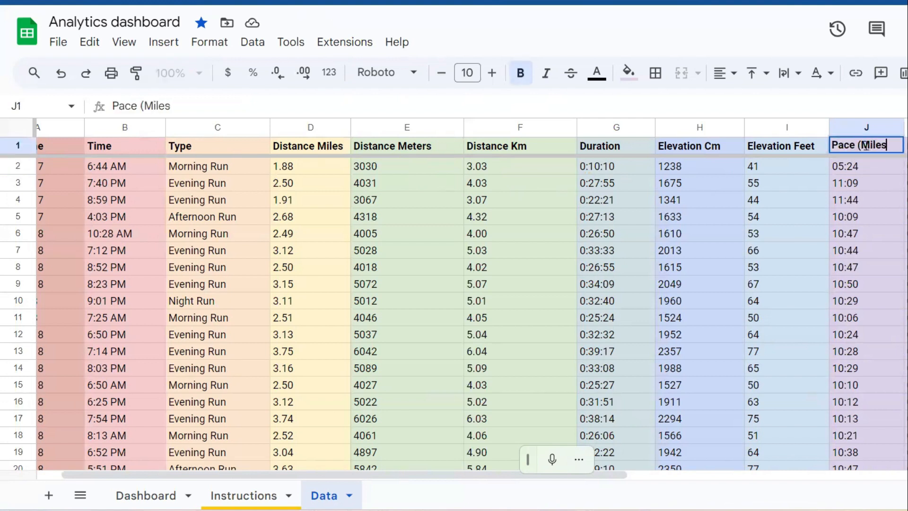
pyautogui.press('Return')
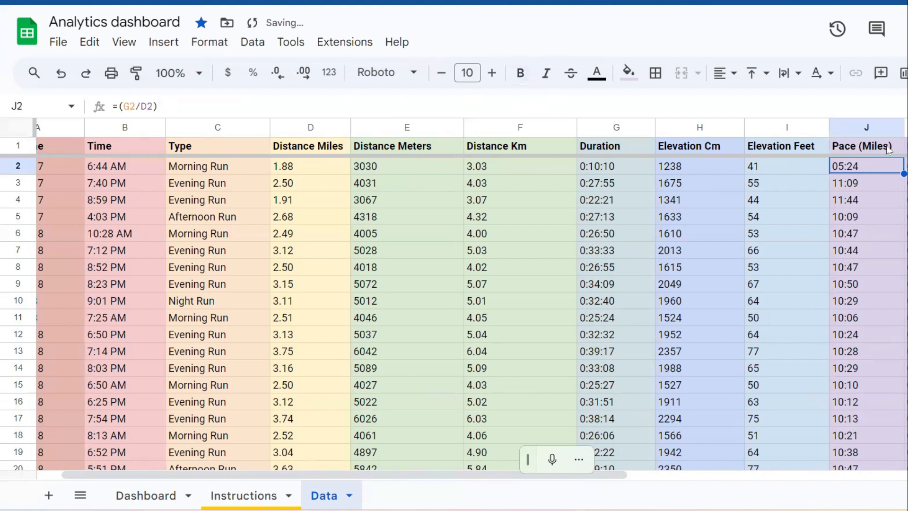
# Edit the K1 heading so that its Km unit is in parentheses.
pyautogui.doubleClick(906, 146)
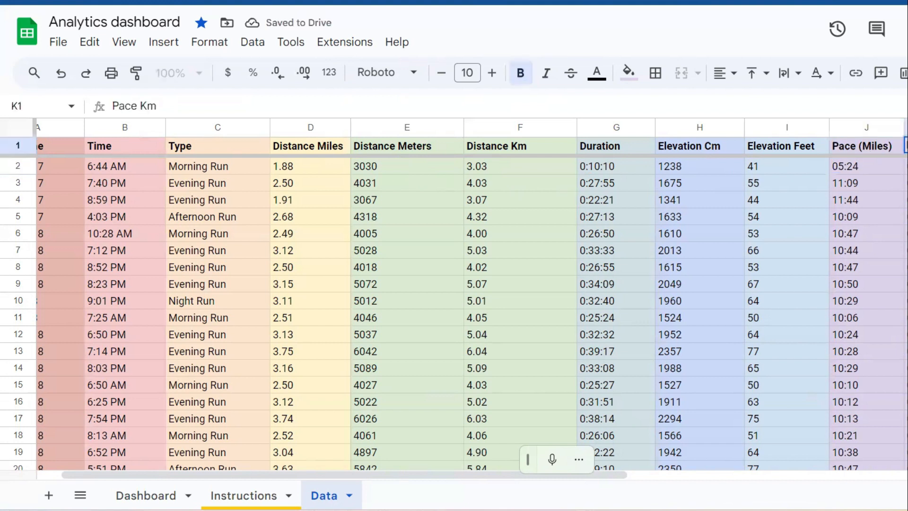
pyautogui.write(')')
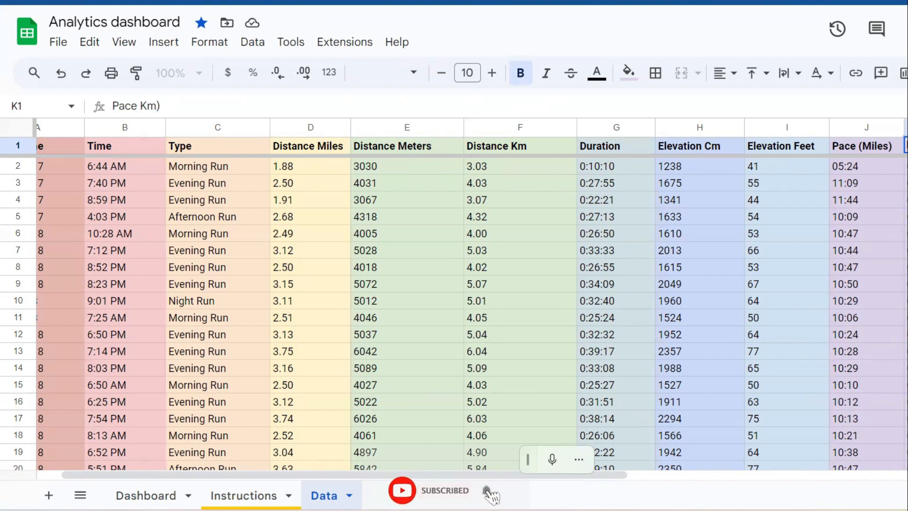
pyautogui.press('Return')
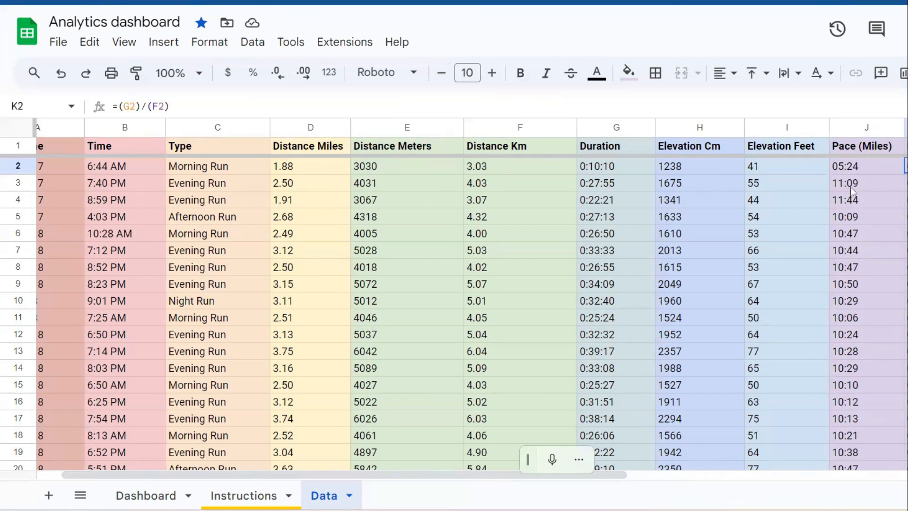
# Review the place names in column L and enter Chicago in L91, the first empty row below the existing runs.
pyautogui.click(907, 166)
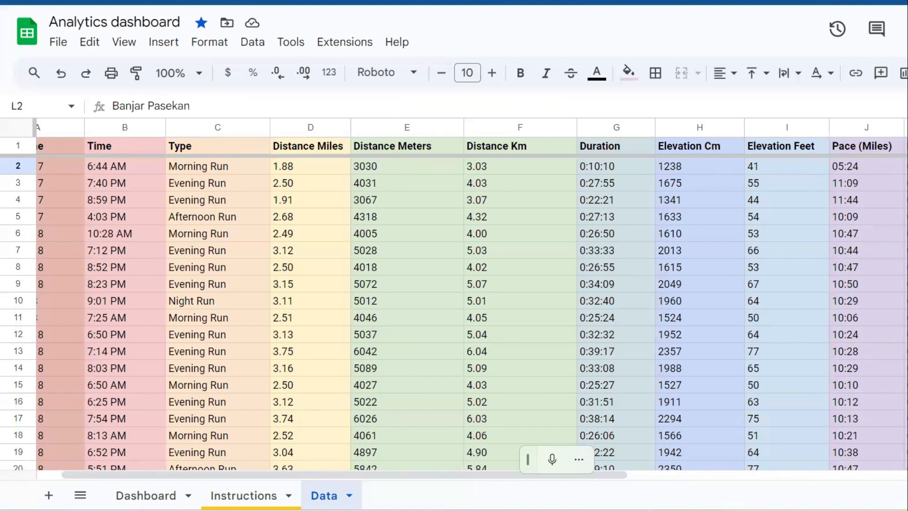
pyautogui.scroll(-4, 454, 314)
pyautogui.scroll(4, 454, 314)
pyautogui.press('Down')
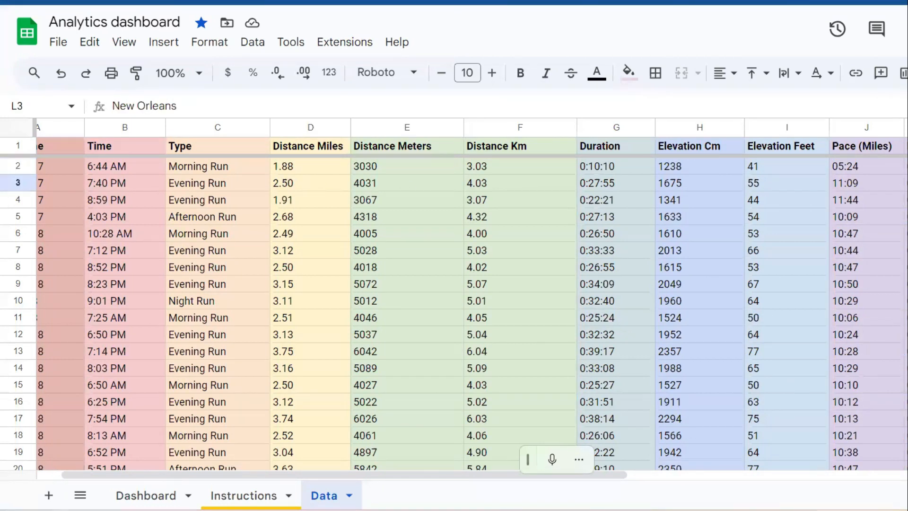
pyautogui.scroll(-20, 454, 312)
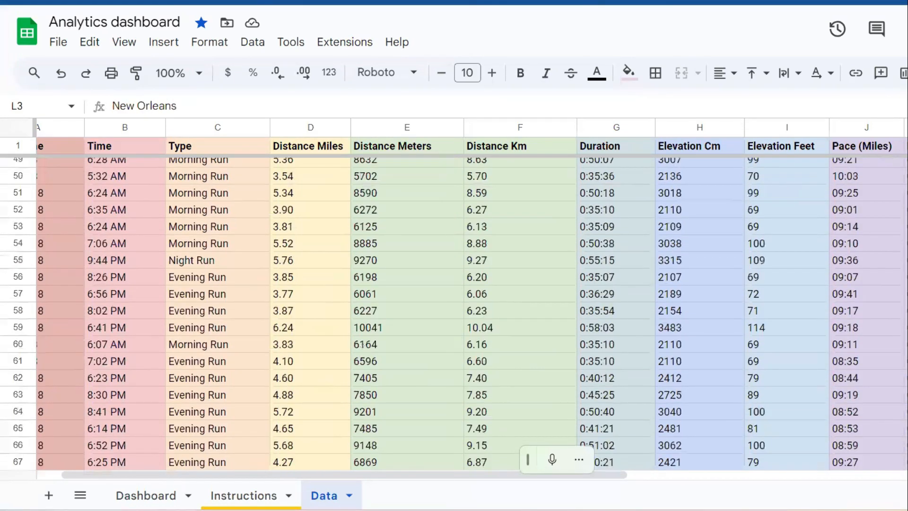
pyautogui.scroll(-4, 454, 312)
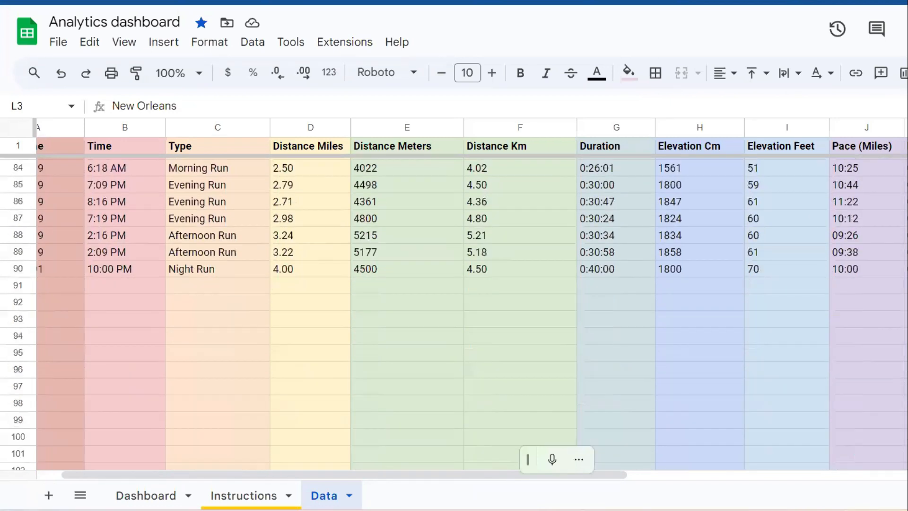
pyautogui.click(906, 286)
pyautogui.write('Ne')
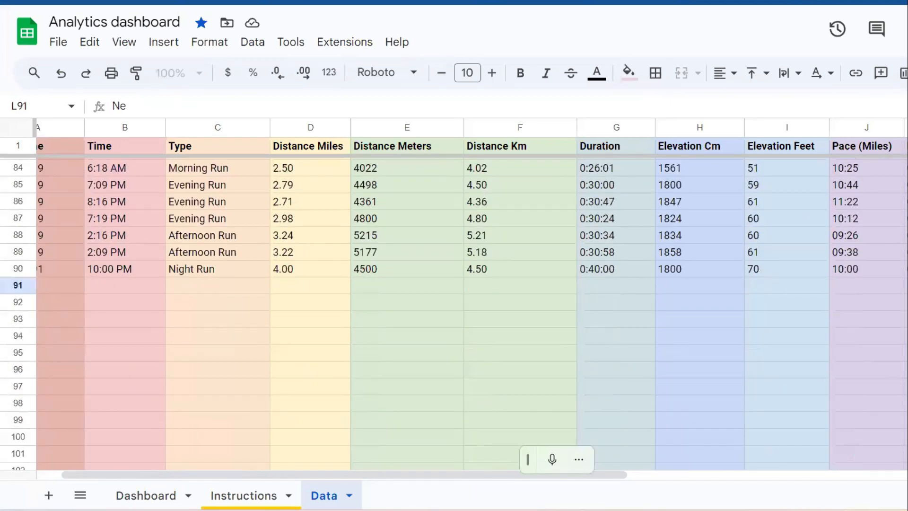
pyautogui.click(906, 168)
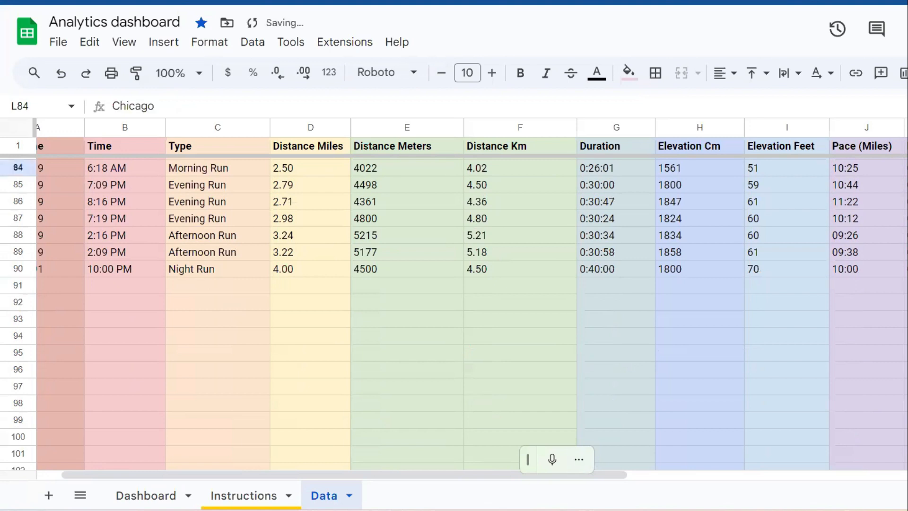
pyautogui.click(906, 286)
pyautogui.write('Chicago')
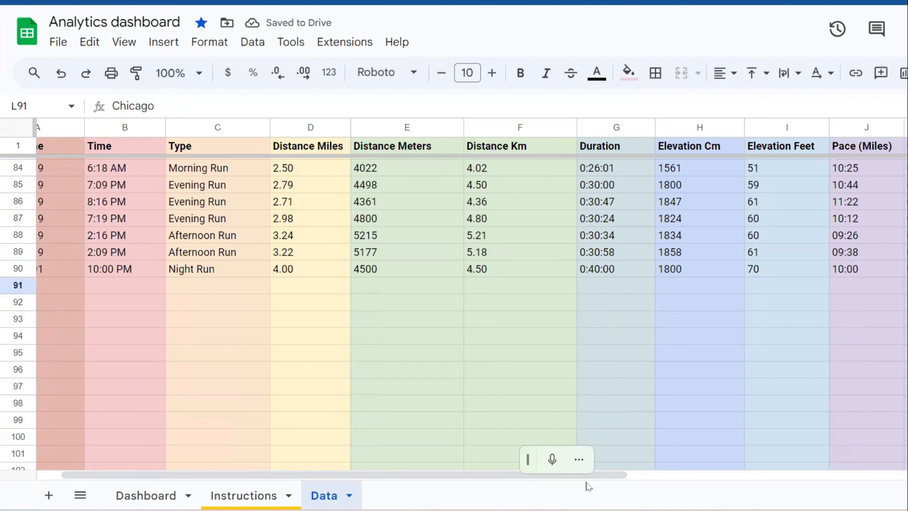
# Enter the date 9/1 in A91 for the new run.
pyautogui.moveTo(586, 474); pyautogui.dragTo(447, 485)
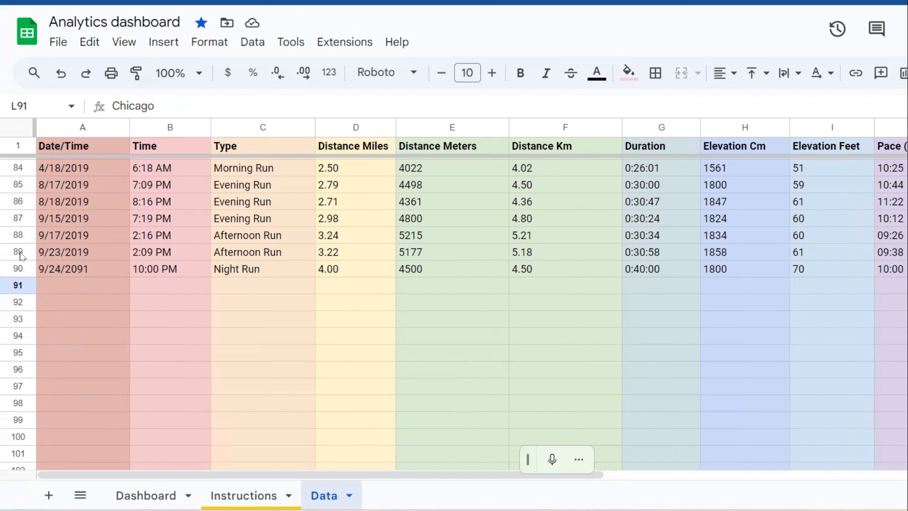
pyautogui.click(51, 286)
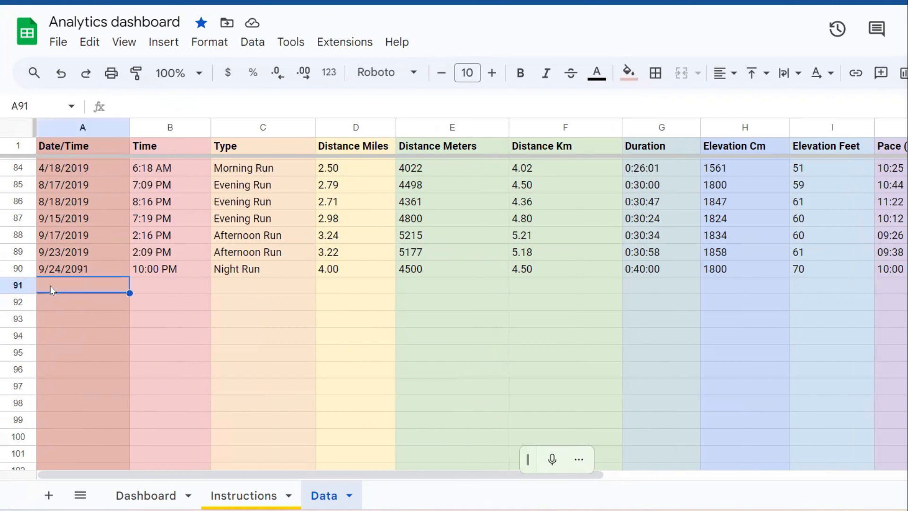
pyautogui.write('9/1')
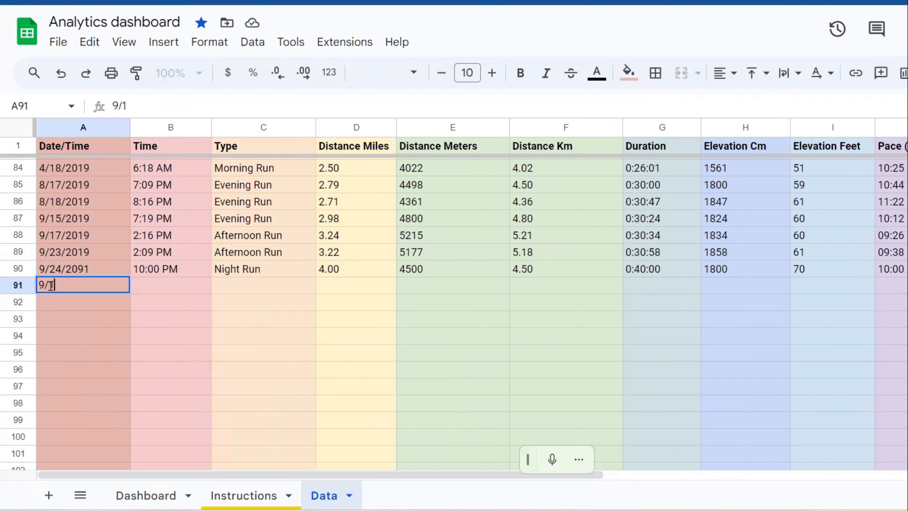
# Set the date of the run in A90 to 9/24/2020.
pyautogui.doubleClick(94, 265)
pyautogui.press('BackSpace')
pyautogui.press('BackSpace')
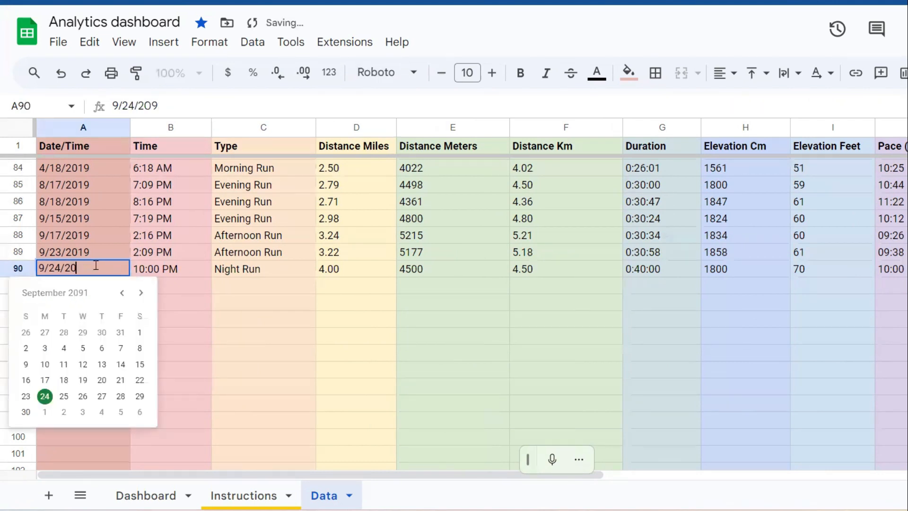
pyautogui.write('20')
pyautogui.press('Return')
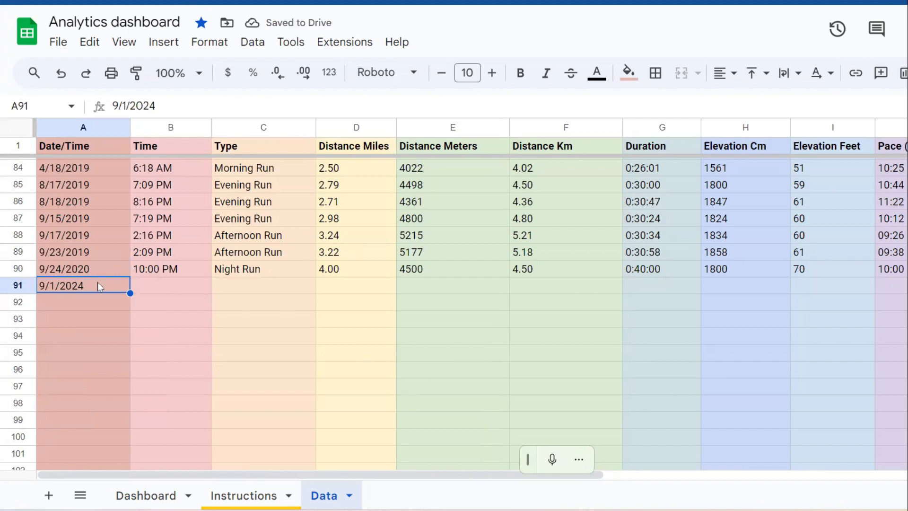
# Change the year of the new run's date in A91 so it reads 9/1/2023.
pyautogui.doubleClick(98, 283)
pyautogui.press('BackSpace')
pyautogui.write('3')
pyautogui.press('Return')
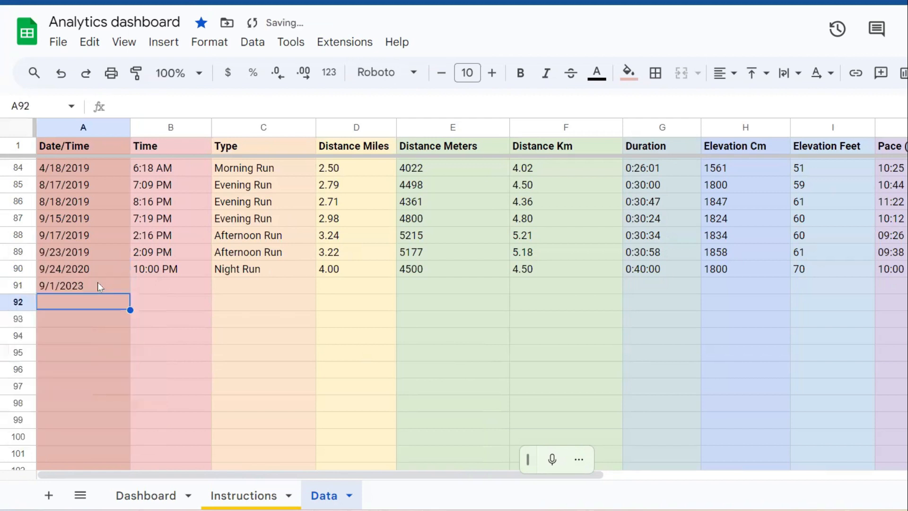
# Enter 8:00 PM as the new run's time in B91.
pyautogui.click(176, 285)
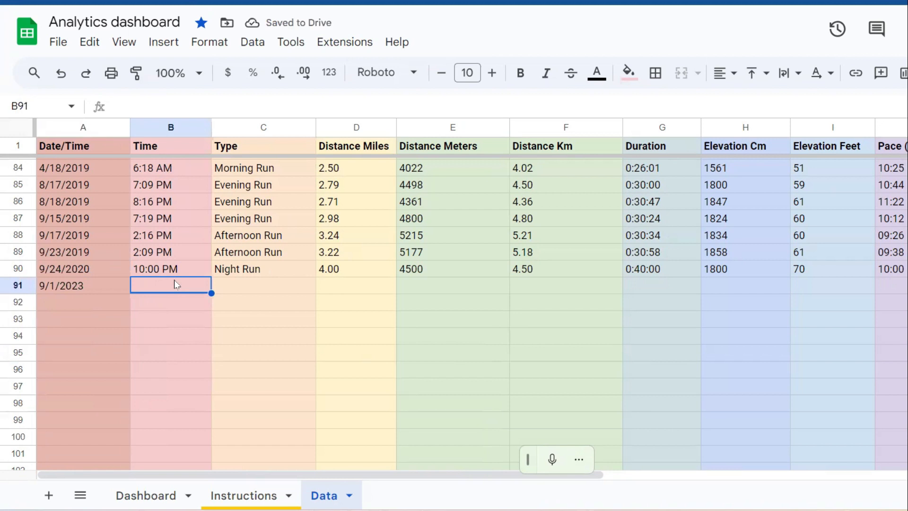
pyautogui.write('8:')
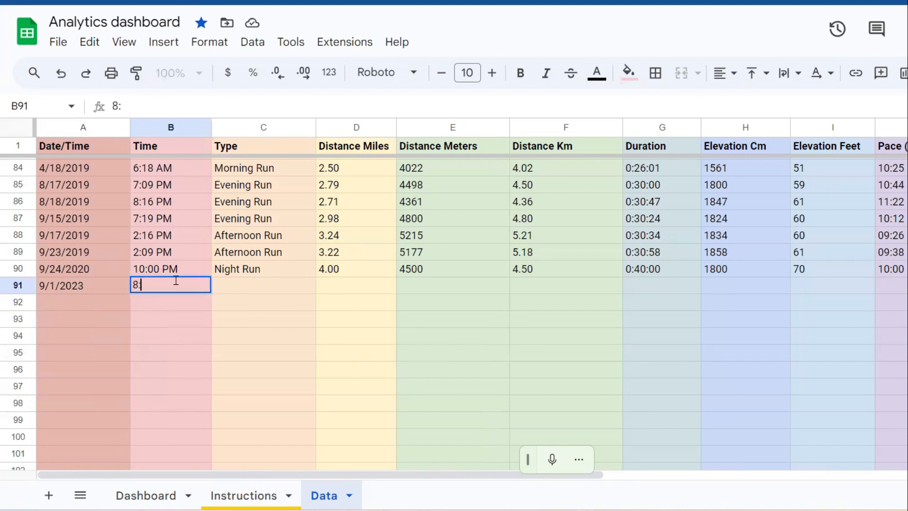
pyautogui.write('00 pm')
pyautogui.press('Return')
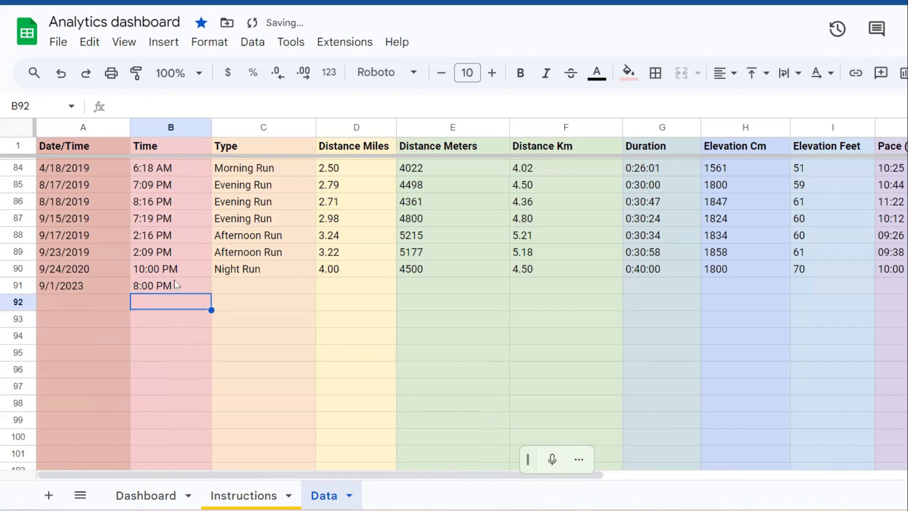
# Copy the run type LOOKUP formula from C90 into C91.
pyautogui.click(272, 269)
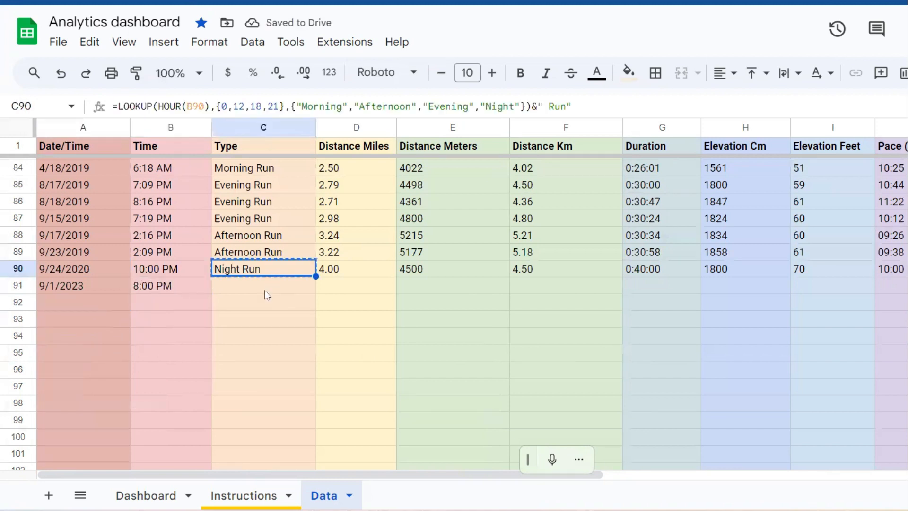
pyautogui.hotkey('ctrl', 'c')
pyautogui.click(265, 291)
pyautogui.hotkey('ctrl', 'v')
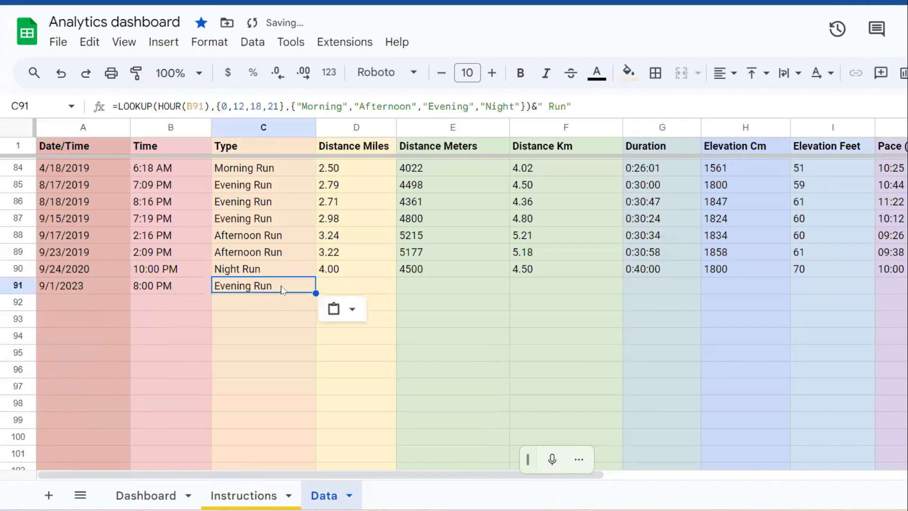
# Try a distance of 5 miles for the new run in D91 and undo the entry.
pyautogui.click(361, 287)
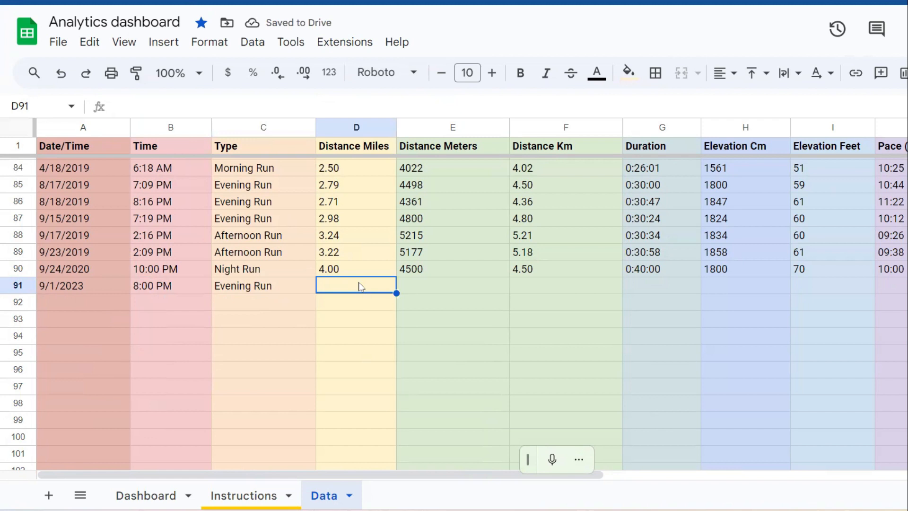
pyautogui.click(348, 270)
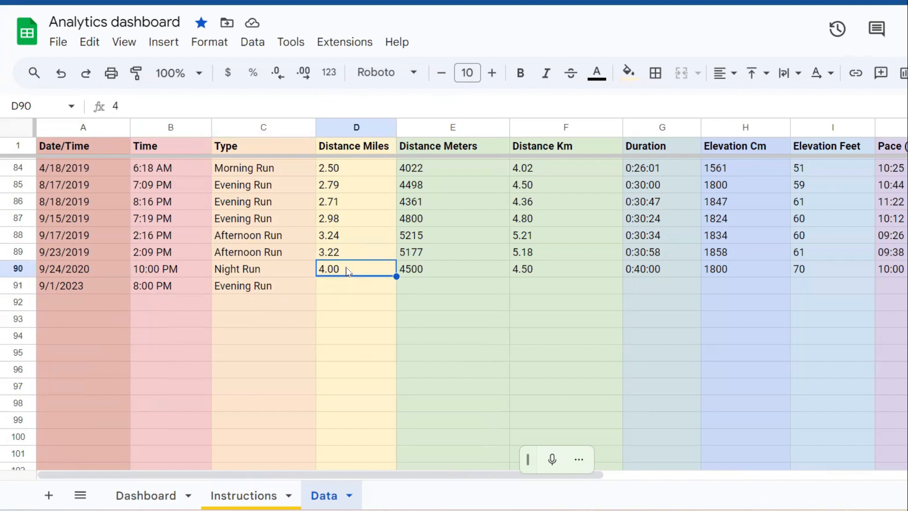
pyautogui.click(349, 284)
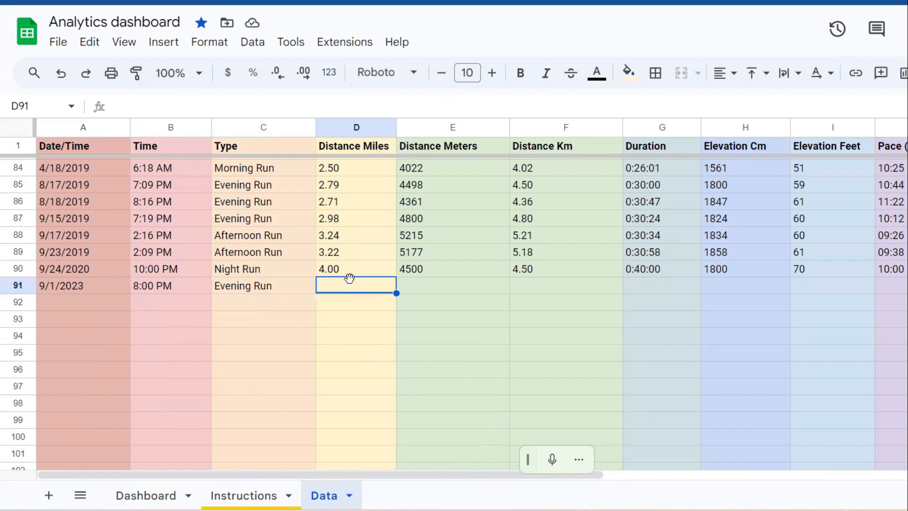
pyautogui.write('5')
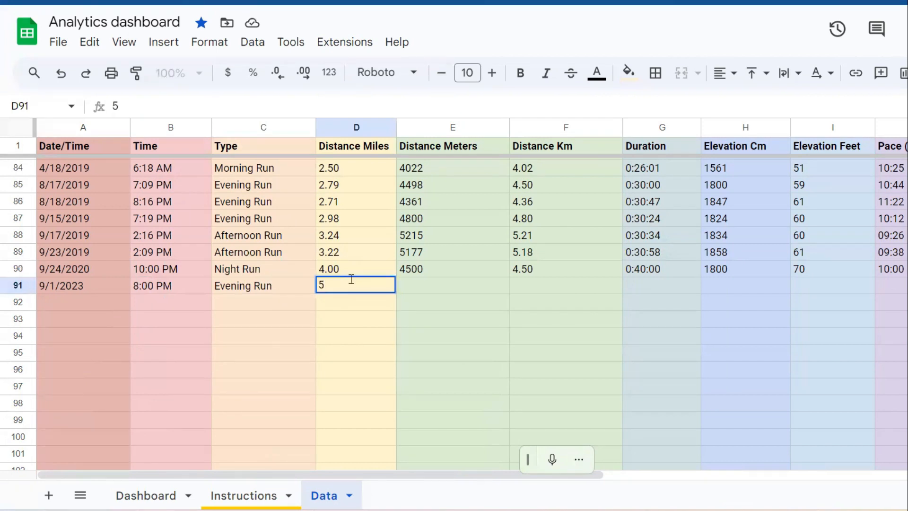
pyautogui.press('Return')
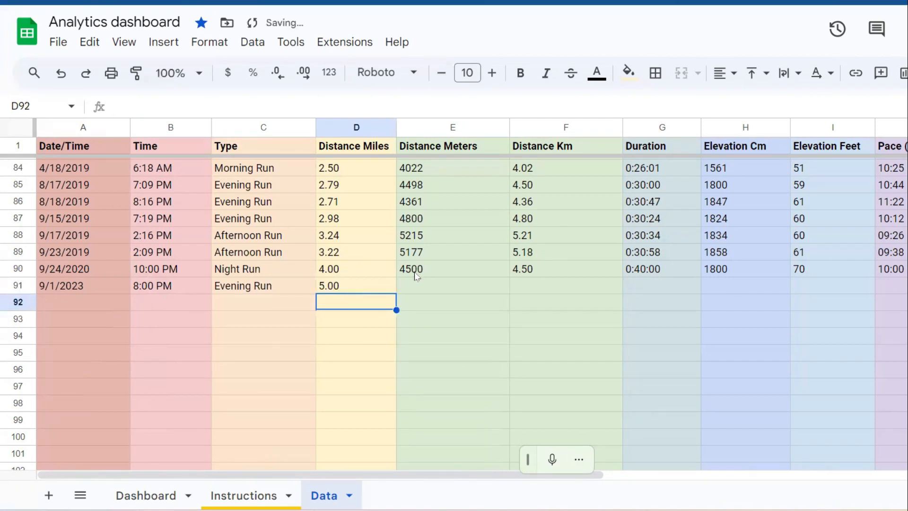
pyautogui.hotkey('ctrl', 'z')
# Enter 5555 as the new run's distance in meters in E91.
pyautogui.click(434, 283)
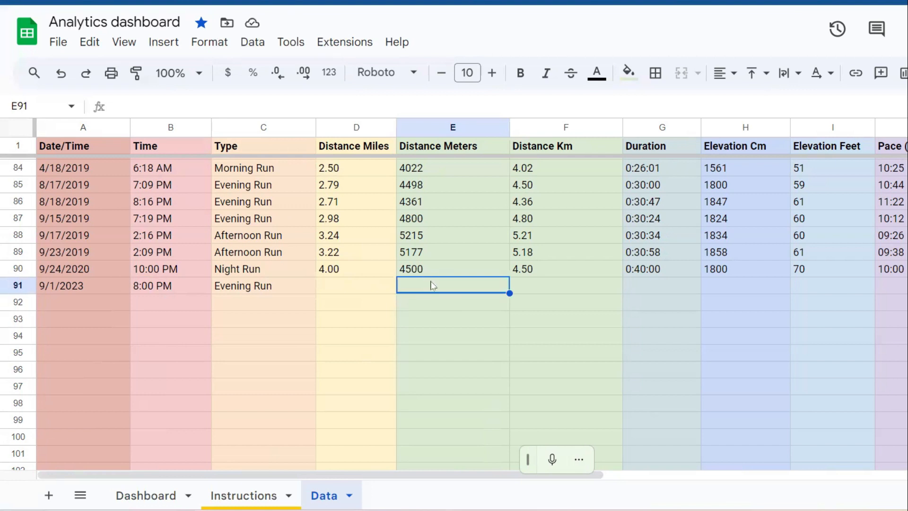
pyautogui.write('5555')
pyautogui.press('Return')
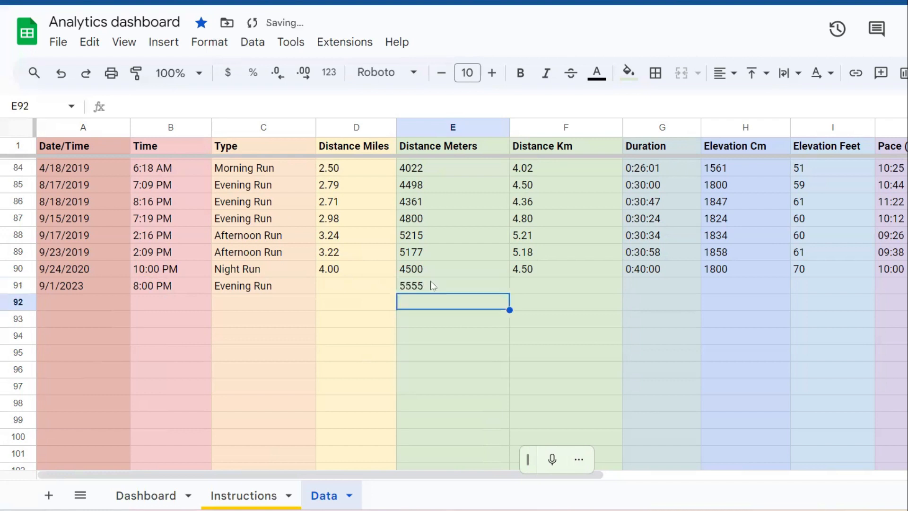
pyautogui.click(432, 285)
# Try to fill the new run's distance in miles by copying D90 into D91.
pyautogui.click(361, 258)
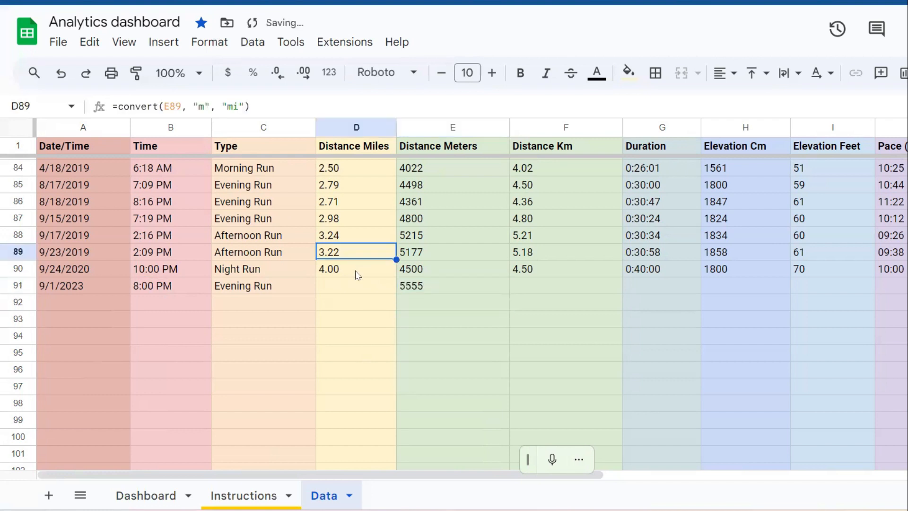
pyautogui.click(356, 271)
pyautogui.hotkey('ctrl', 'c')
pyautogui.click(356, 287)
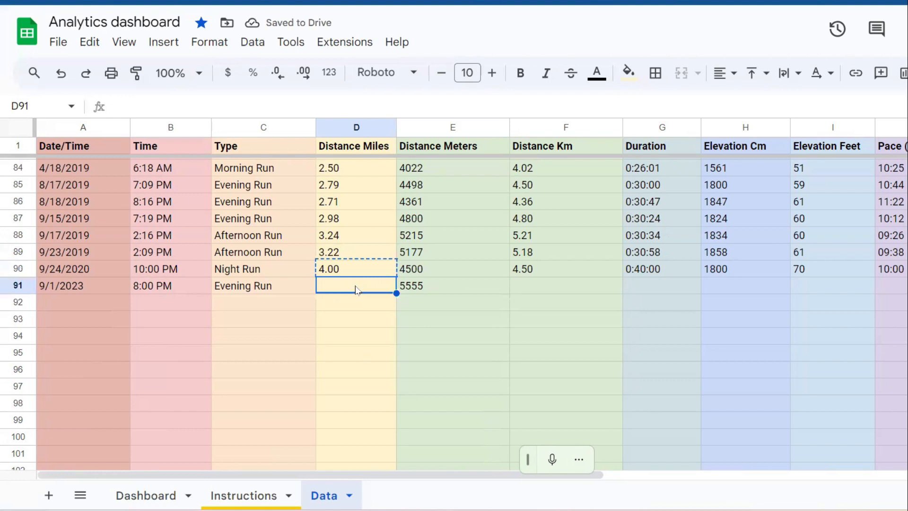
pyautogui.hotkey('ctrl', 'v')
pyautogui.doubleClick(356, 287)
pyautogui.press('Escape')
# Copy the meters-to-miles conversion formula from D89 into D90 and D91, replacing the fixed values there.
pyautogui.click(362, 271)
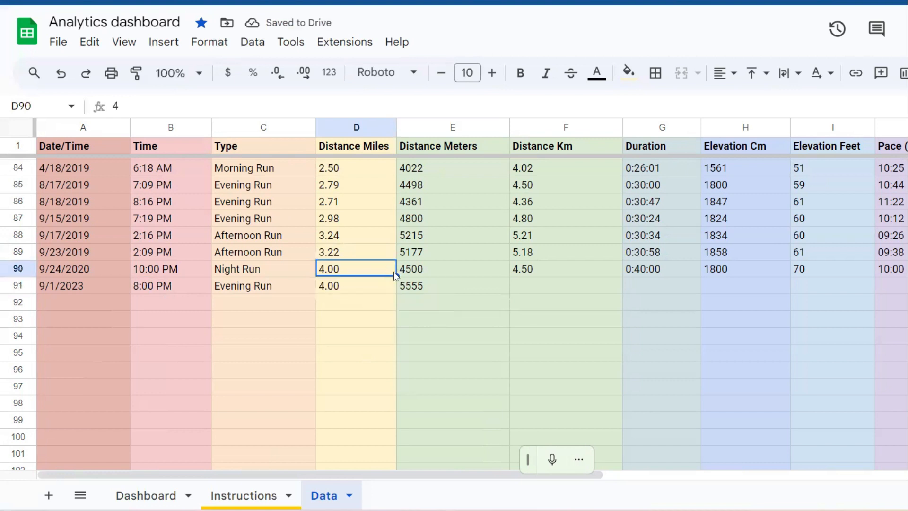
pyautogui.click(428, 290)
pyautogui.click(358, 270)
pyautogui.click(364, 258)
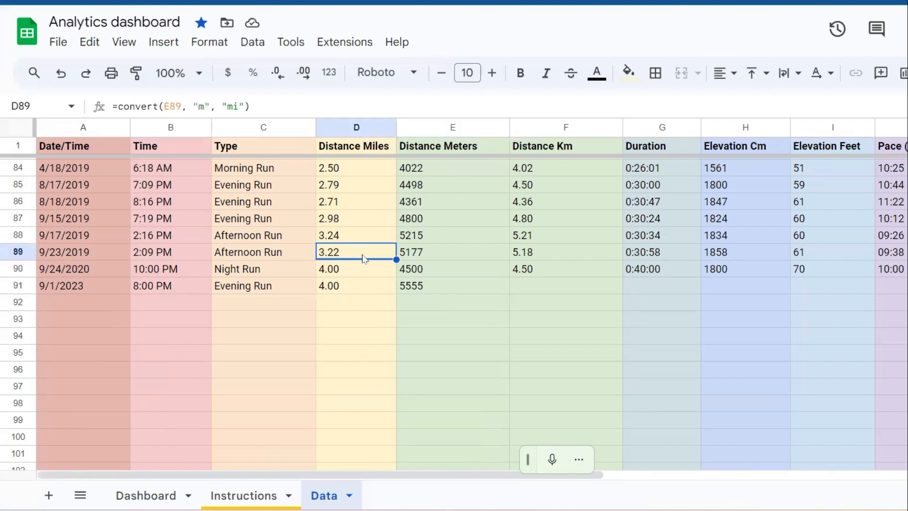
pyautogui.hotkey('ctrl', 'c')
pyautogui.click(357, 272)
pyautogui.hotkey('ctrl', 'v')
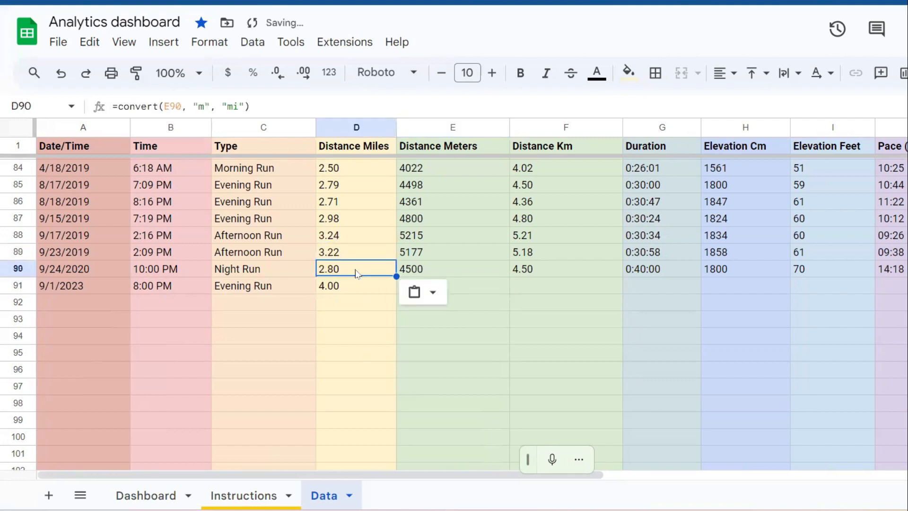
pyautogui.click(353, 285)
pyautogui.hotkey('ctrl', 'v')
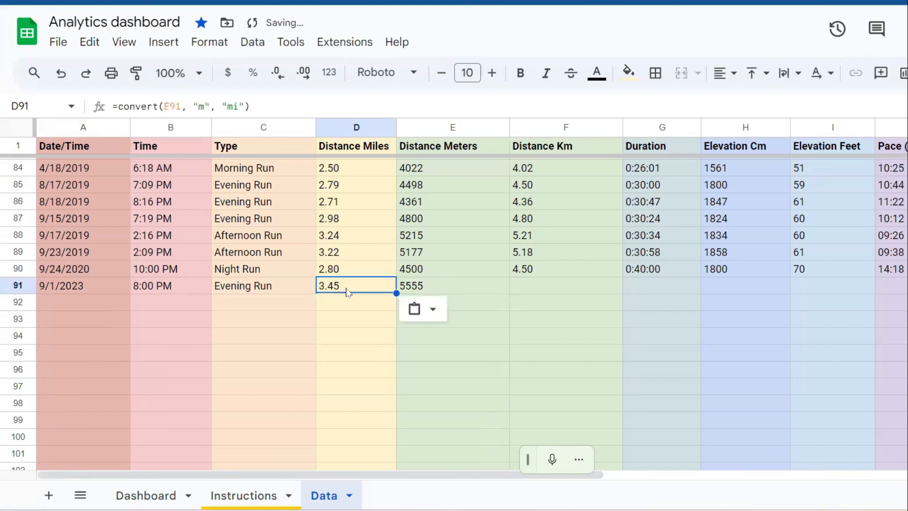
pyautogui.click(356, 270)
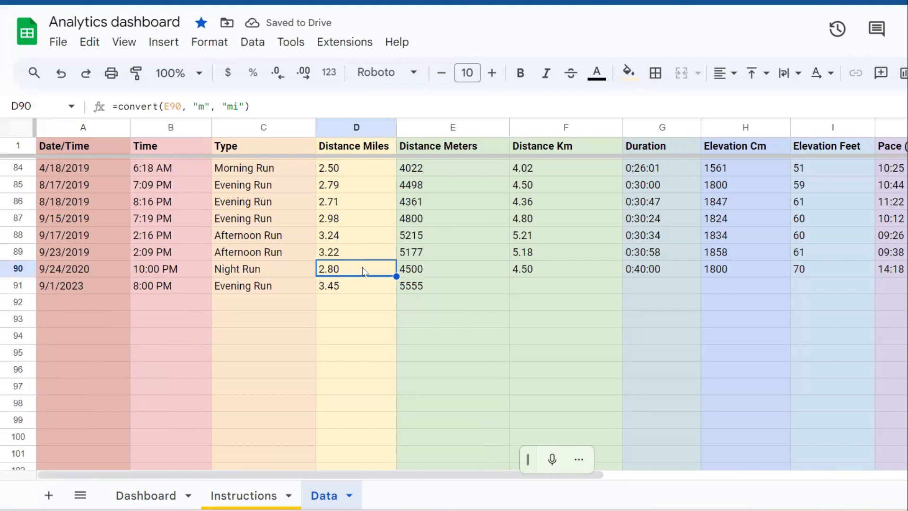
pyautogui.click(364, 286)
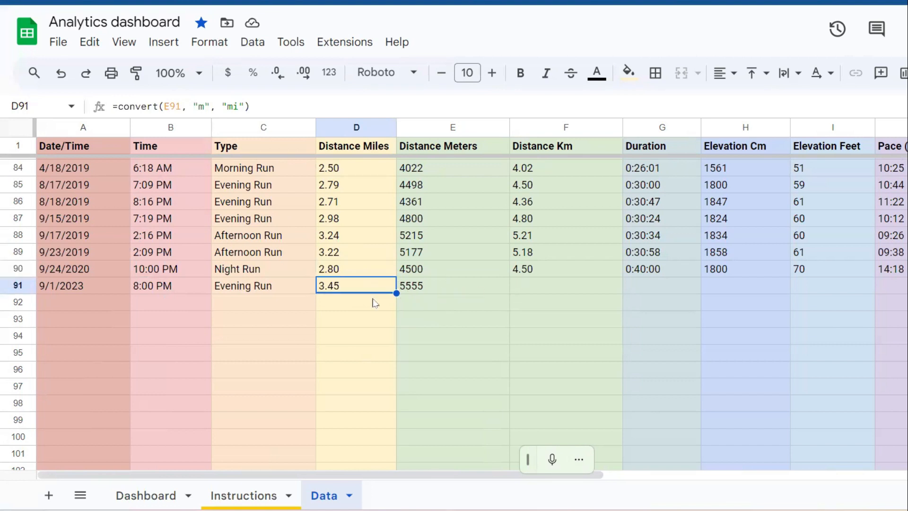
# Copy the meters-to-kilometers conversion formula from F89 into F90 and F91.
pyautogui.click(560, 283)
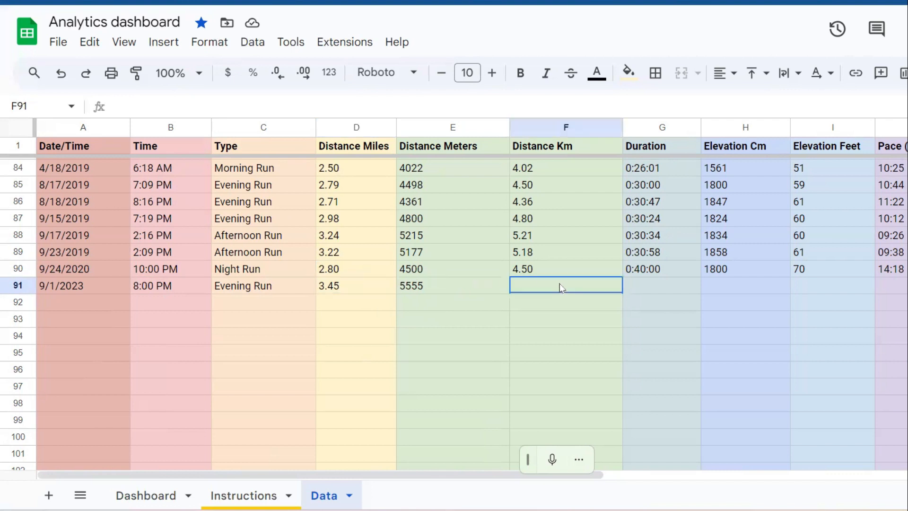
pyautogui.click(542, 261)
pyautogui.click(541, 255)
pyautogui.hotkey('ctrl', 'c')
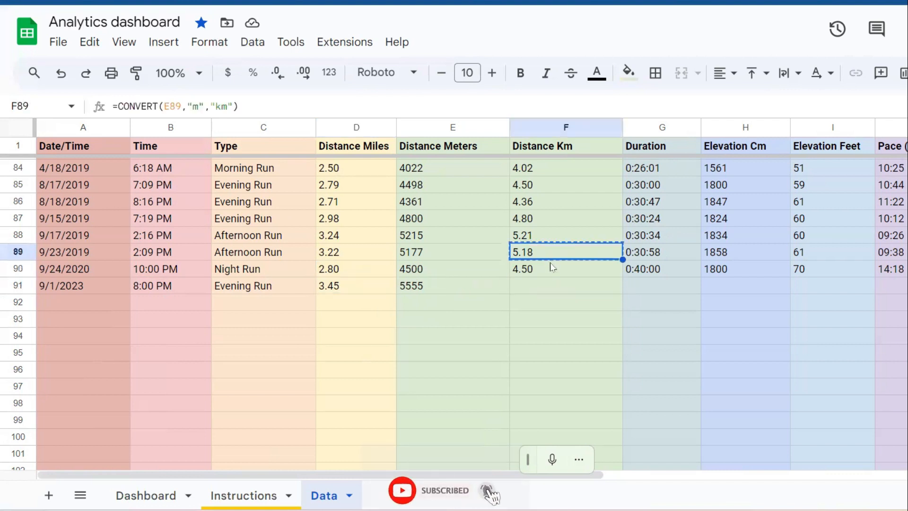
pyautogui.click(552, 271)
pyautogui.hotkey('ctrl', 'v')
pyautogui.click(540, 286)
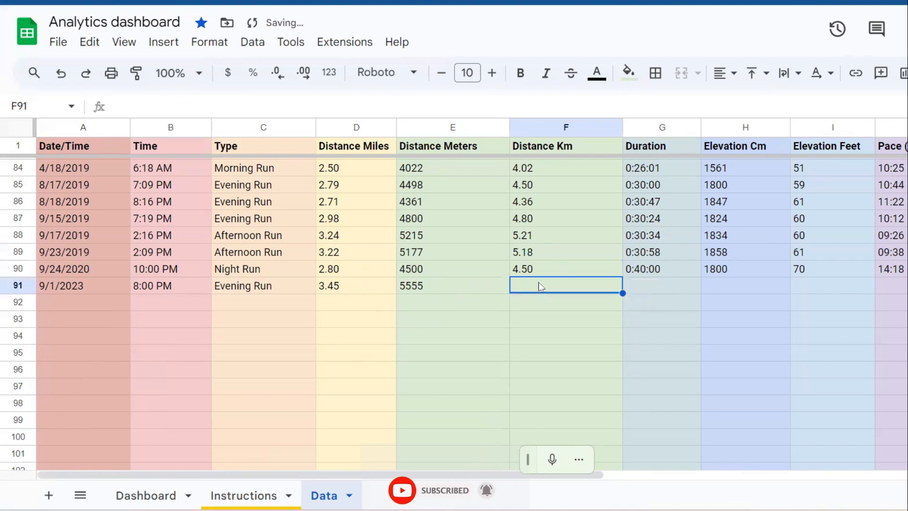
pyautogui.hotkey('ctrl', 'v')
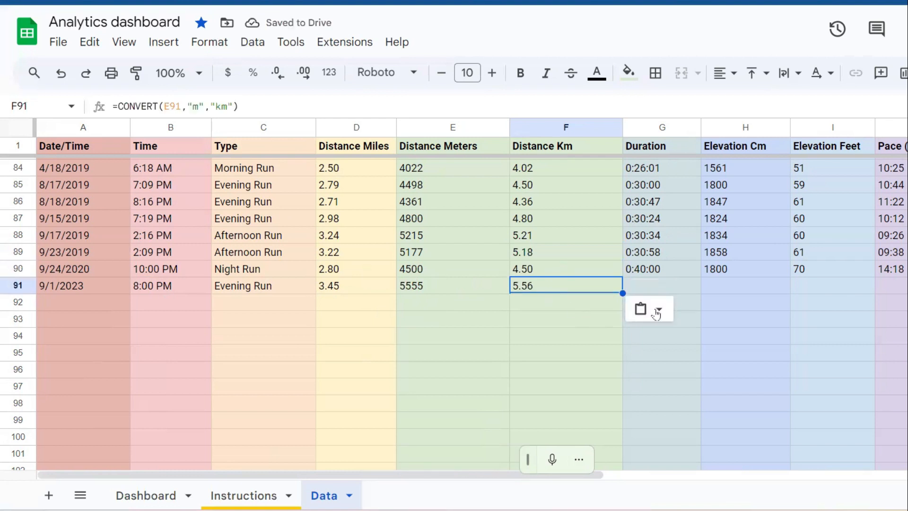
# Enter 1:10:10 as the new run's duration in G91.
pyautogui.click(648, 284)
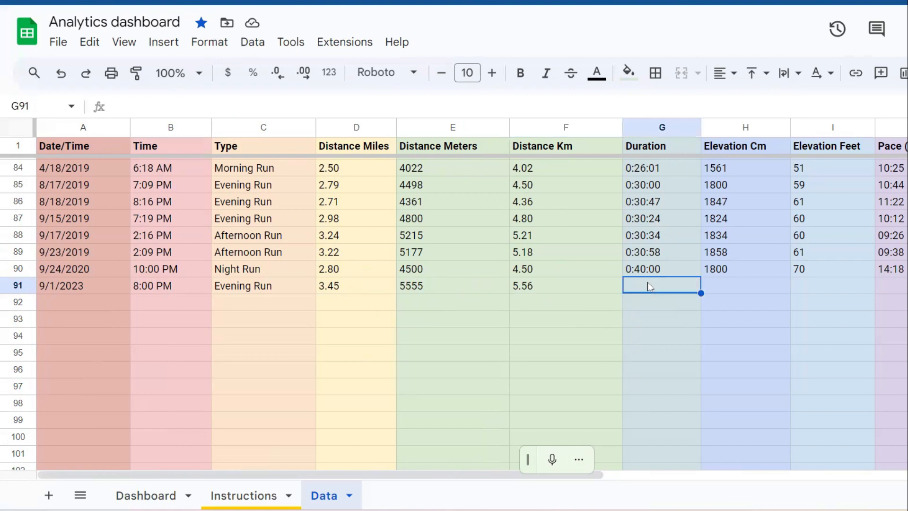
pyautogui.write('1')
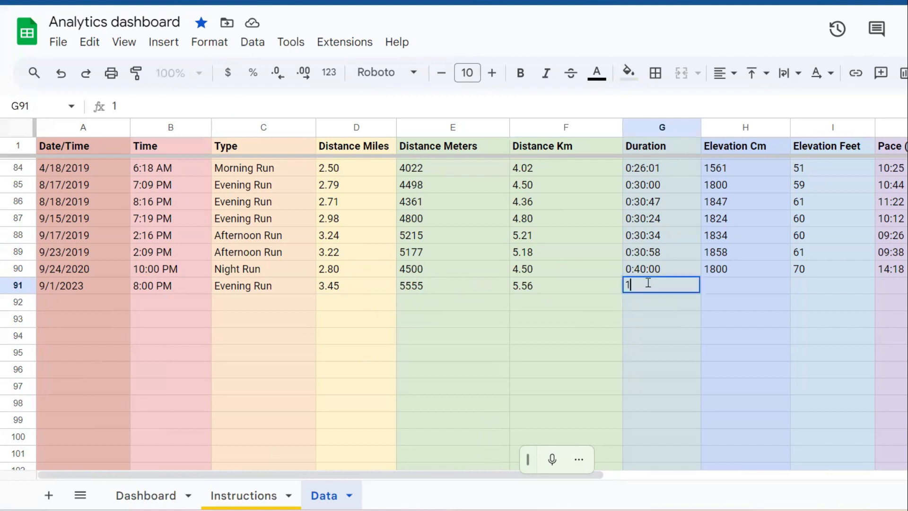
pyautogui.write(':00')
pyautogui.write(':')
pyautogui.press('BackSpace')
pyautogui.press('BackSpace')
pyautogui.press('BackSpace')
pyautogui.write('10:10')
pyautogui.press('Return')
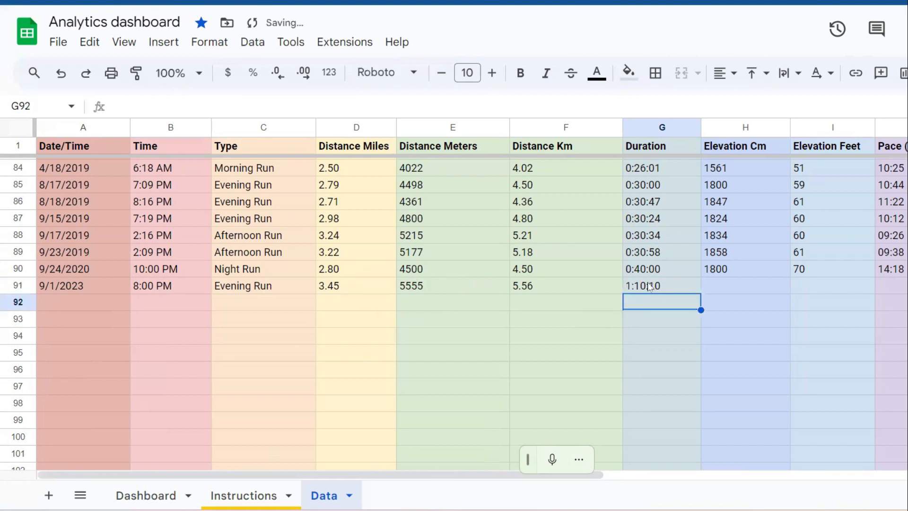
# Enter 2200 as the new run's elevation in centimeters in H91.
pyautogui.click(724, 288)
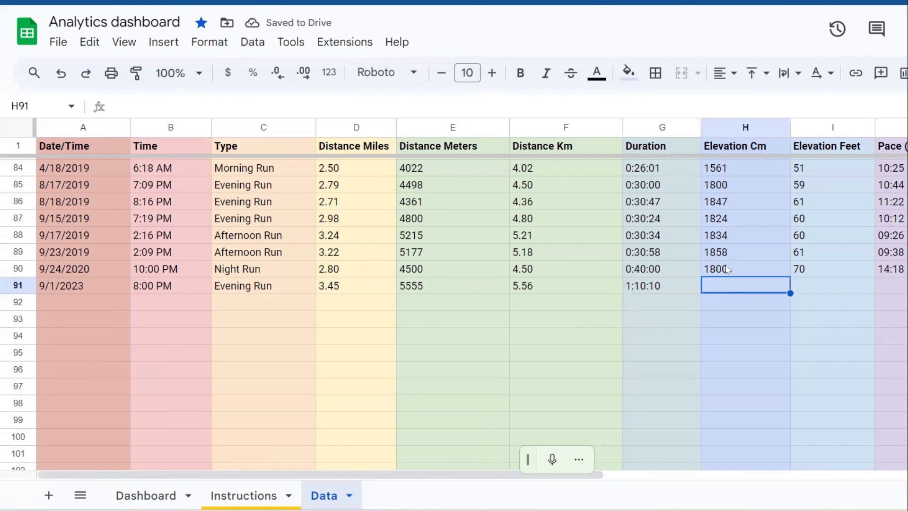
pyautogui.click(726, 270)
pyautogui.click(727, 282)
pyautogui.write('2200')
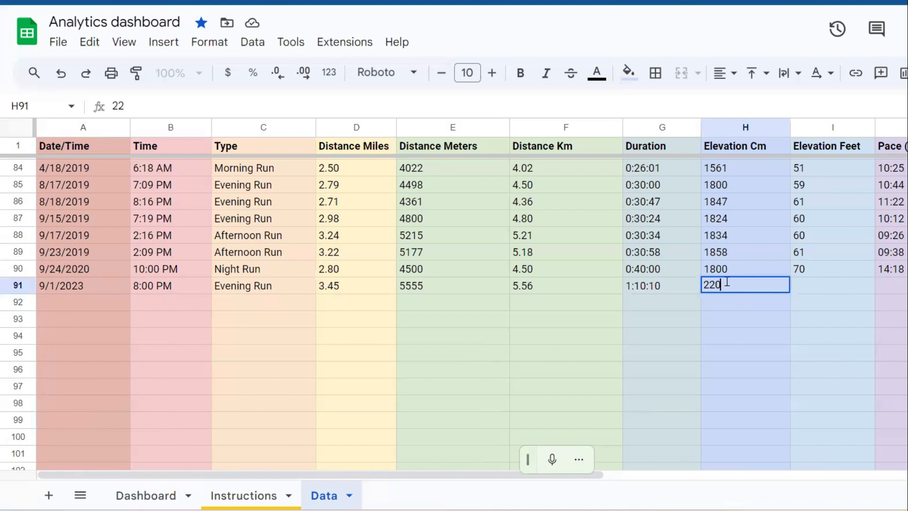
pyautogui.press('Return')
# Copy the centimeters-to-feet elevation formula from I89 into I90 and I91.
pyautogui.click(841, 285)
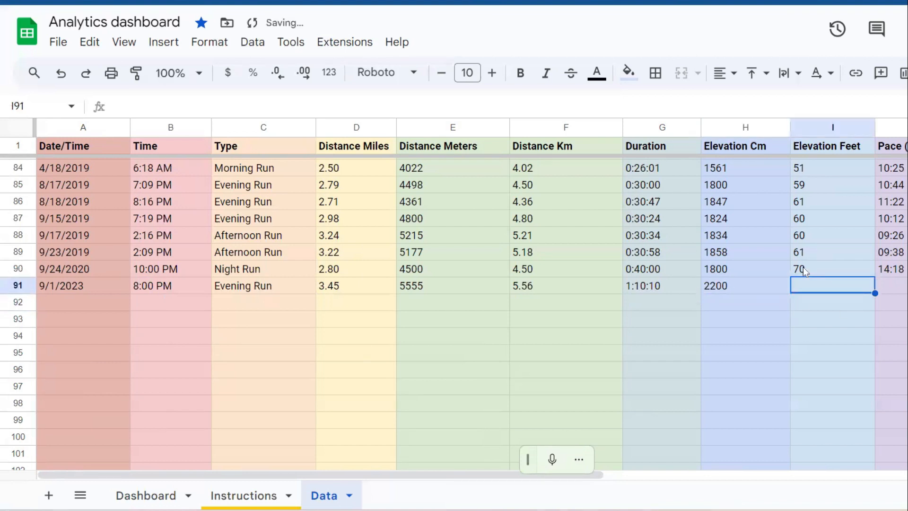
pyautogui.click(803, 267)
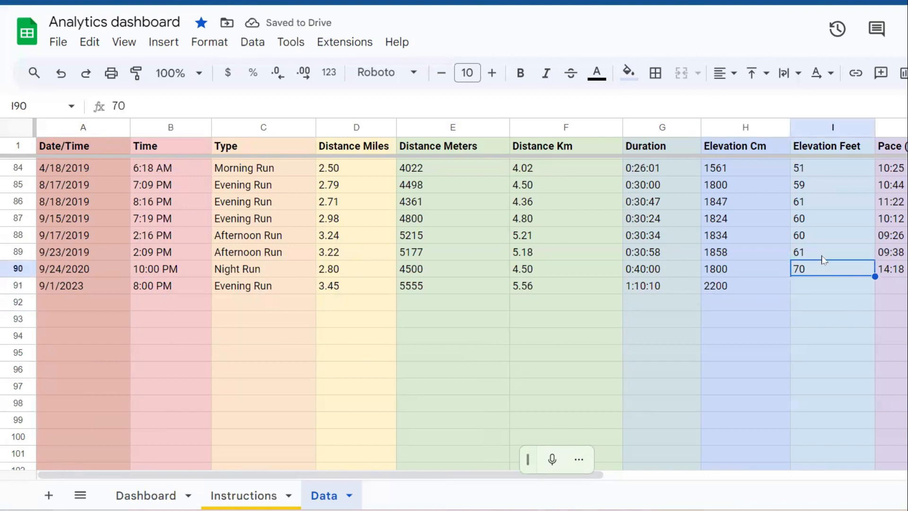
pyautogui.click(822, 255)
pyautogui.hotkey('ctrl', 'c')
pyautogui.click(820, 266)
pyautogui.hotkey('ctrl', 'v')
pyautogui.click(809, 286)
pyautogui.hotkey('ctrl', 'v')
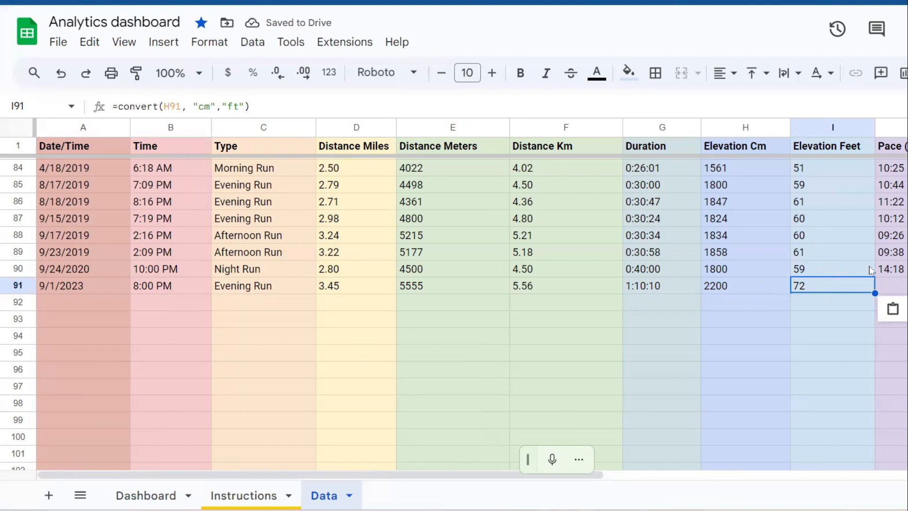
# Copy the pace formula from J89, duration divided by miles, into J90 and J91.
pyautogui.click(899, 273)
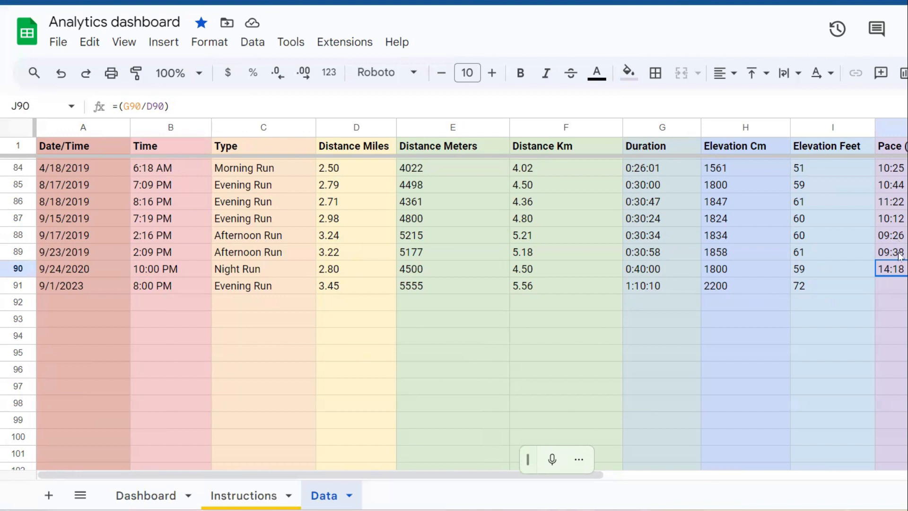
pyautogui.click(899, 259)
pyautogui.hotkey('ctrl', 'c')
pyautogui.click(899, 269)
pyautogui.hotkey('ctrl', 'v')
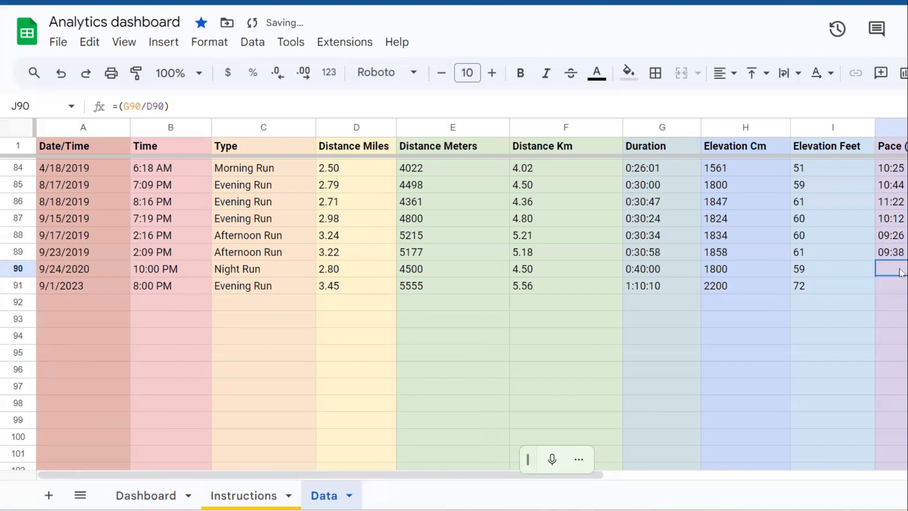
pyautogui.click(899, 285)
pyautogui.hotkey('ctrl', 'v')
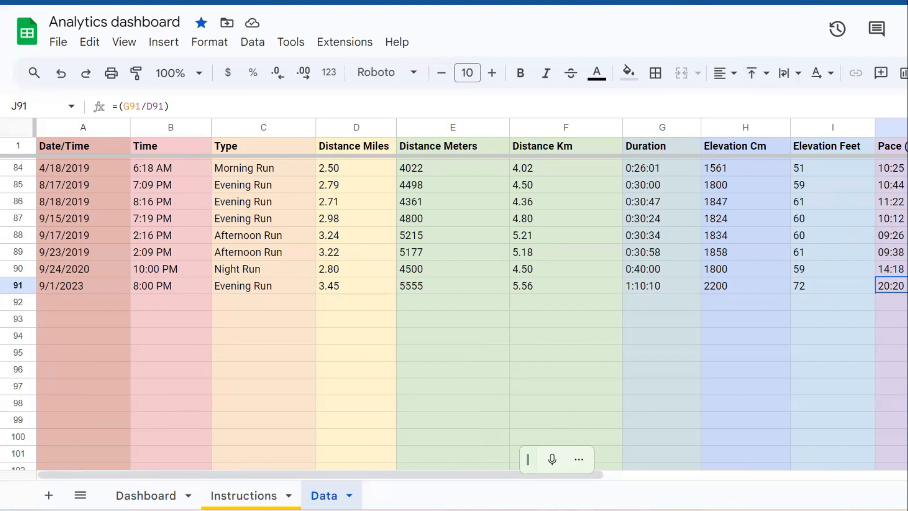
# Copy the kilometer pace formula, duration divided by kilometers, from K90 into K91 and compare it with the rows above.
pyautogui.press('Up')
pyautogui.press('Right')
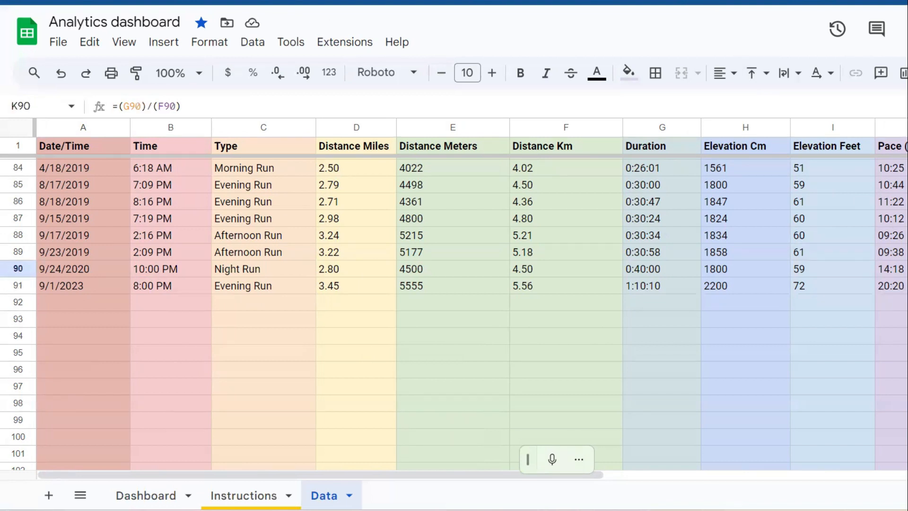
pyautogui.press('Down')
pyautogui.hotkey('ctrl', 'v')
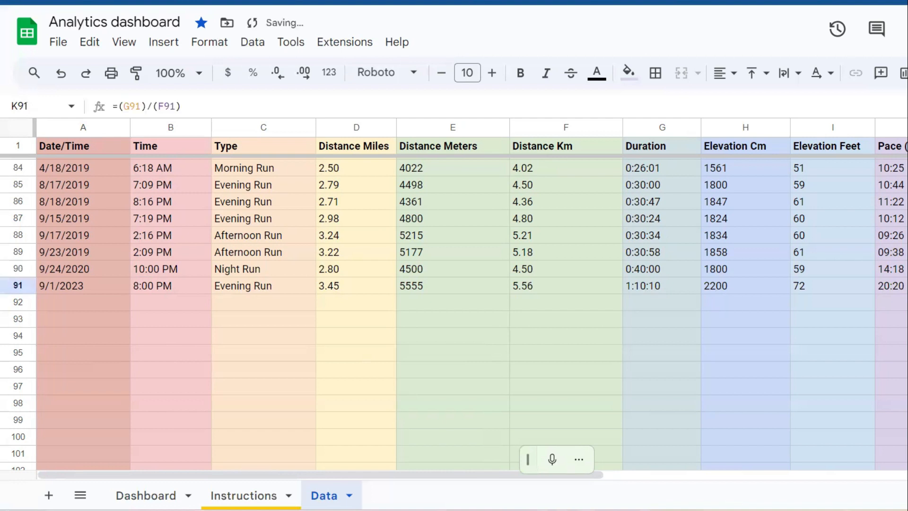
pyautogui.press('Up')
pyautogui.press('Up')
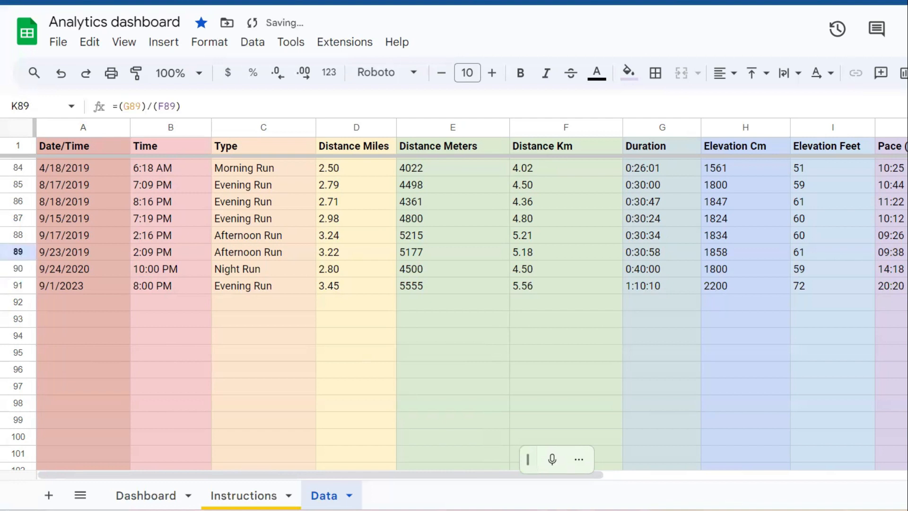
pyautogui.press('Down')
pyautogui.press('Down')
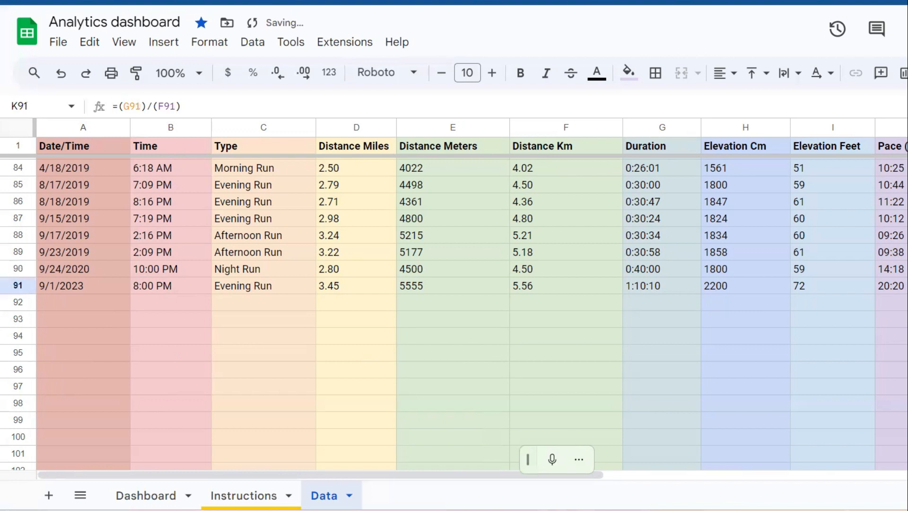
# Enter Chennai as the new run's city in L91.
pyautogui.press('Right')
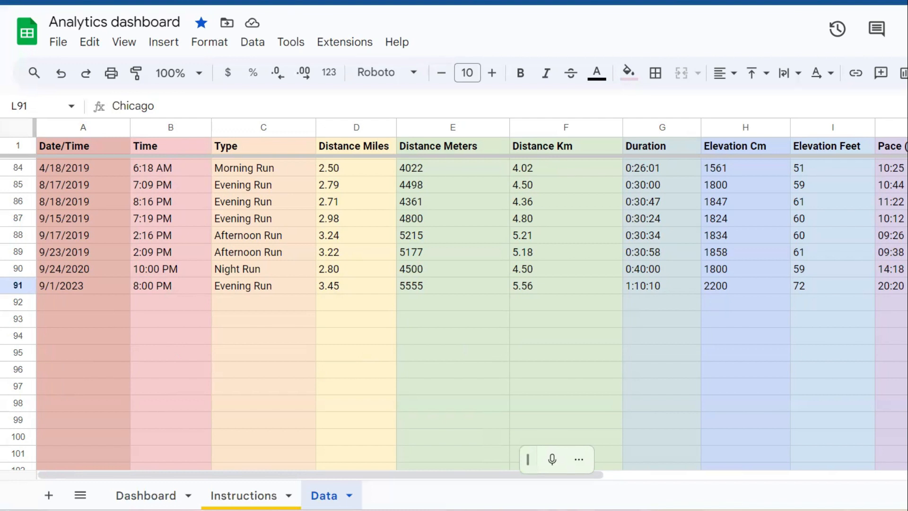
pyautogui.write('Chennai')
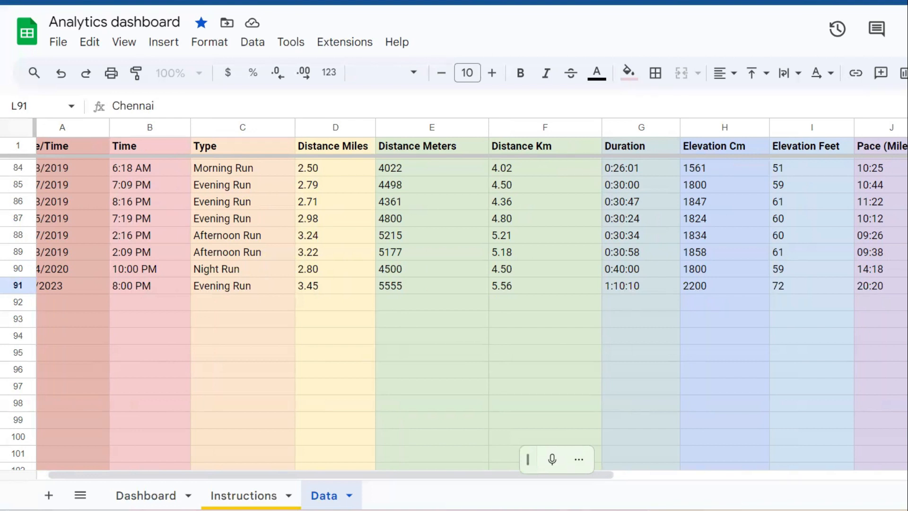
pyautogui.press('Return')
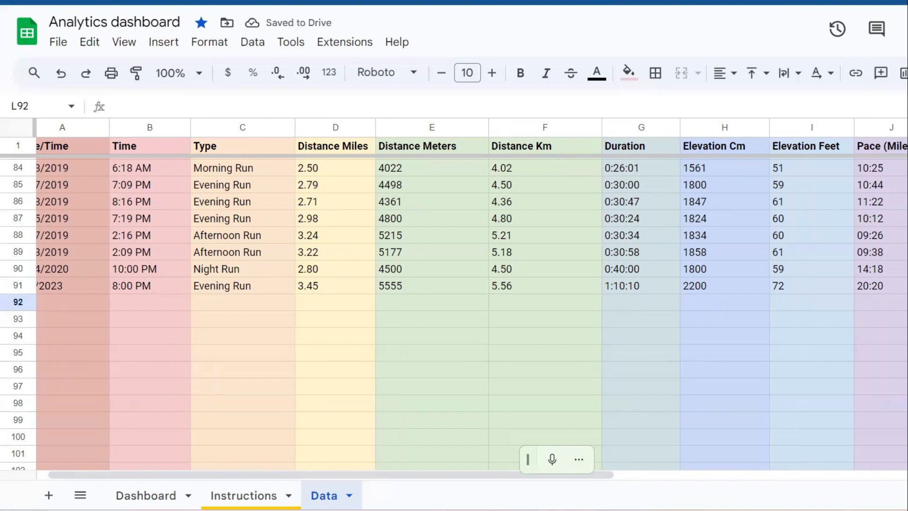
# Shorten the city in L90 to Delhi by removing the country name.
pyautogui.press('Up')
pyautogui.press('Up')
pyautogui.press('Return')
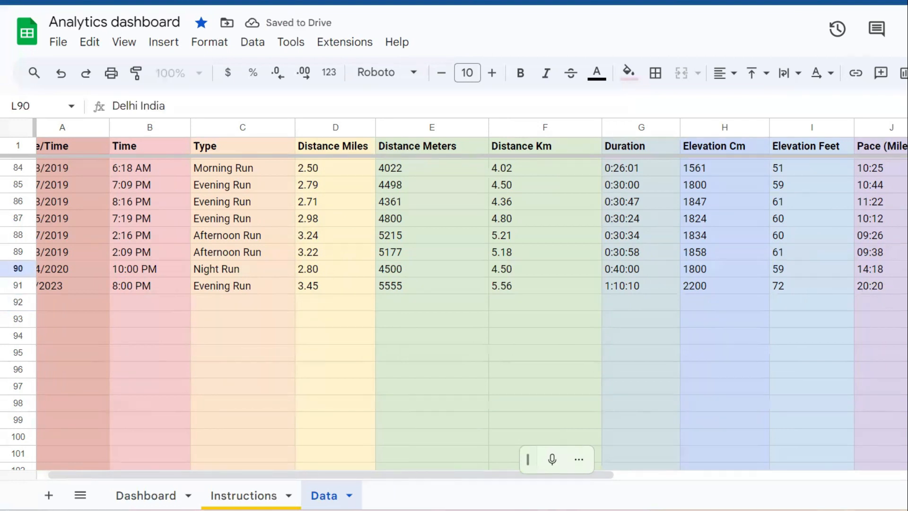
pyautogui.press('BackSpace')
pyautogui.press('BackSpace')
pyautogui.press('BackSpace')
pyautogui.press('BackSpace')
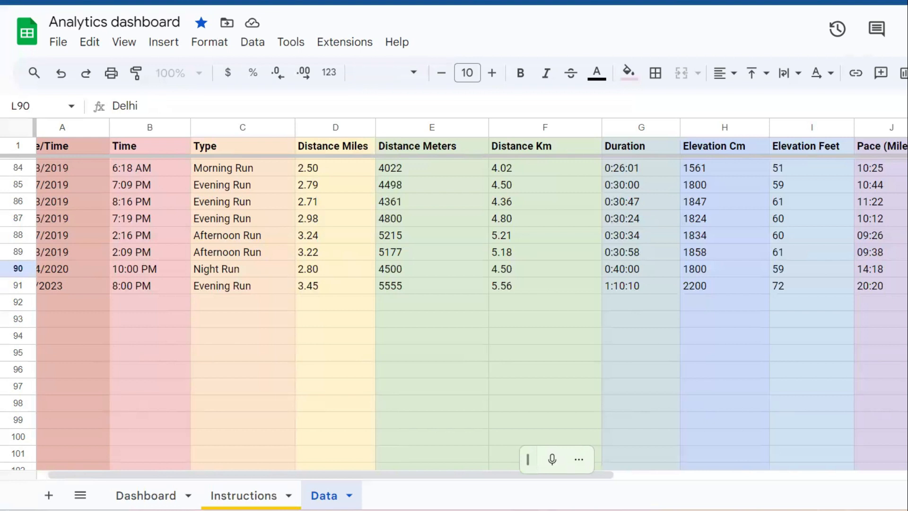
pyautogui.press('Return')
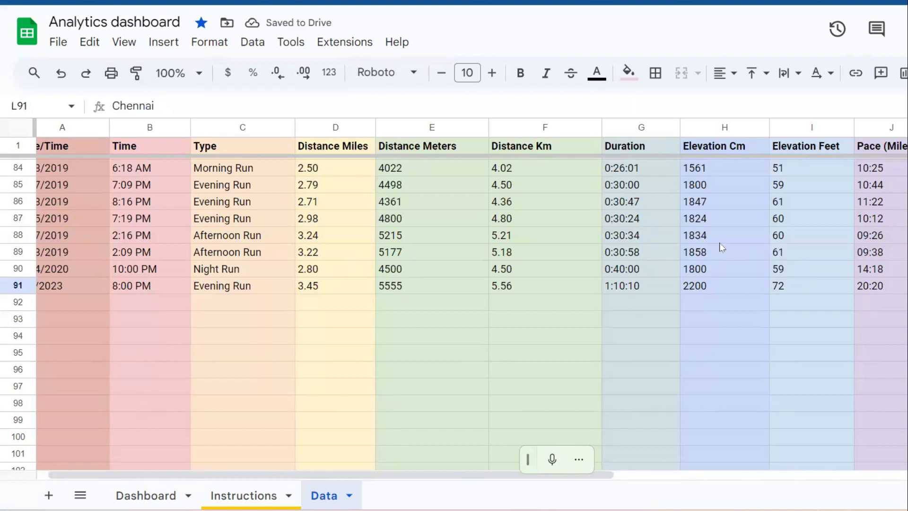
# Copy the CSV file link from step 2 of the Instructions sheet and paste it into K7.
pyautogui.scroll(9, 720, 247)
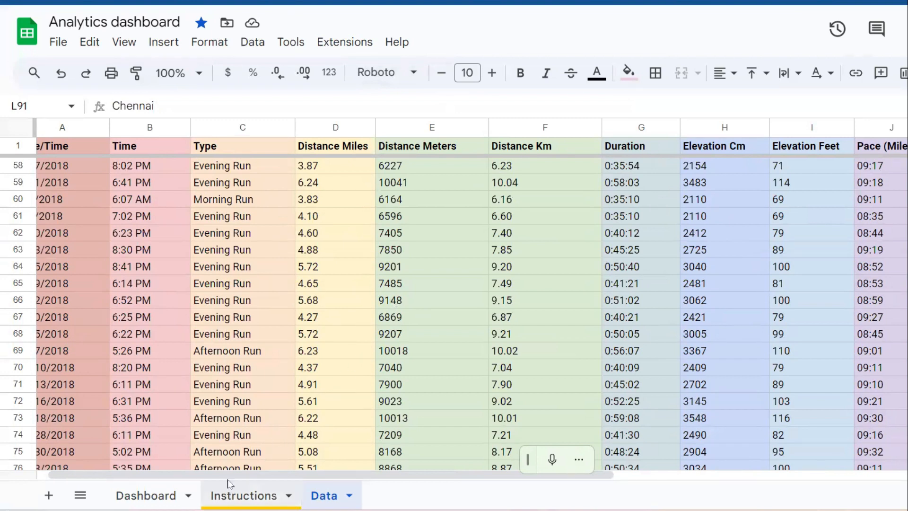
pyautogui.click(231, 496)
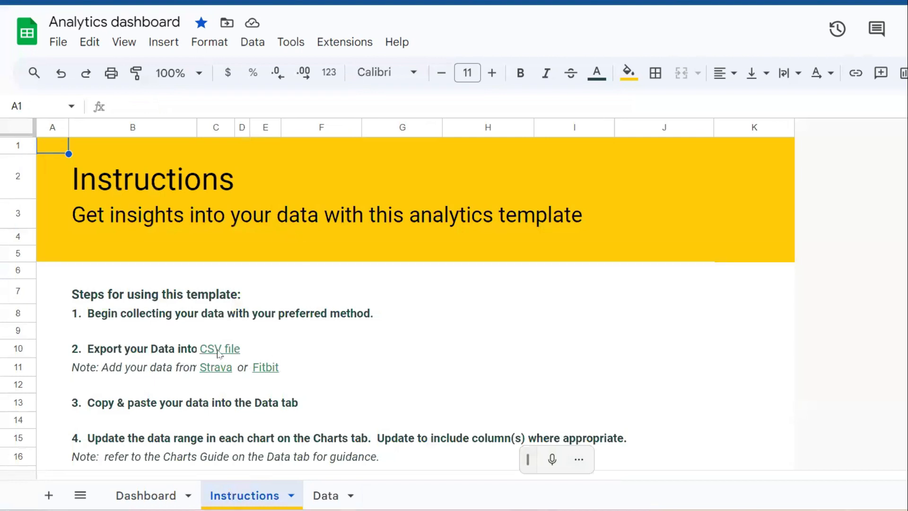
pyautogui.moveTo(218, 354)
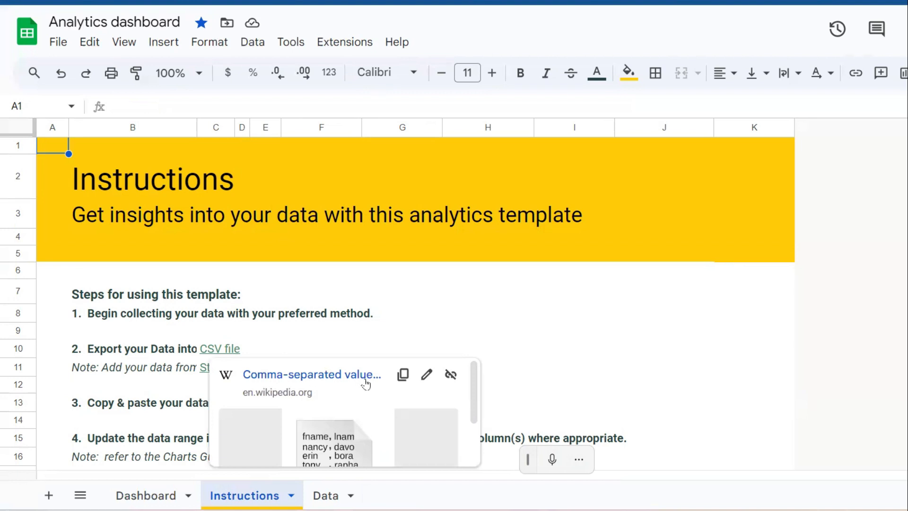
pyautogui.click(407, 385)
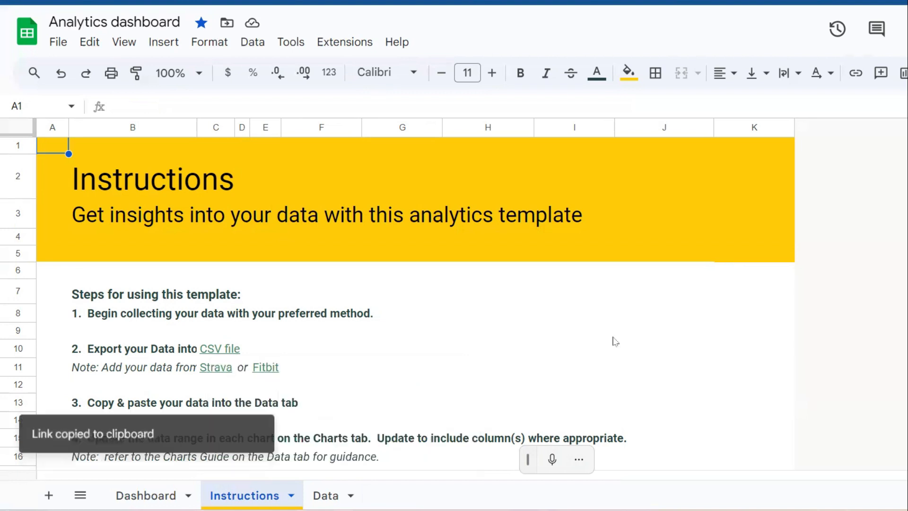
pyautogui.click(876, 297)
pyautogui.hotkey('ctrl', 'v')
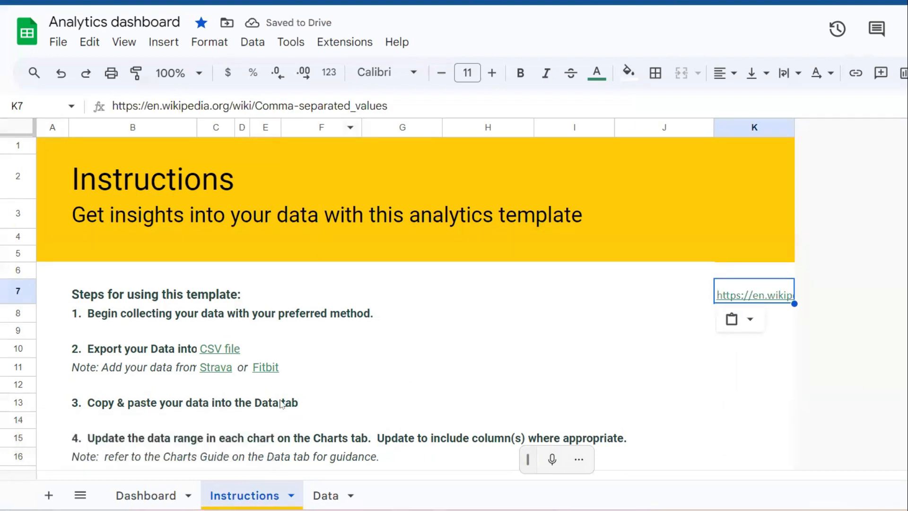
# Review the Instructions sheet's data source links, usage steps and list of features to try.
pyautogui.moveTo(220, 375)
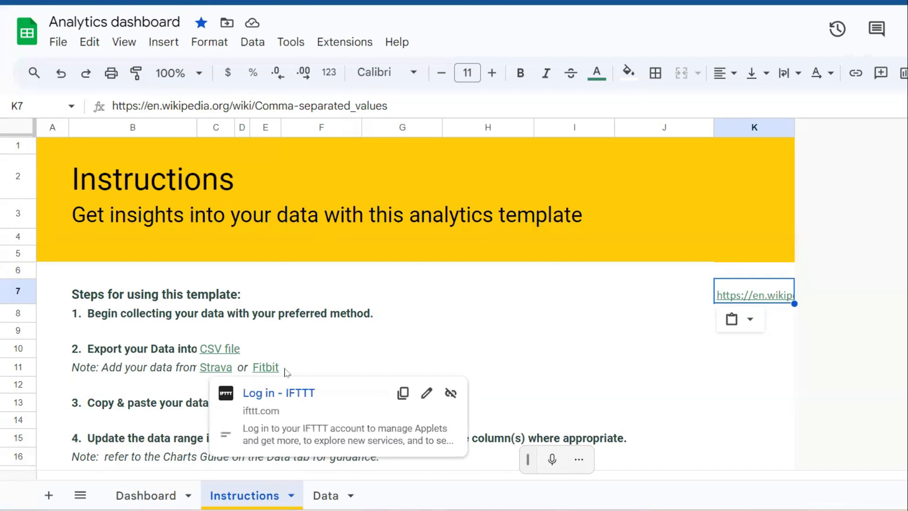
pyautogui.scroll(-3, 407, 321)
pyautogui.scroll(3, 436, 323)
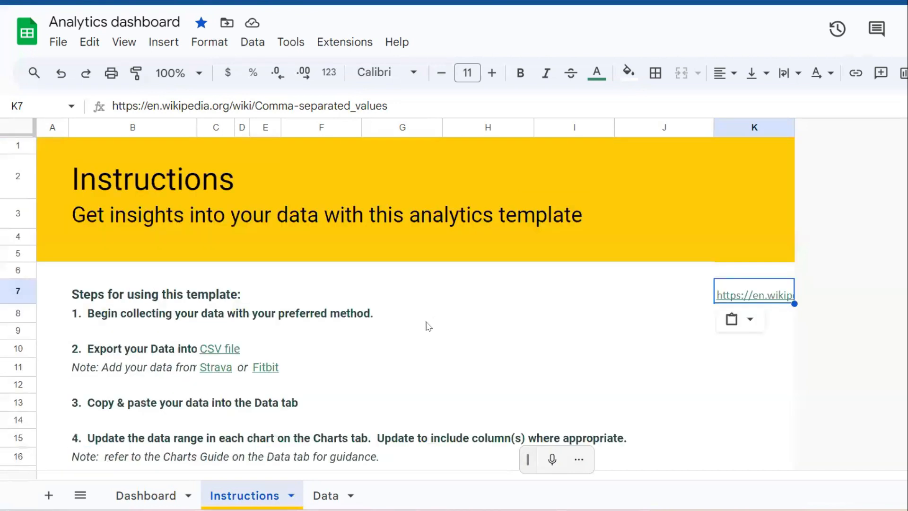
pyautogui.scroll(-2, 355, 407)
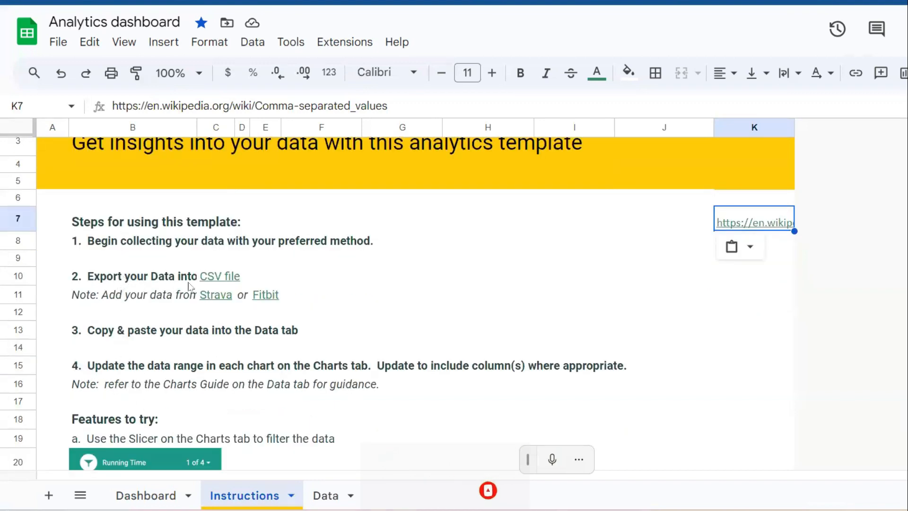
pyautogui.moveTo(217, 279)
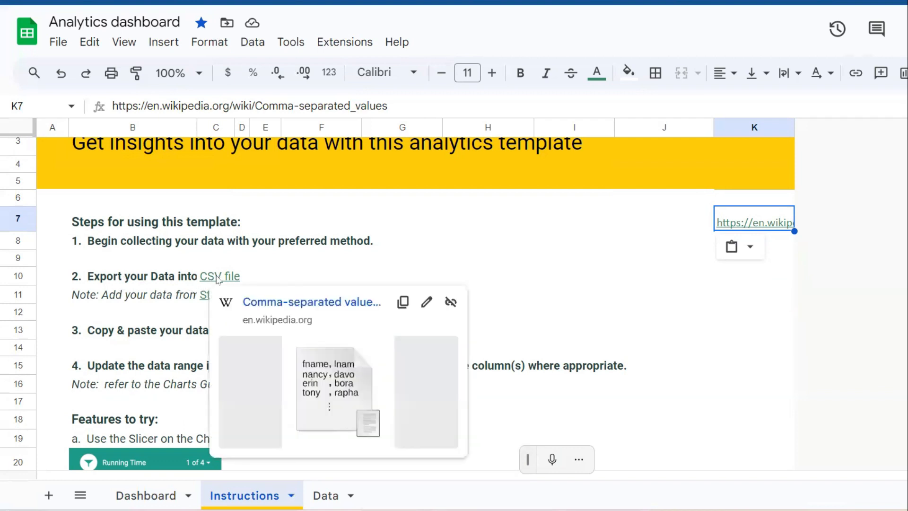
pyautogui.click(170, 281)
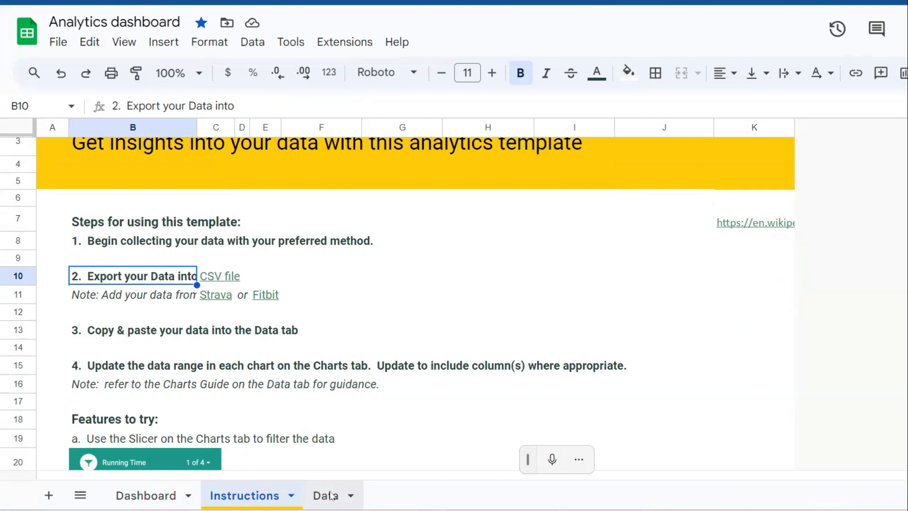
pyautogui.scroll(-3, 373, 416)
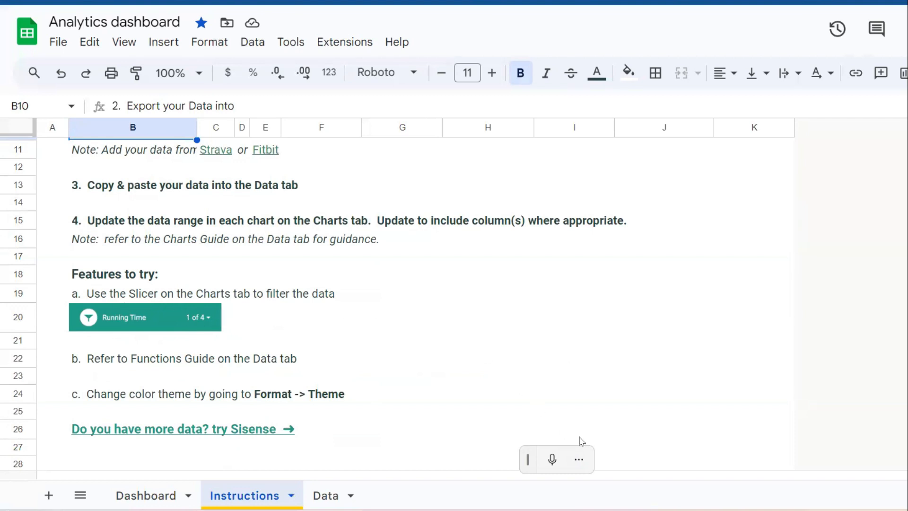
pyautogui.click(175, 319)
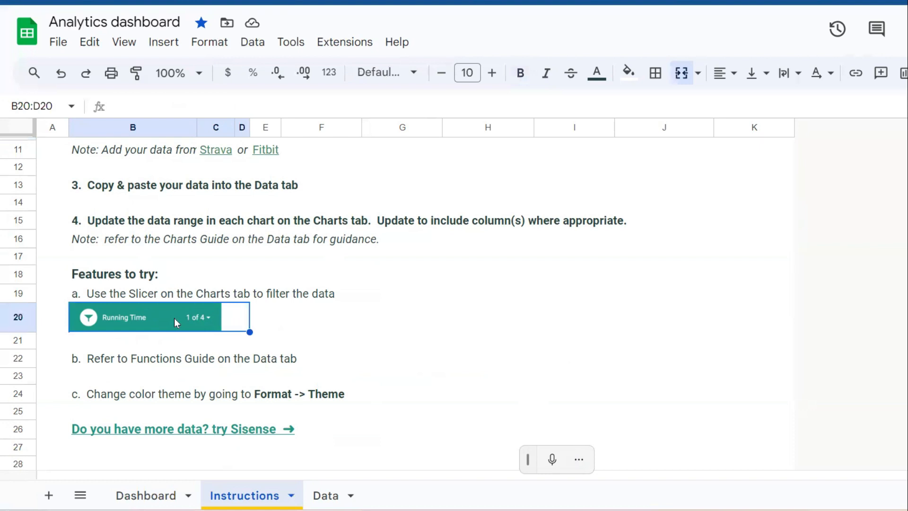
pyautogui.click(349, 316)
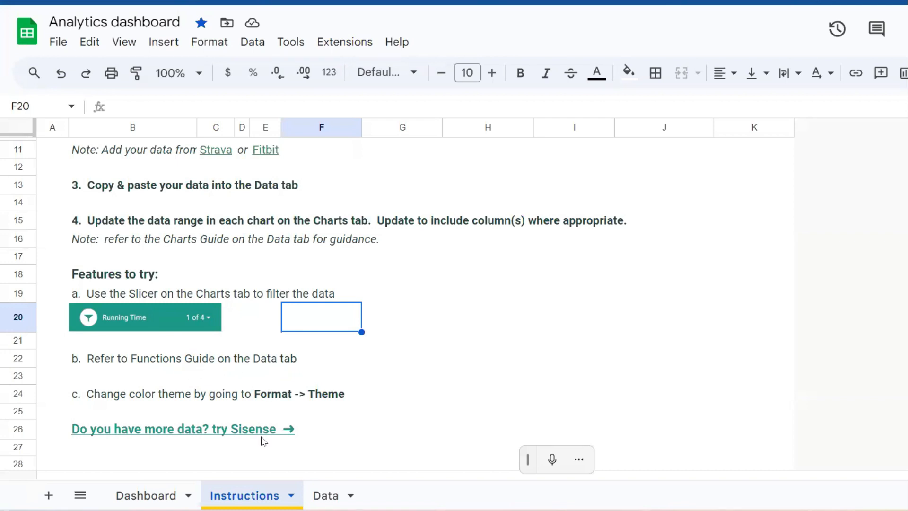
# Examine the Charts Guide and Functions Guide beside the run data at the start of the Data sheet.
pyautogui.click(316, 495)
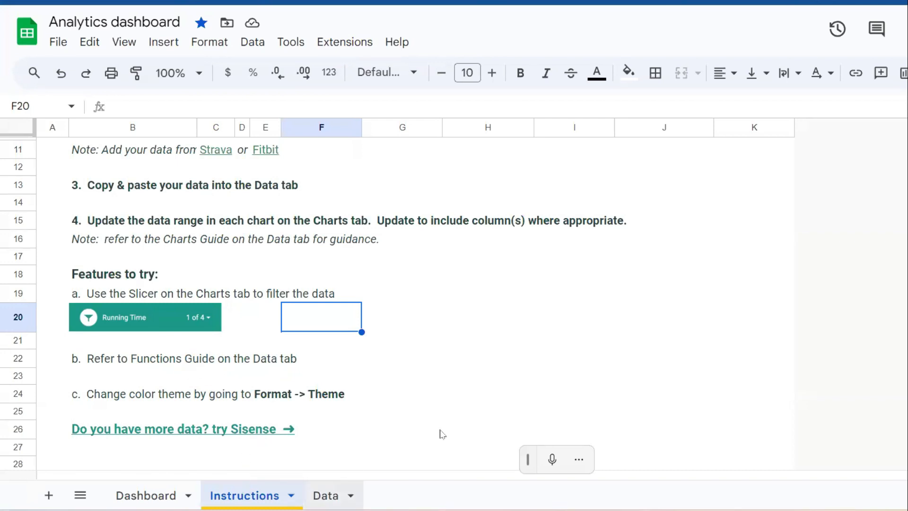
pyautogui.click(898, 284)
pyautogui.press('Right')
pyautogui.press('Right')
pyautogui.press('Right')
pyautogui.press('Right')
pyautogui.press('Right')
pyautogui.press('Right')
pyautogui.press('Right')
pyautogui.press('Right')
pyautogui.press('Right')
pyautogui.press('Right')
pyautogui.press('Right')
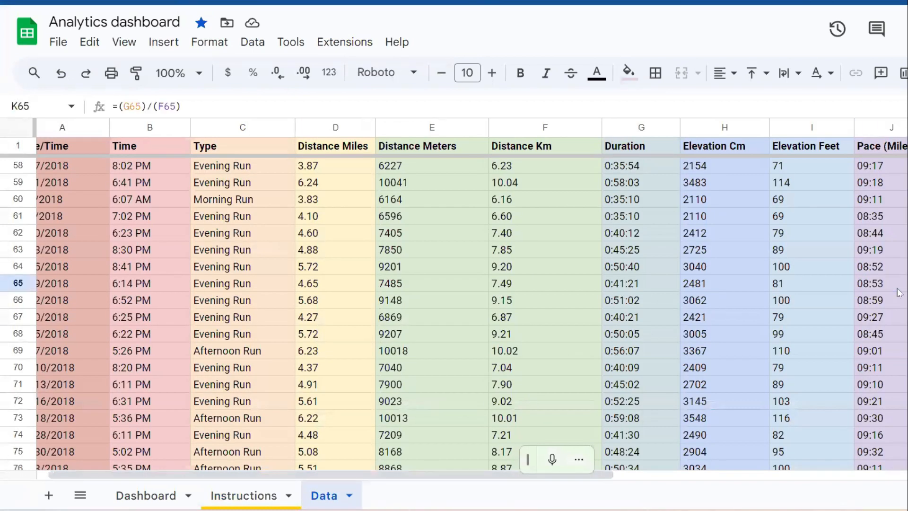
pyautogui.press('Up')
pyautogui.press('Up')
pyautogui.press('Up')
pyautogui.press('Up')
pyautogui.press('Up')
pyautogui.press('Up')
pyautogui.press('Up')
pyautogui.press('Up')
pyautogui.press('Up')
pyautogui.press('Up')
pyautogui.press('Up')
pyautogui.press('Up')
pyautogui.press('Up')
pyautogui.press('Up')
pyautogui.press('Up')
pyautogui.press('Up')
pyautogui.press('Up')
pyautogui.press('Up')
pyautogui.press('Up')
pyautogui.press('Up')
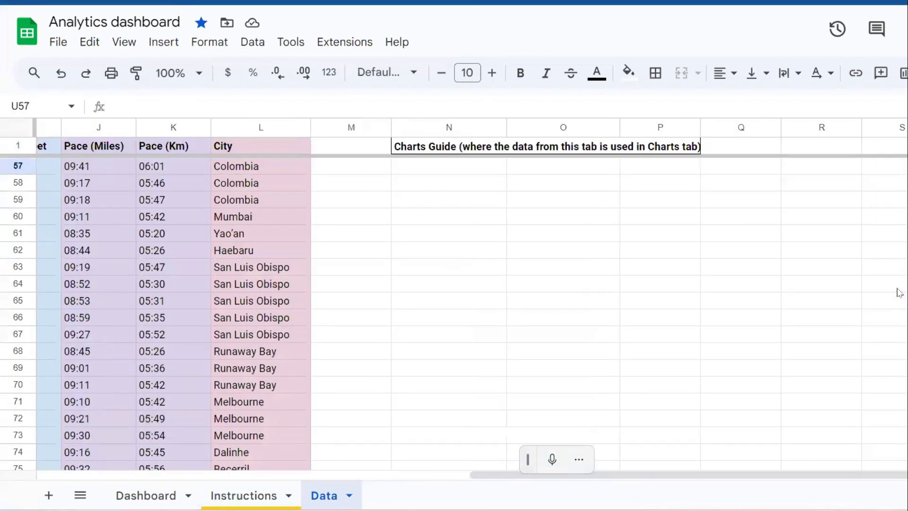
pyautogui.press('Up')
pyautogui.press('Up')
pyautogui.press('Up')
pyautogui.press('Up')
pyautogui.press('Up')
pyautogui.press('Up')
pyautogui.press('Up')
pyautogui.press('Up')
pyautogui.press('Up')
pyautogui.press('Up')
pyautogui.press('Up')
pyautogui.press('Up')
pyautogui.press('Up')
pyautogui.press('Up')
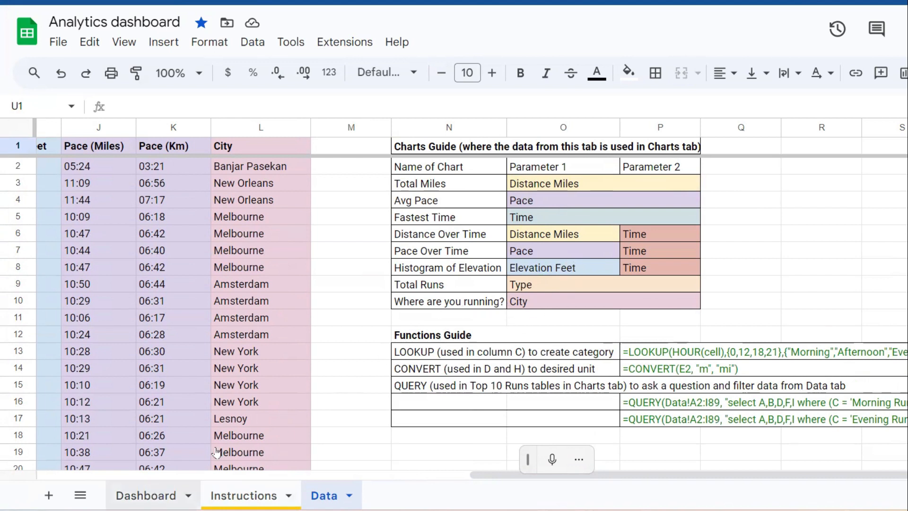
# Review the Dashboard sheet's running map, Top 10 Morning and Evening Runs tables, and elevation and total runs charts.
pyautogui.click(163, 494)
pyautogui.scroll(-15, 584, 278)
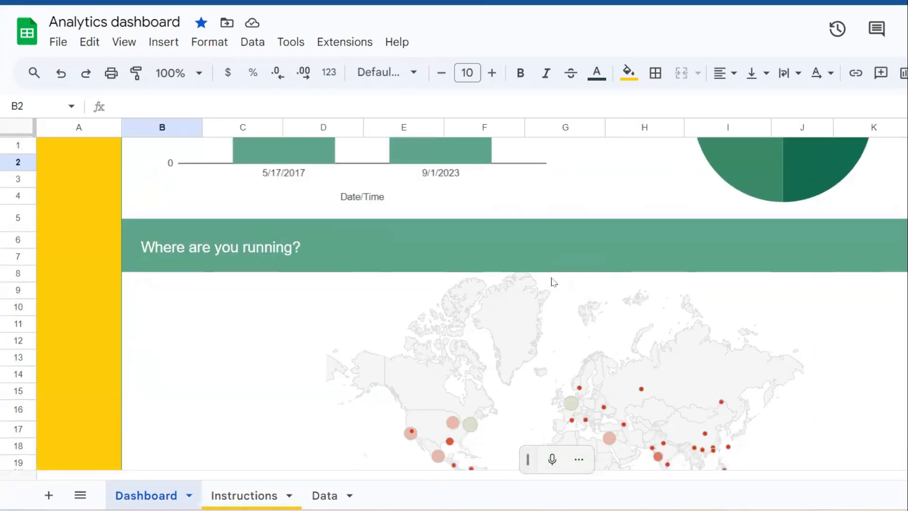
pyautogui.click(325, 495)
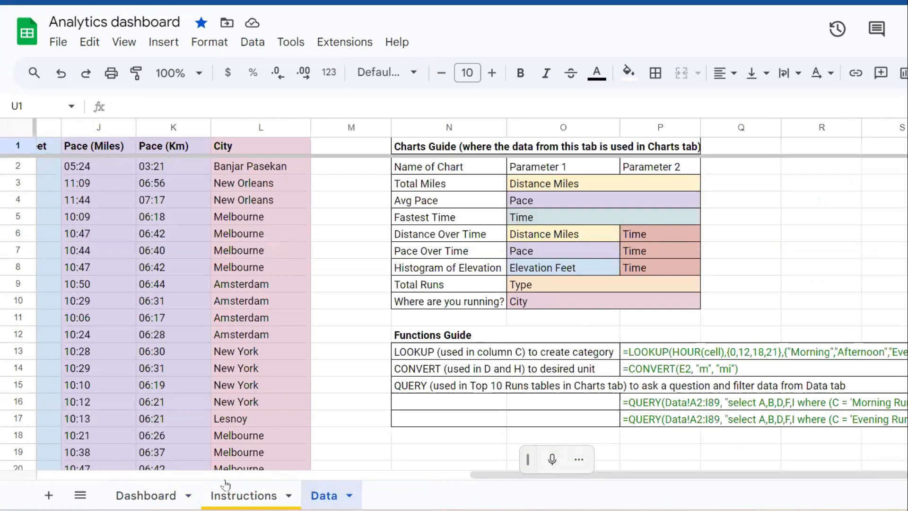
pyautogui.click(170, 502)
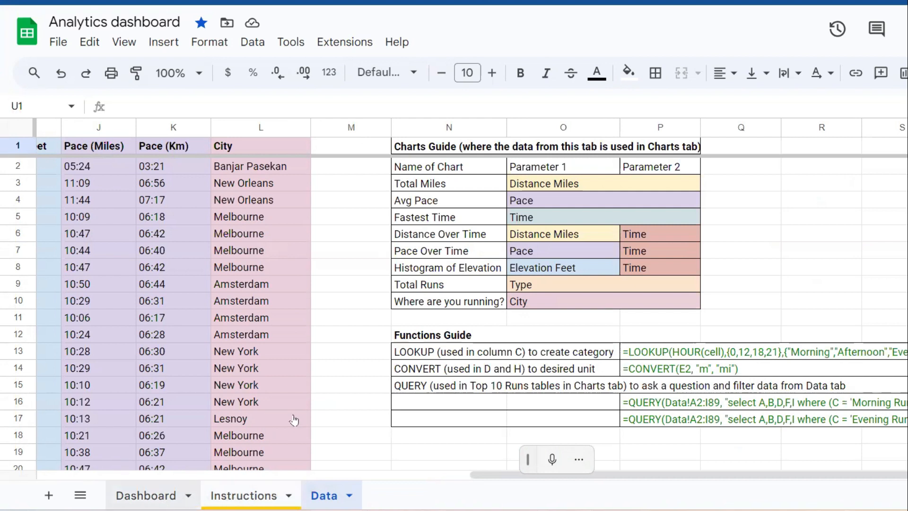
pyautogui.scroll(10, 312, 364)
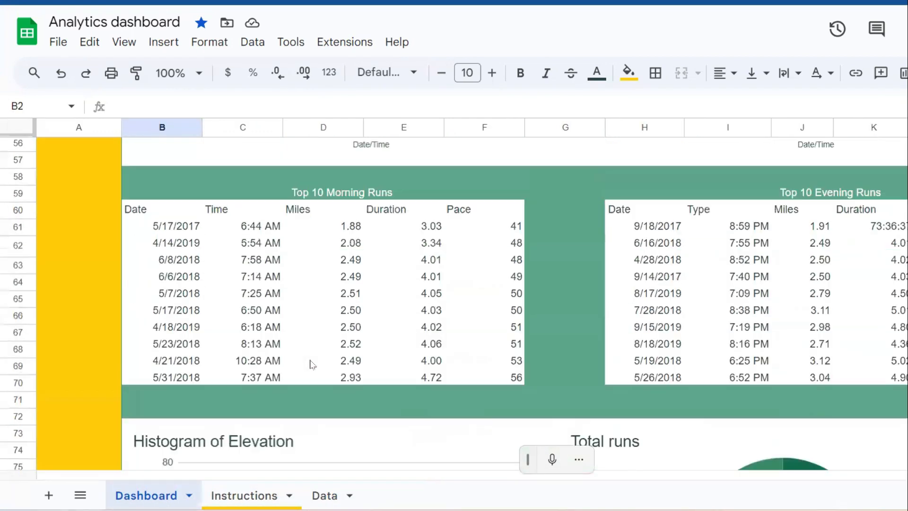
pyautogui.scroll(2, 311, 364)
pyautogui.scroll(-7, 311, 364)
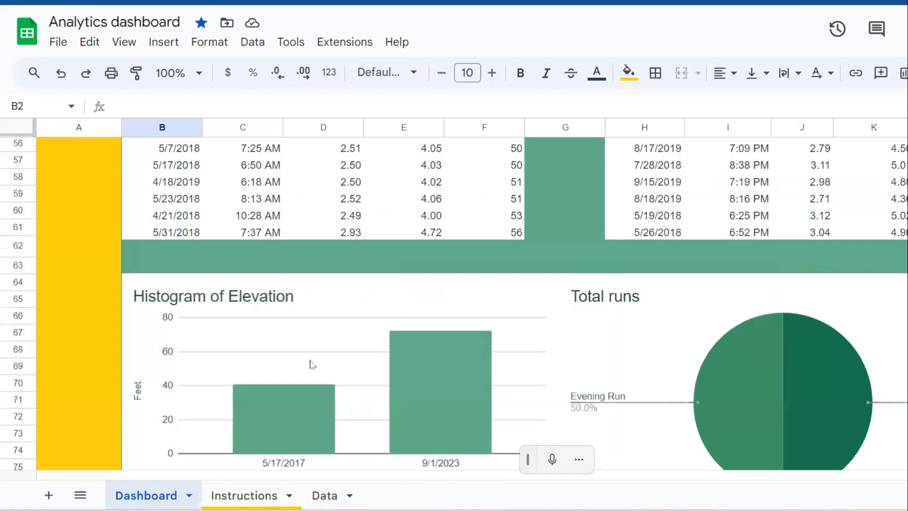
pyautogui.scroll(3, 311, 359)
# Inspect the Morning Run and Evening Run QUERY formulas in the Data sheet's Functions Guide.
pyautogui.click(325, 495)
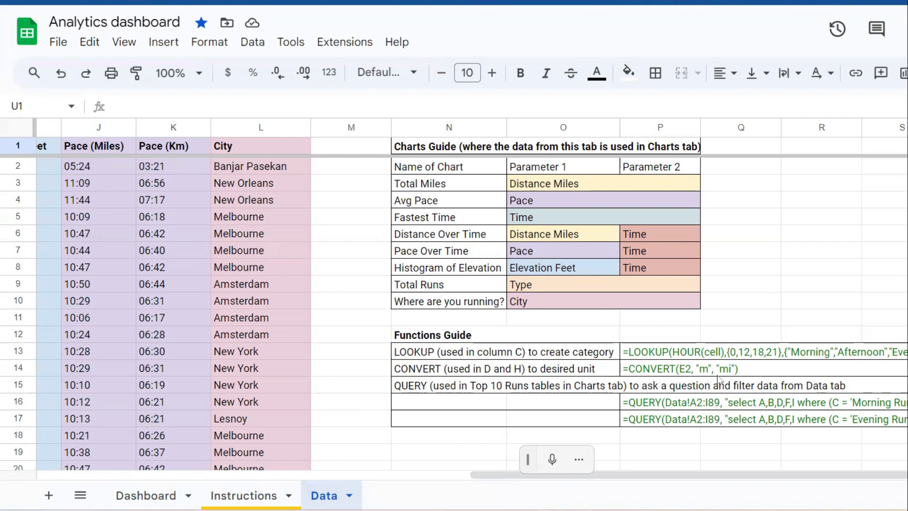
pyautogui.click(661, 409)
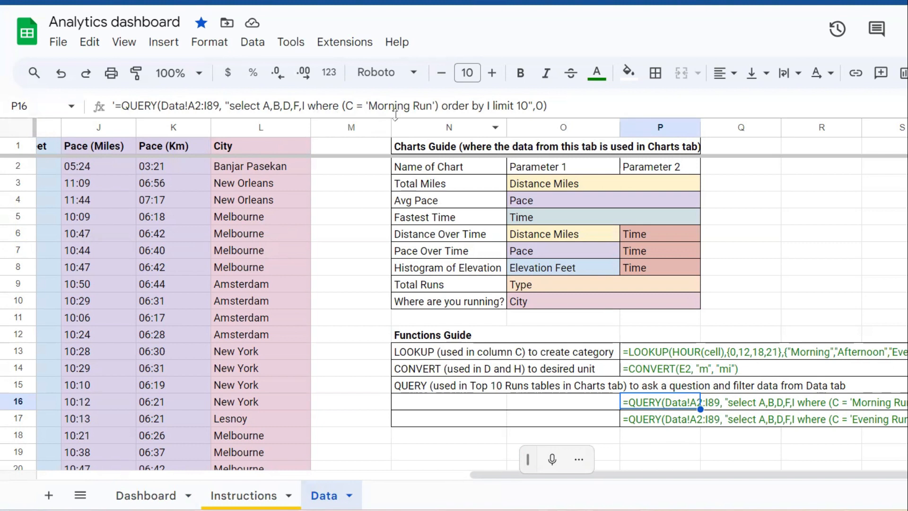
pyautogui.click(676, 419)
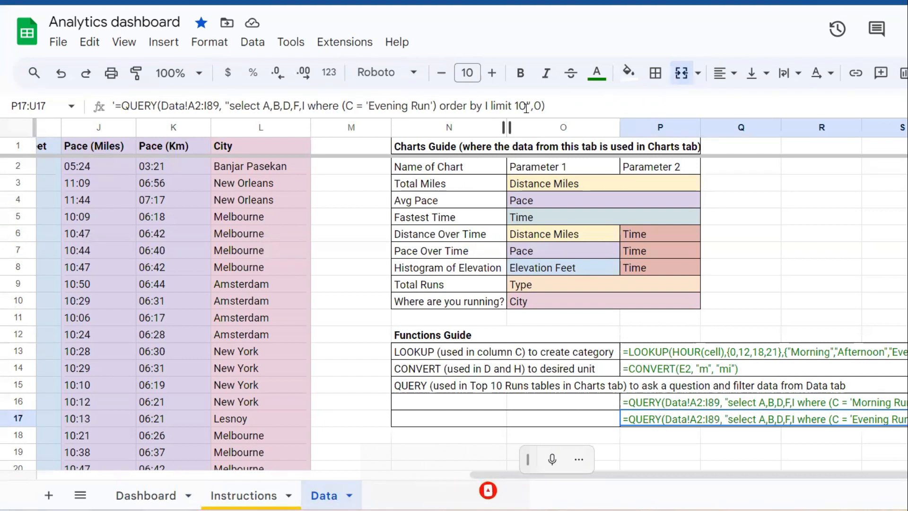
# Add a new slicer to the Dashboard sheet in addition to the existing Dates and Running Time slicers.
pyautogui.click(161, 501)
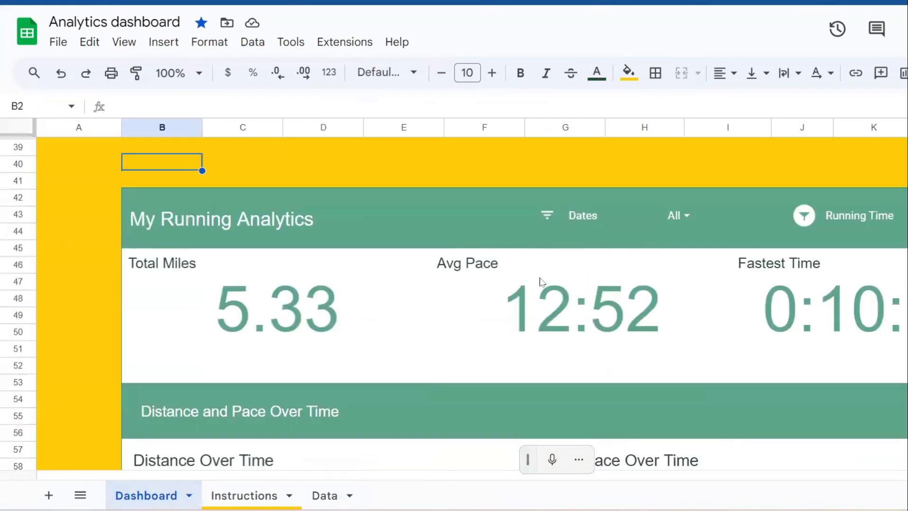
pyautogui.click(461, 240)
pyautogui.click(655, 222)
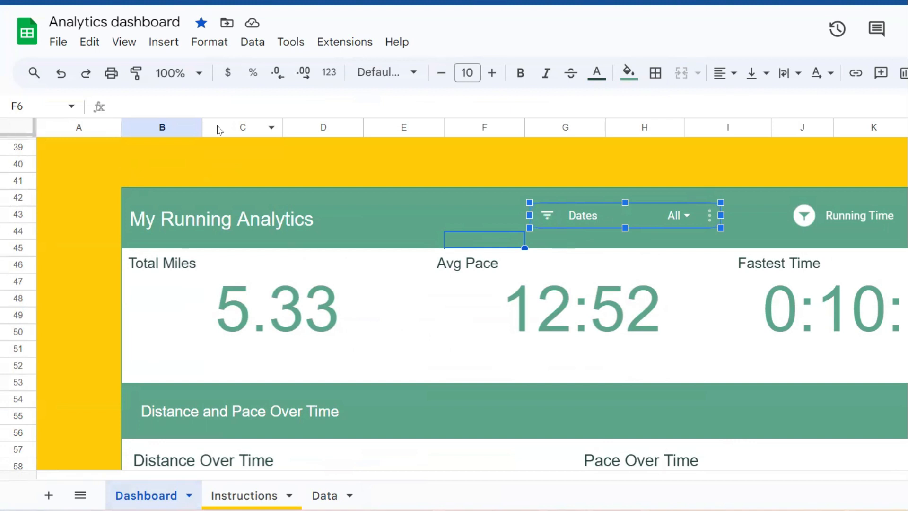
pyautogui.click(153, 43)
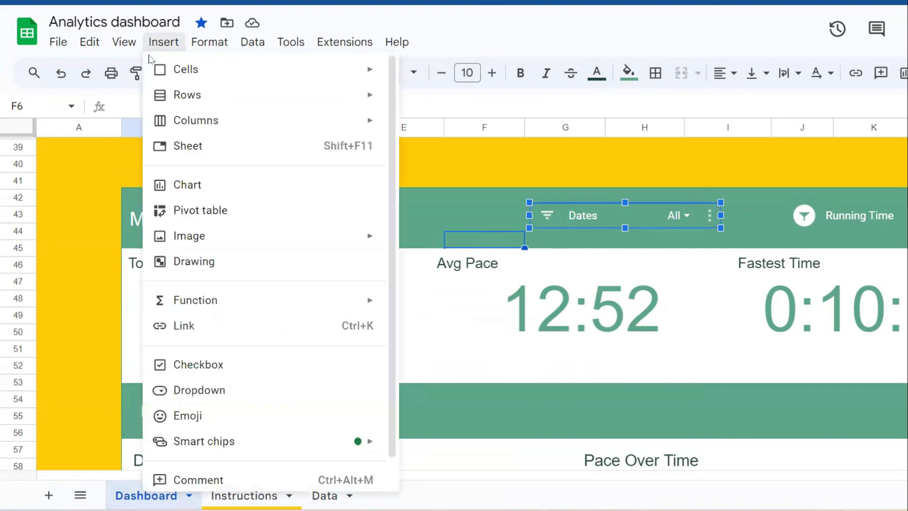
pyautogui.scroll(-1, 268, 258)
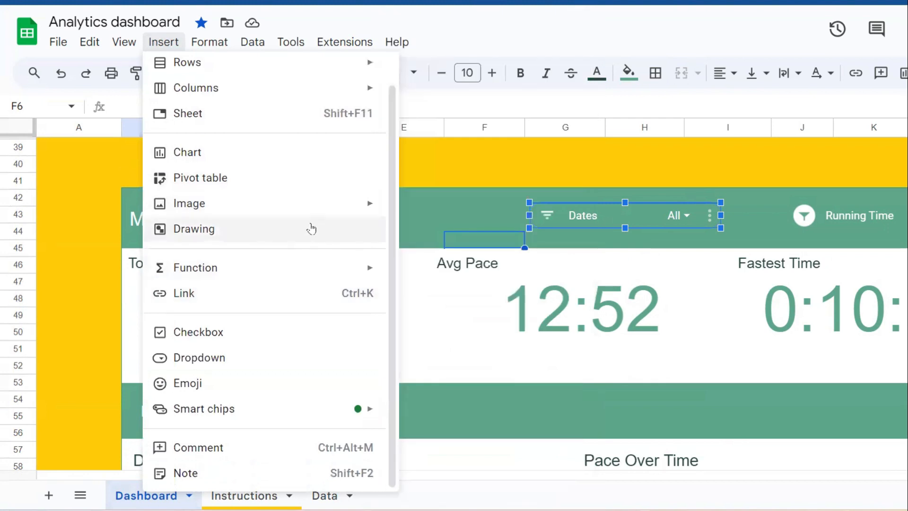
pyautogui.click(209, 42)
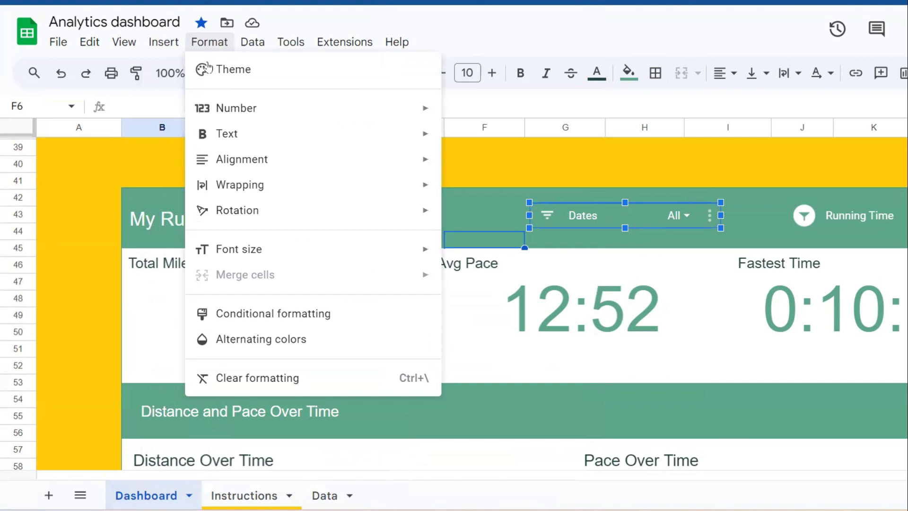
pyautogui.press('Right')
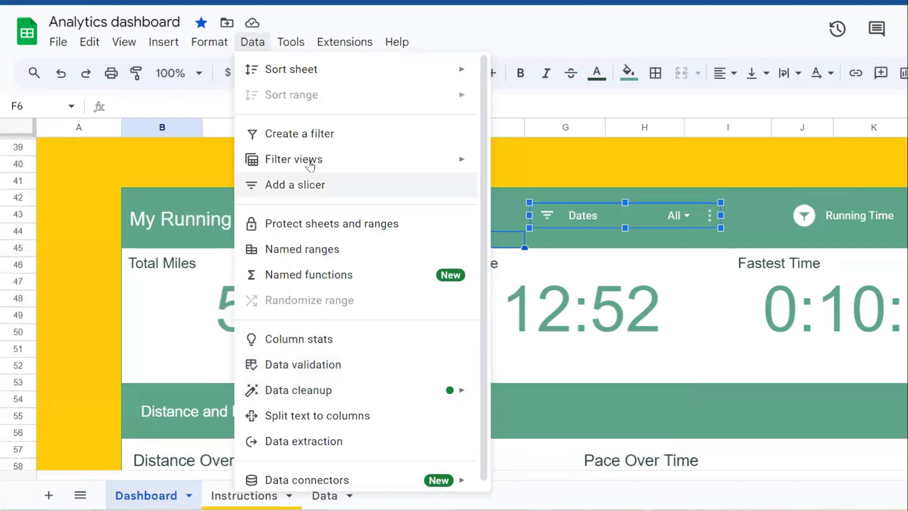
pyautogui.moveTo(319, 165)
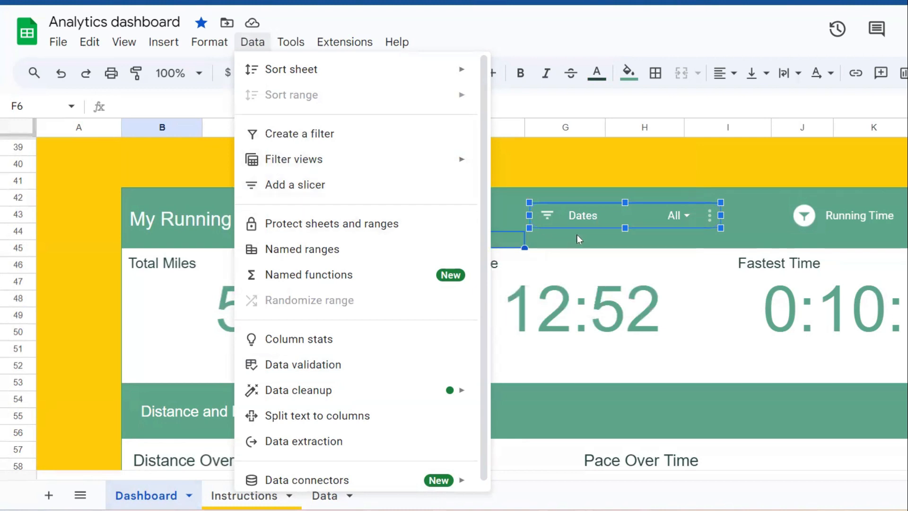
pyautogui.click(290, 191)
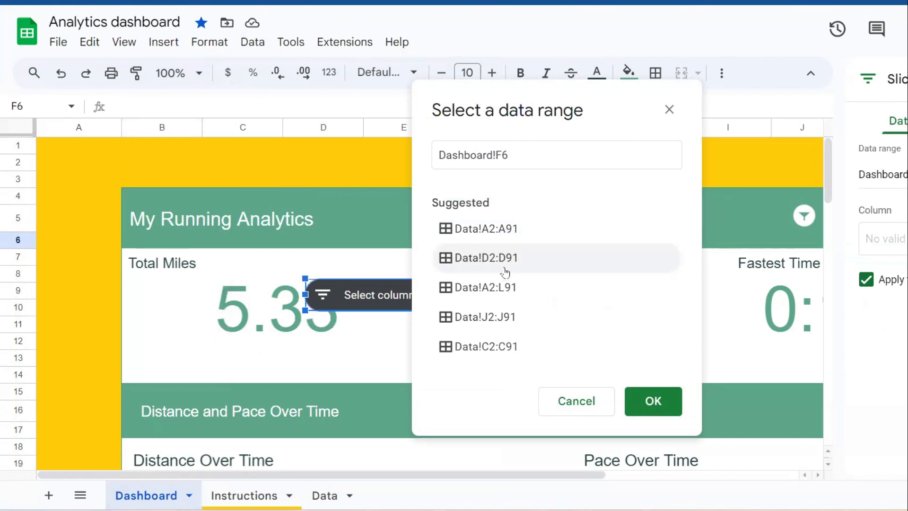
# Try to set the new slicer's data range to the entire Distance Km column, Data!F:F.
pyautogui.click(316, 497)
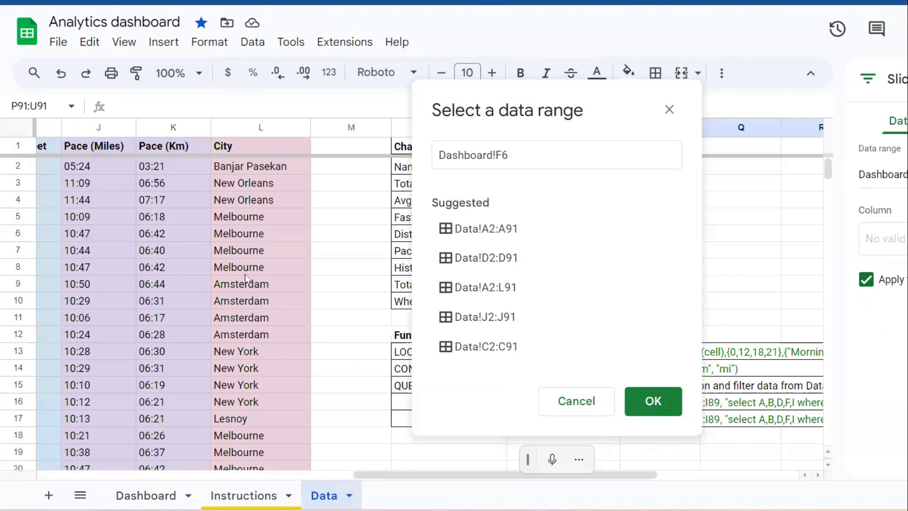
pyautogui.moveTo(655, 474); pyautogui.dragTo(334, 403)
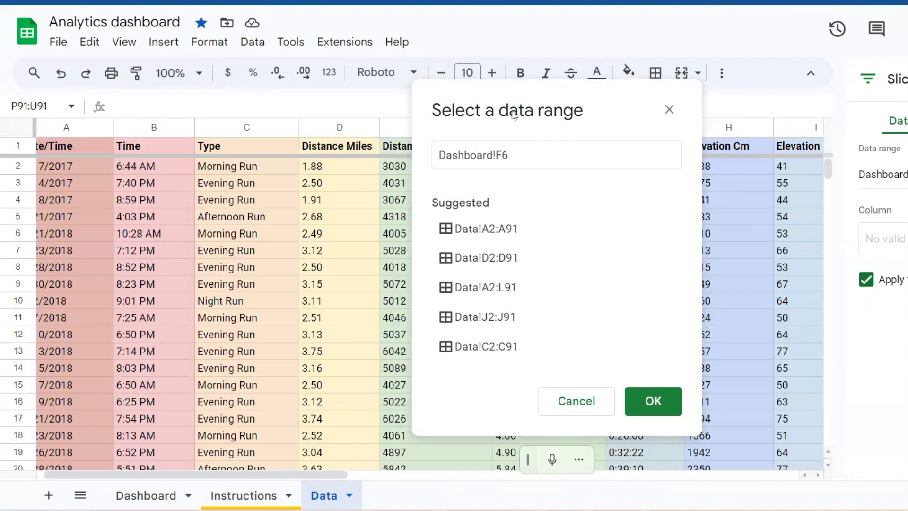
pyautogui.moveTo(533, 95); pyautogui.dragTo(669, 98)
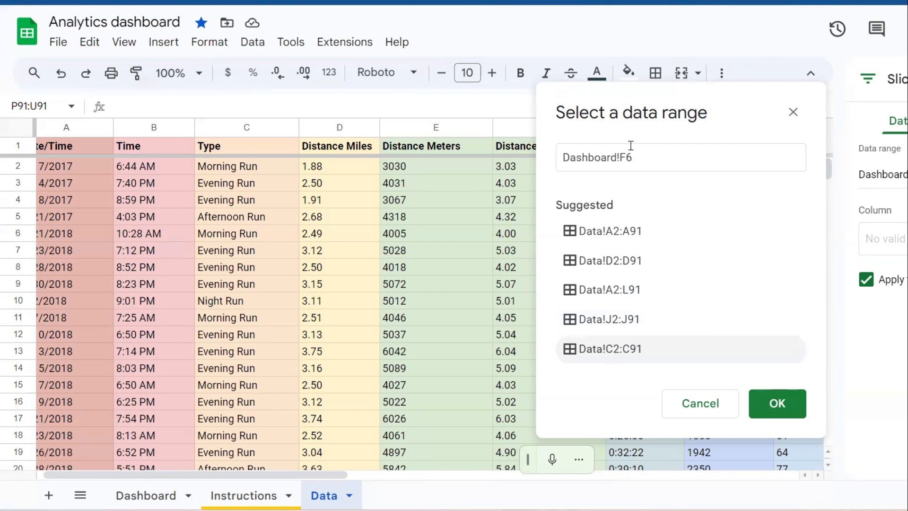
pyautogui.moveTo(643, 97); pyautogui.dragTo(752, 99)
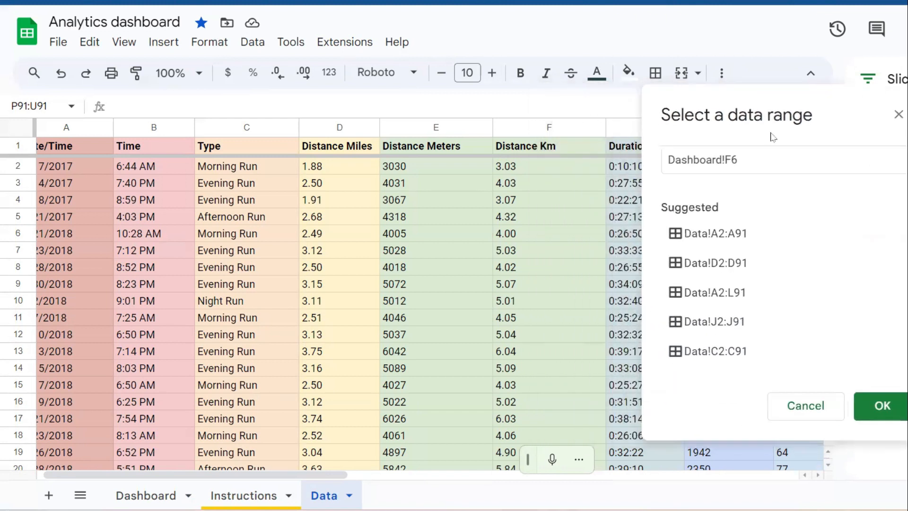
pyautogui.click(699, 151)
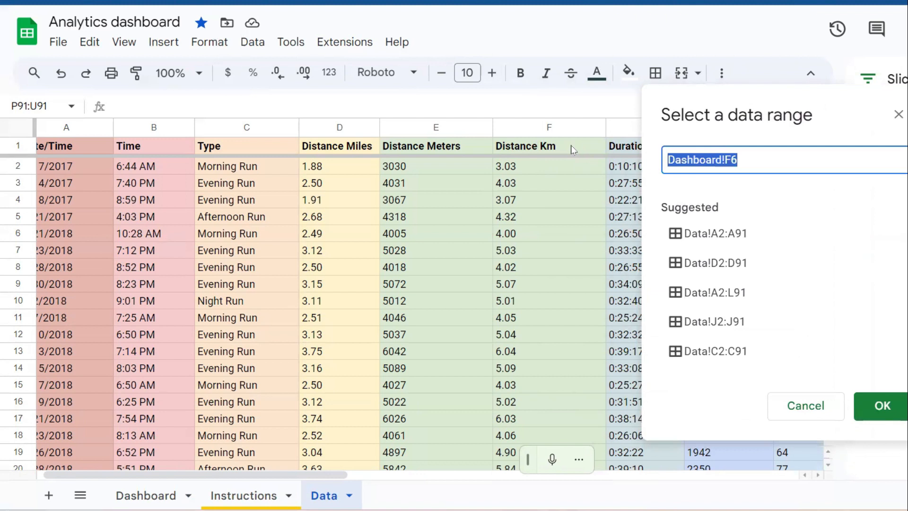
pyautogui.press('BackSpace')
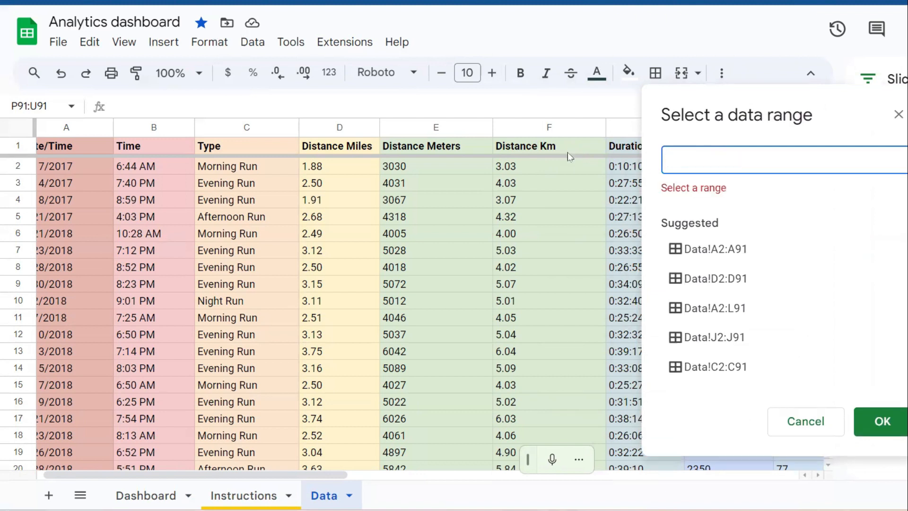
pyautogui.click(550, 124)
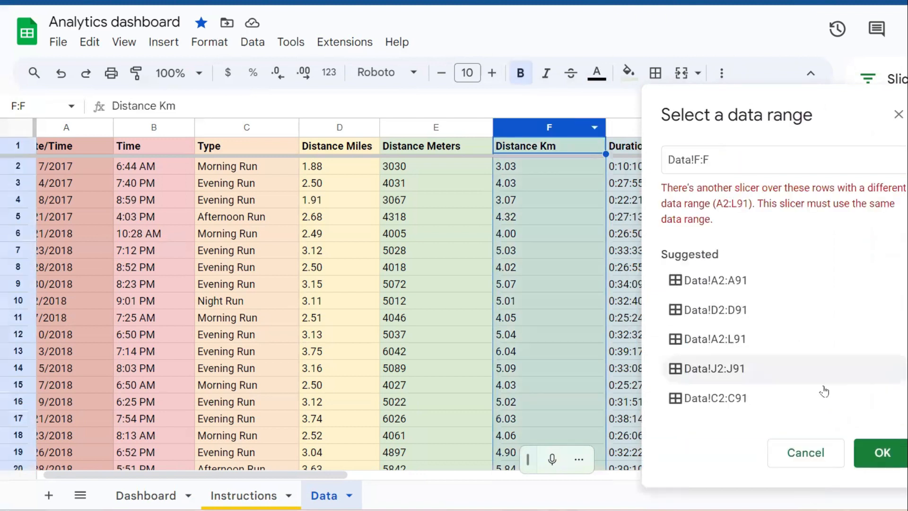
# Try the range Data!F2:F91 for the new slicer, clear it and abandon the range selection.
pyautogui.click(724, 156)
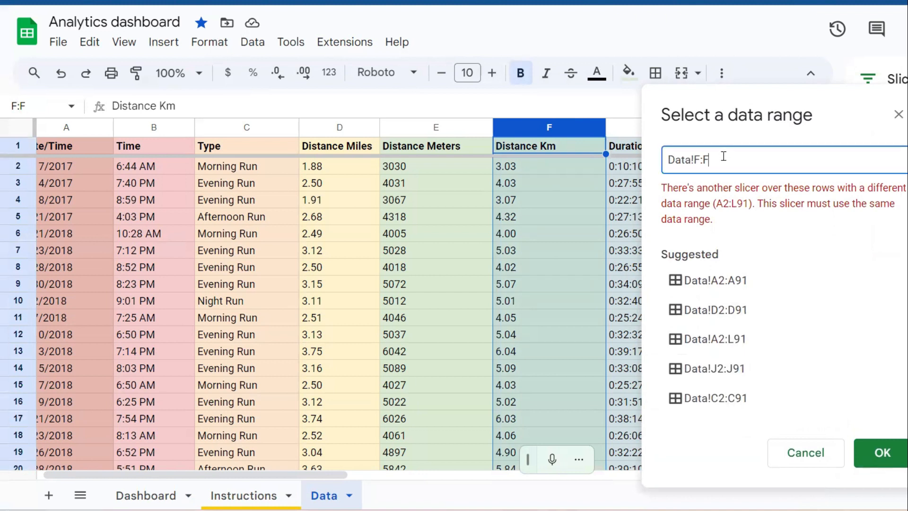
pyautogui.press('BackSpace')
pyautogui.press('BackSpace')
pyautogui.press('BackSpace')
pyautogui.press('BackSpace')
pyautogui.press('BackSpace')
pyautogui.press('BackSpace')
pyautogui.press('BackSpace')
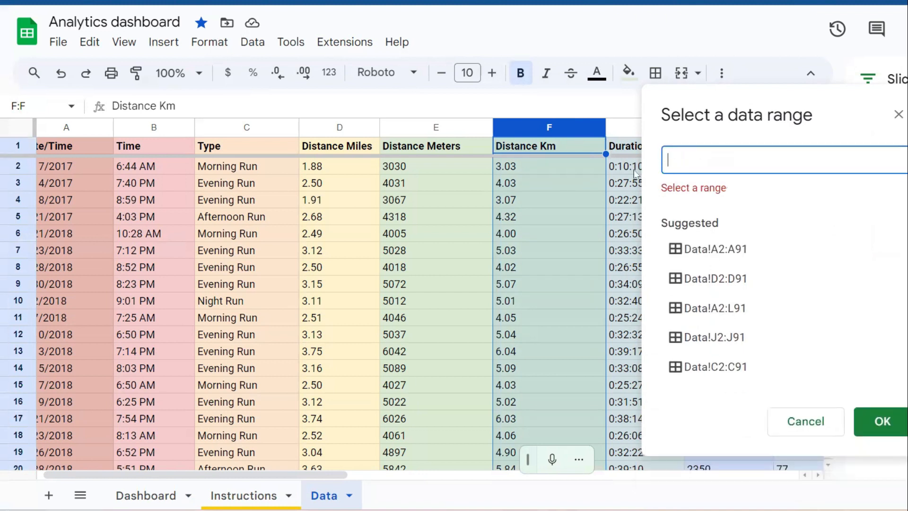
pyautogui.click(572, 170)
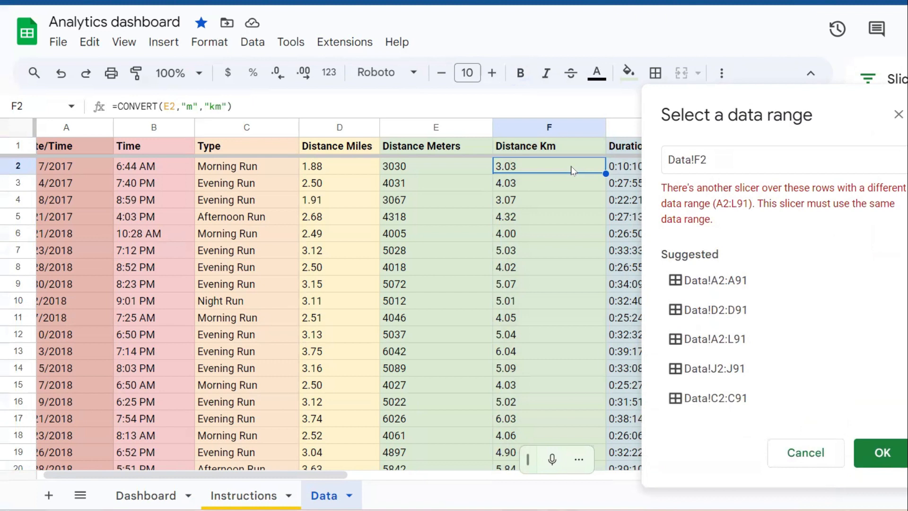
pyautogui.hotkey('ctrl', 'shift', 'Down')
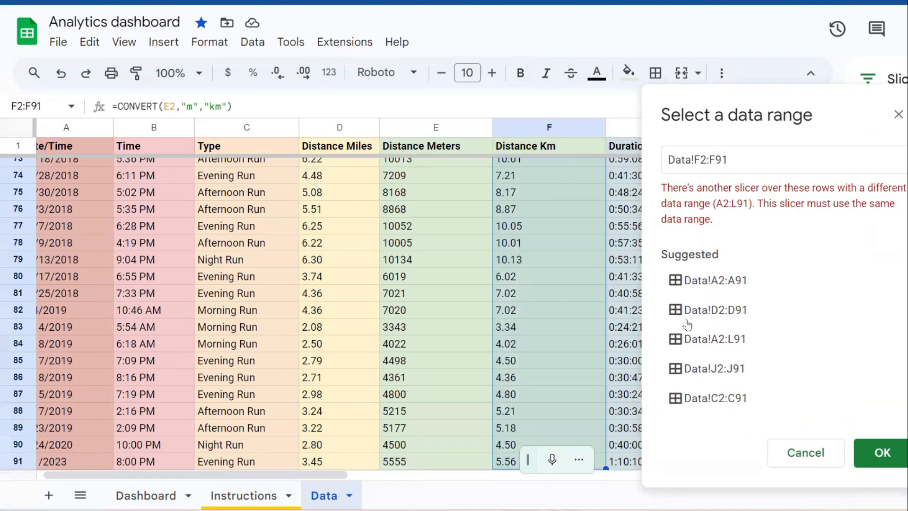
pyautogui.click(882, 455)
pyautogui.click(882, 454)
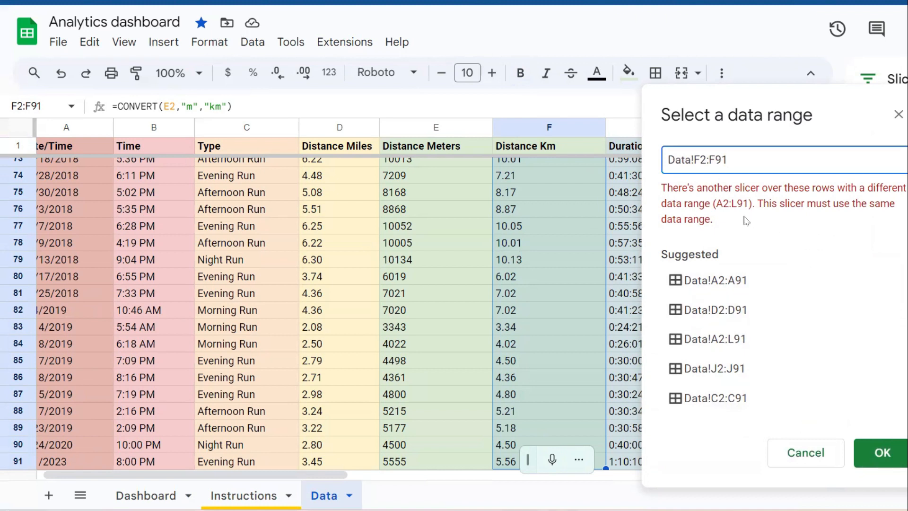
pyautogui.tripleClick(756, 162)
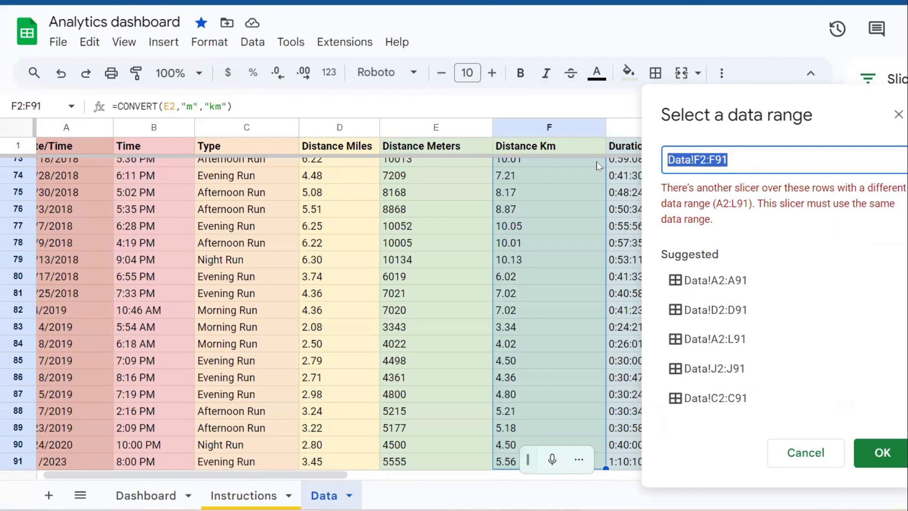
pyautogui.press('BackSpace')
pyautogui.scroll(15, 123, 187)
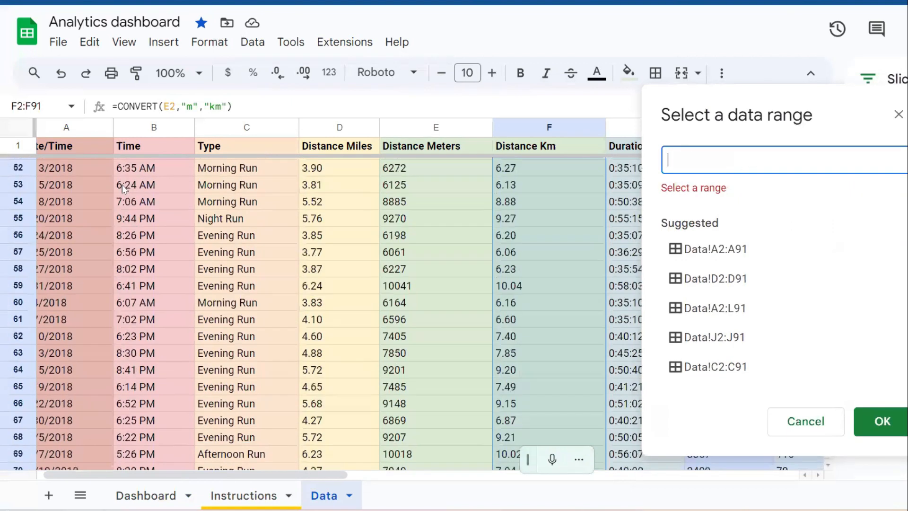
pyautogui.click(675, 239)
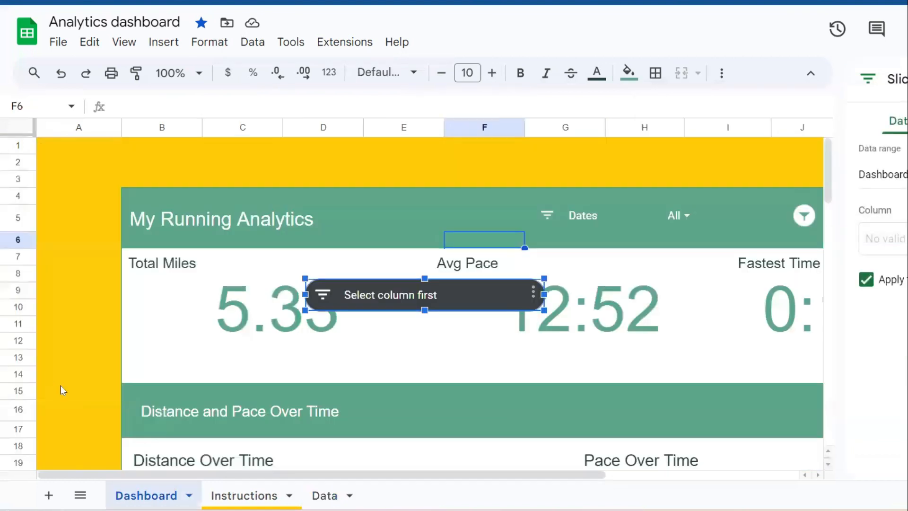
# Inspect the Dates slicer's data range, column and title settings.
pyautogui.click(582, 217)
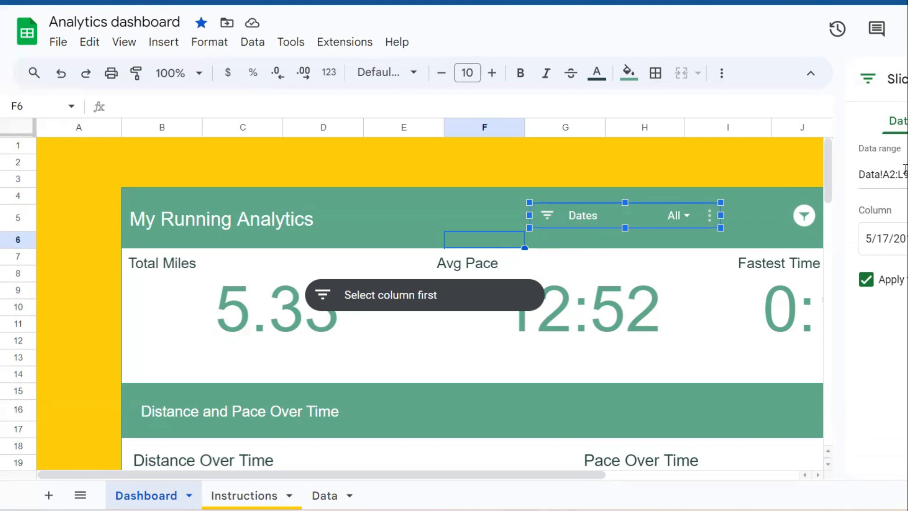
pyautogui.click(907, 121)
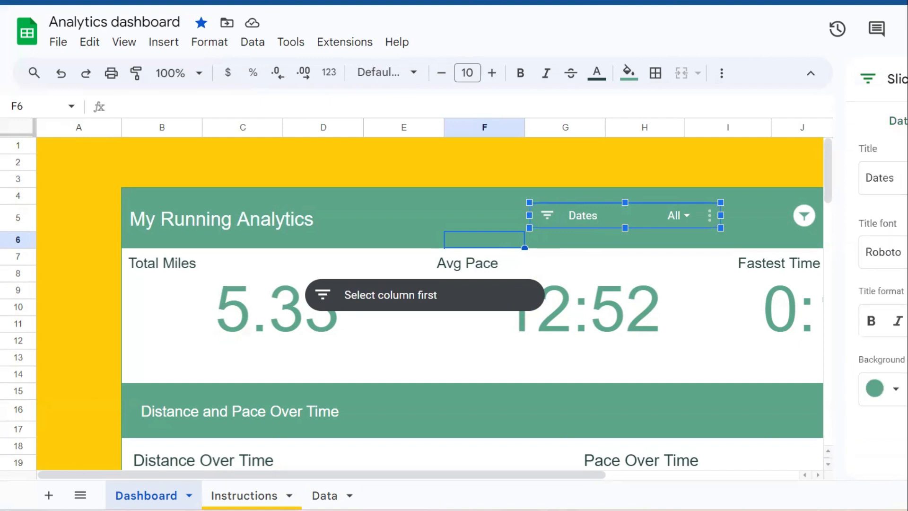
pyautogui.click(900, 178)
pyautogui.click(903, 125)
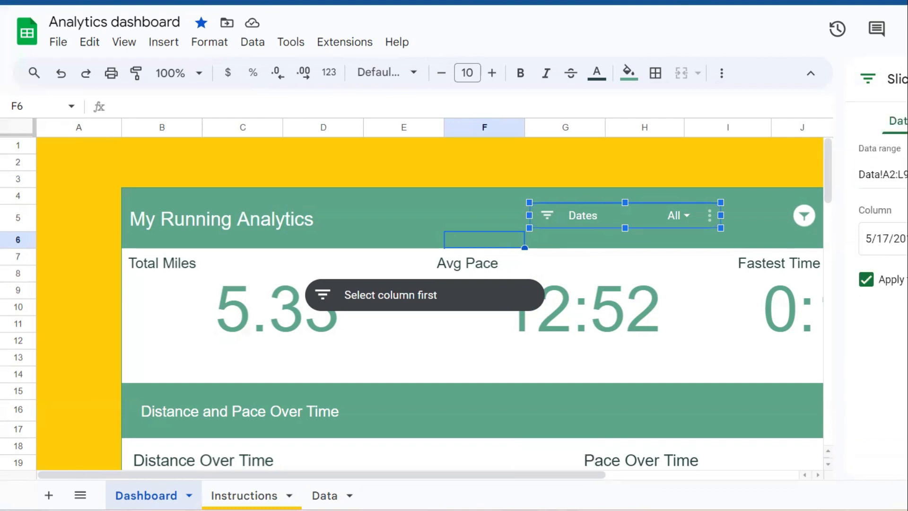
# Switch the Running Time slicer's filter column to the run date column and check its list of filter values.
pyautogui.click(862, 223)
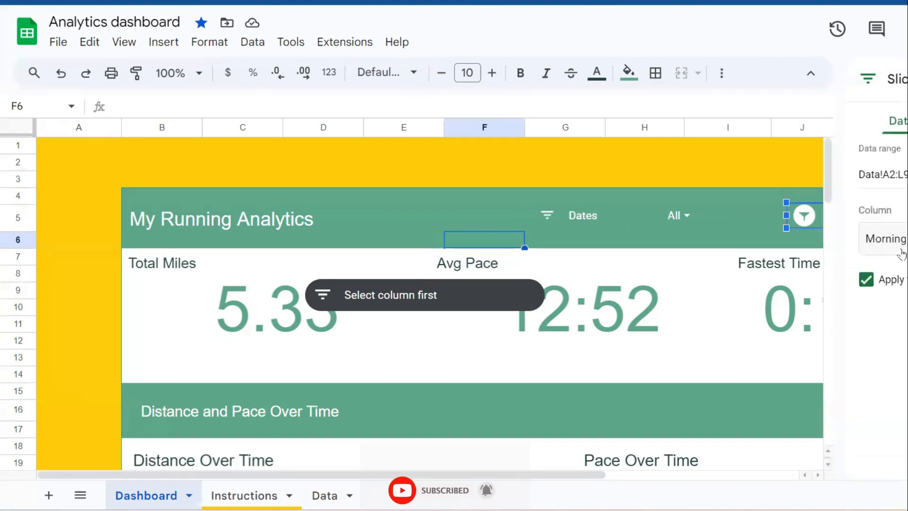
pyautogui.click(894, 239)
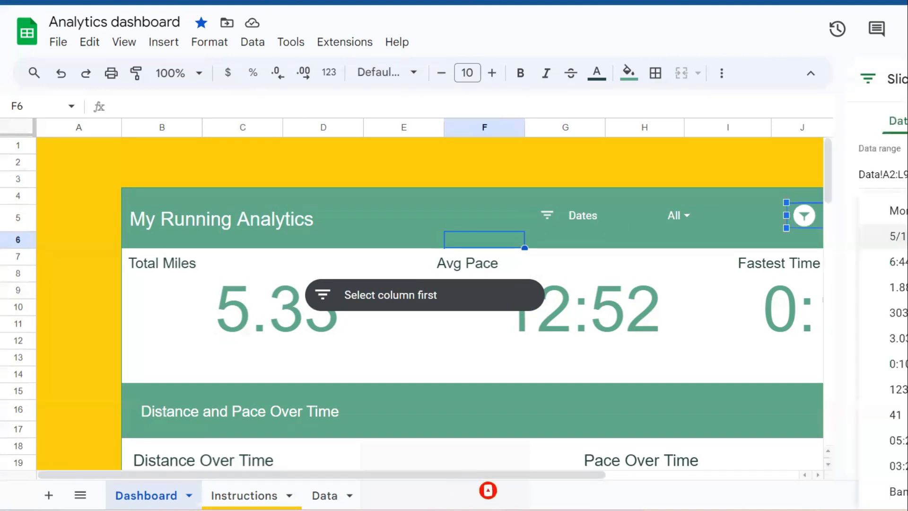
pyautogui.click(894, 238)
pyautogui.click(894, 239)
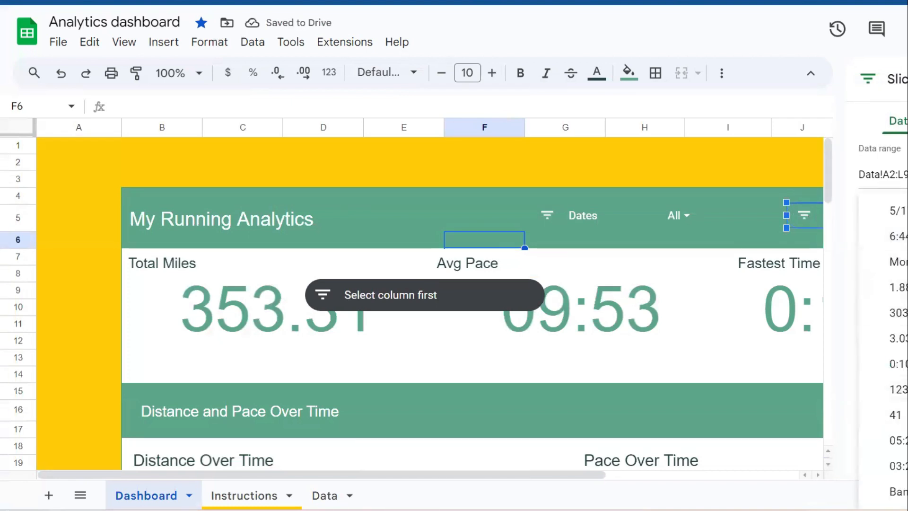
pyautogui.click(907, 121)
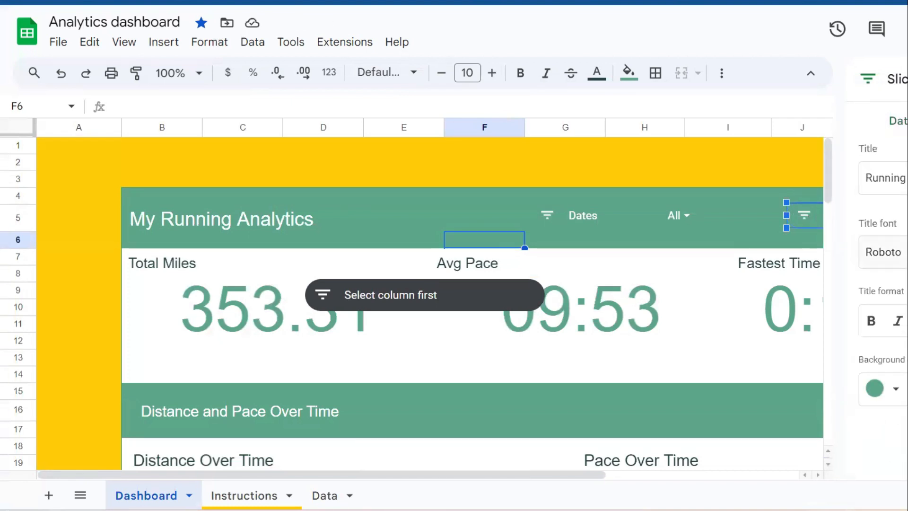
pyautogui.press('Escape')
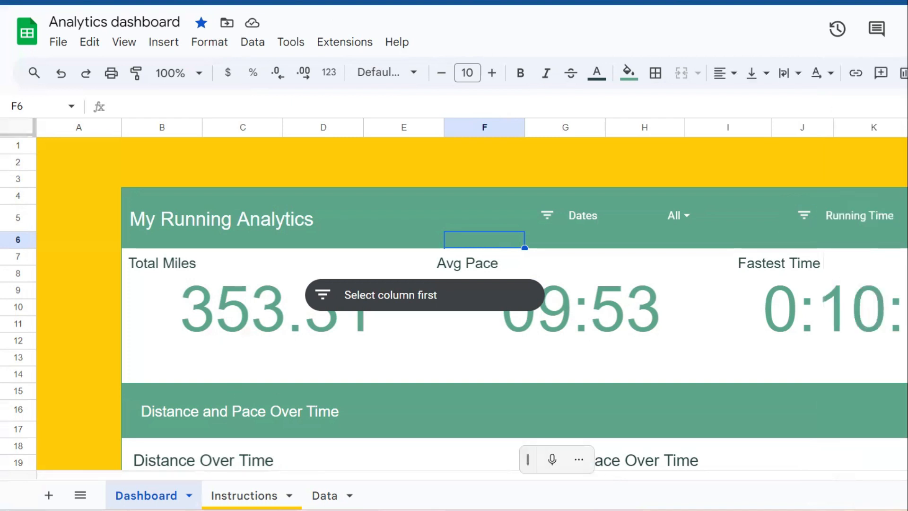
pyautogui.click(907, 215)
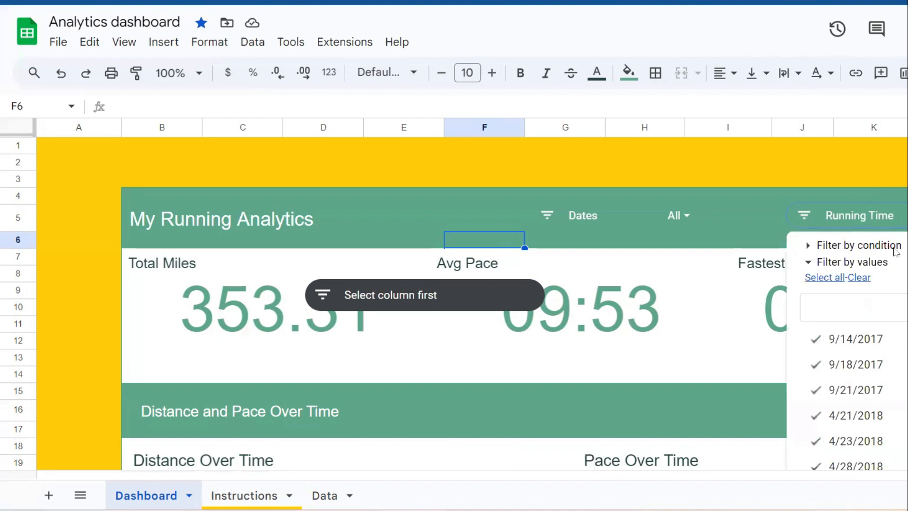
pyautogui.scroll(-10, 851, 349)
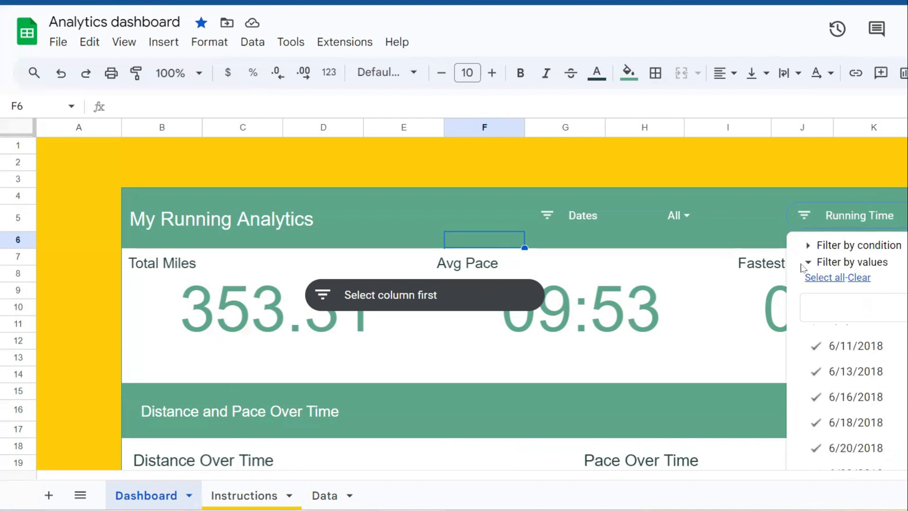
pyautogui.click(749, 240)
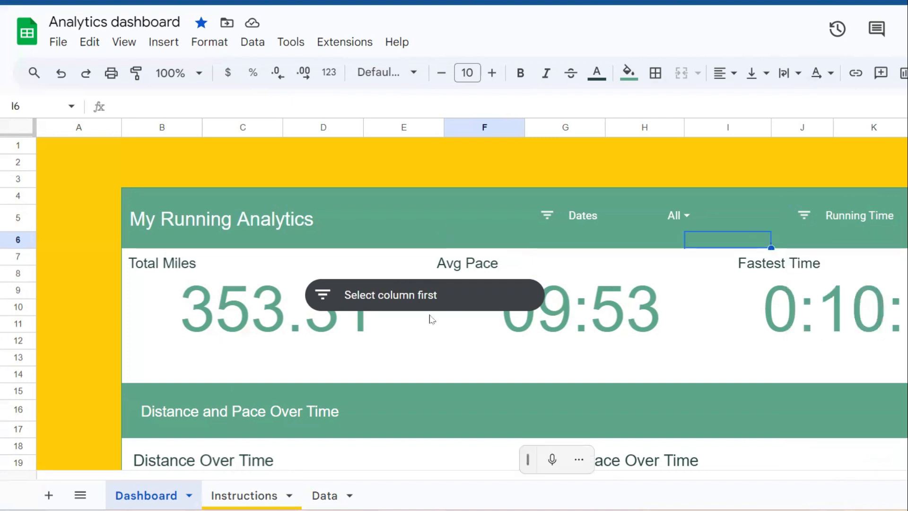
# Move the new unconfigured slicer above the My Running Analytics header, over rows 1 and 2.
pyautogui.click(328, 303)
pyautogui.moveTo(330, 303); pyautogui.dragTo(359, 151)
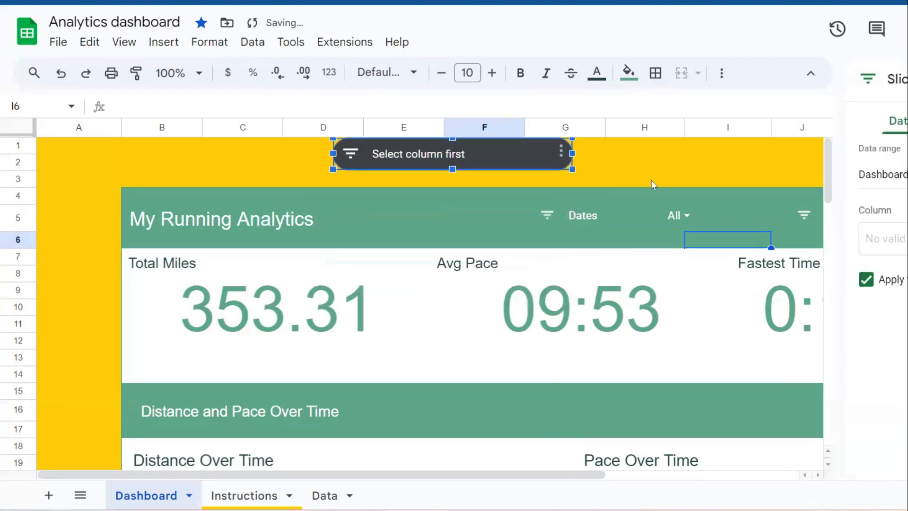
# Delete the unconfigured slicer above the My Running Analytics header.
pyautogui.click(561, 152)
pyautogui.press('Escape')
pyautogui.click(566, 152)
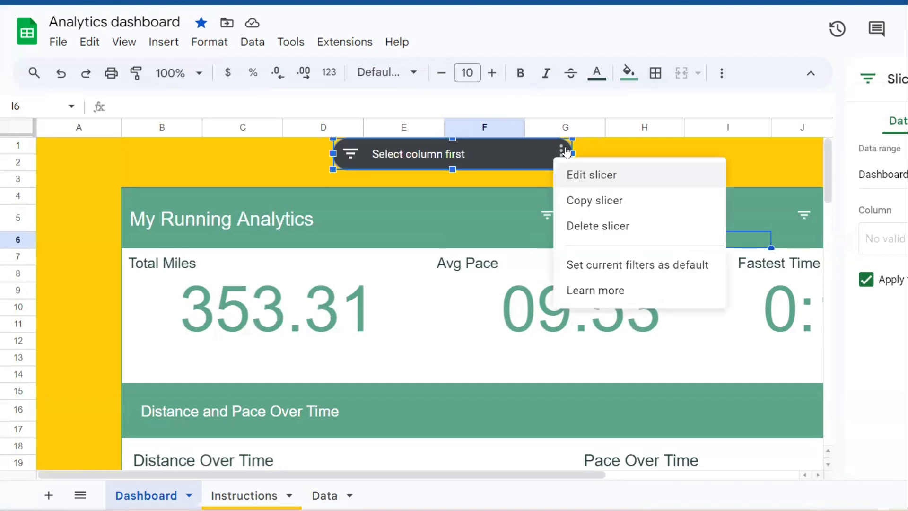
pyautogui.click(572, 227)
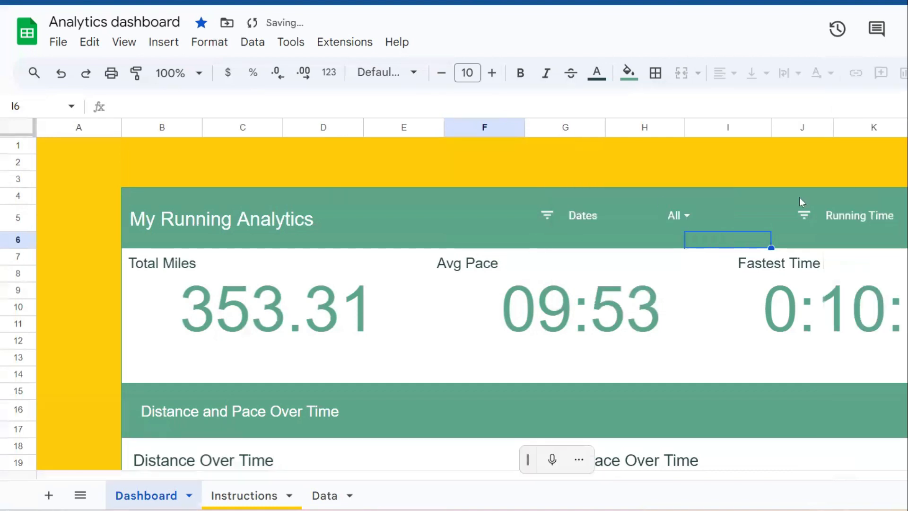
# Open the Total Miles scorecard for editing and try the suggested Count of City area chart as its chart type.
pyautogui.click(229, 320)
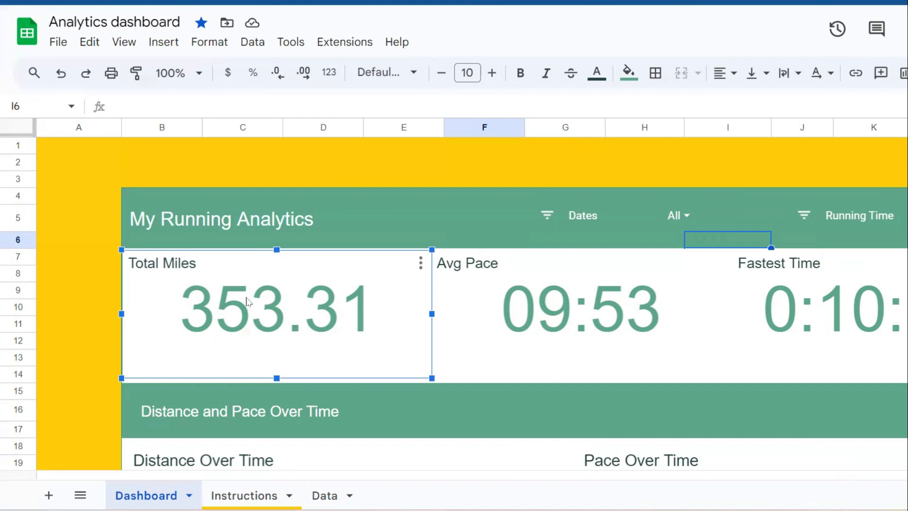
pyautogui.doubleClick(246, 301)
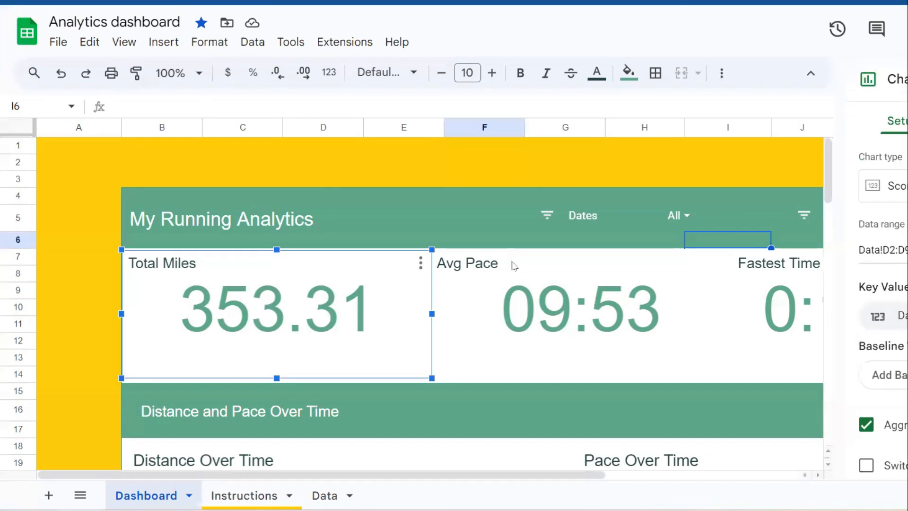
pyautogui.click(420, 265)
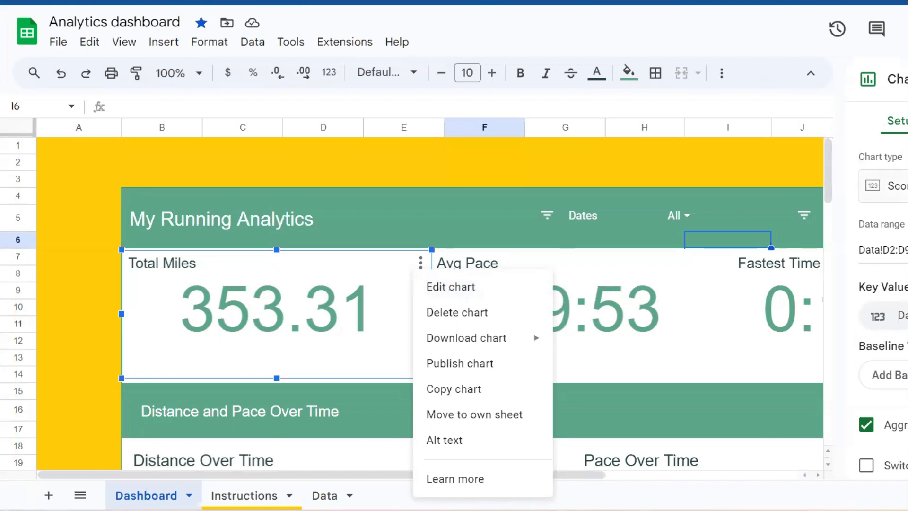
pyautogui.click(890, 186)
pyautogui.press('Escape')
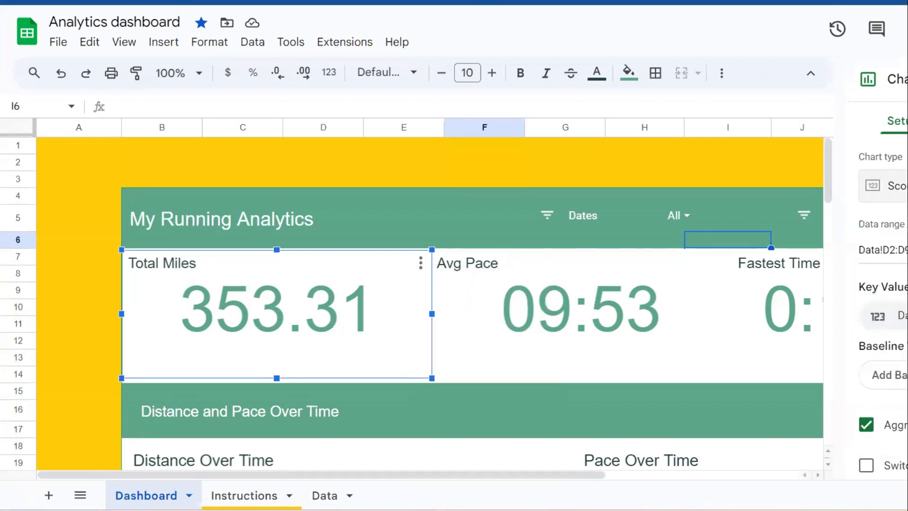
pyautogui.click(891, 186)
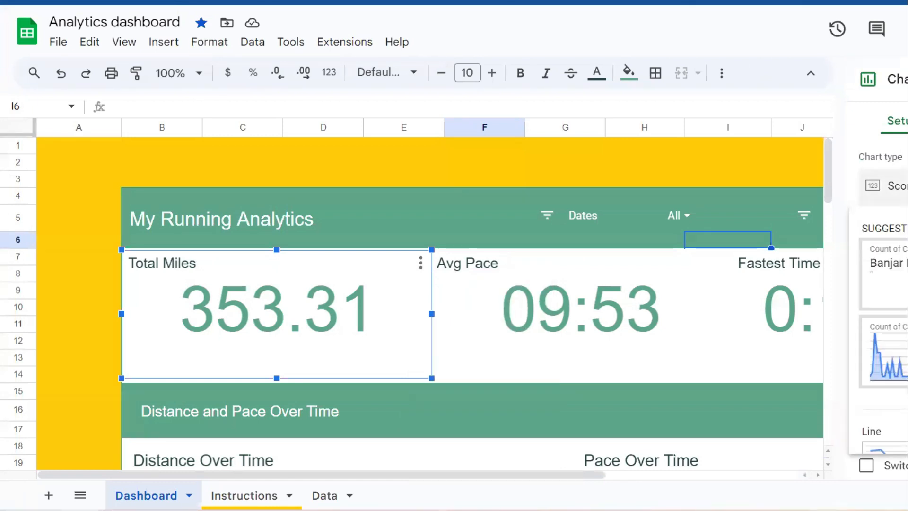
pyautogui.click(900, 364)
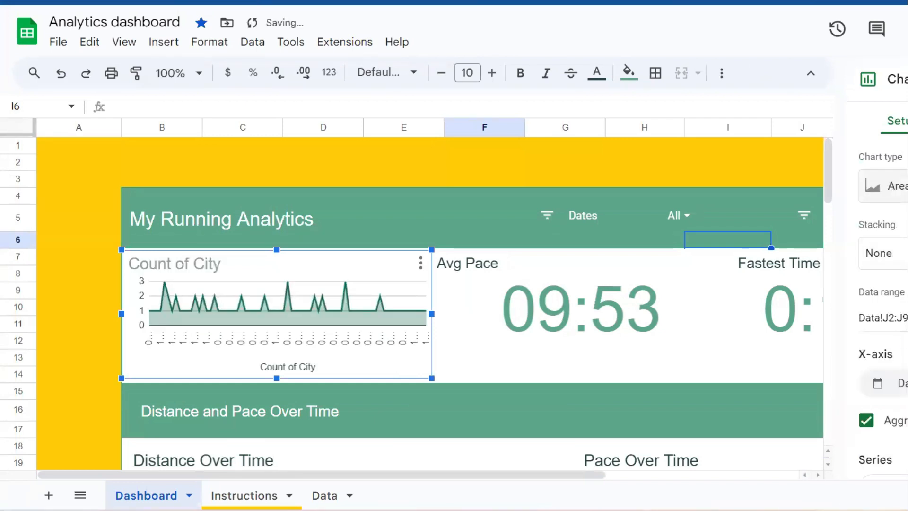
# Try switching the Count of City area chart back to a scorecard and undo the chart type changes to Total Miles.
pyautogui.click(894, 186)
pyautogui.click(883, 355)
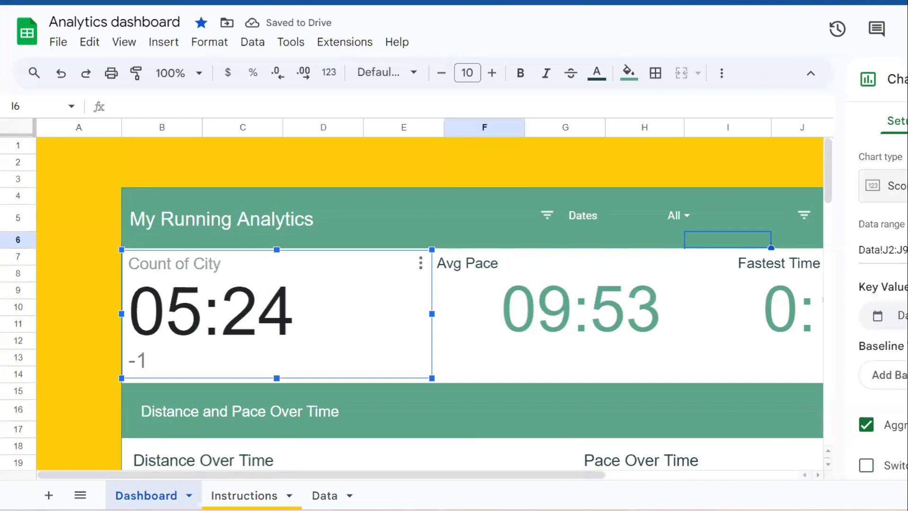
pyautogui.click(894, 186)
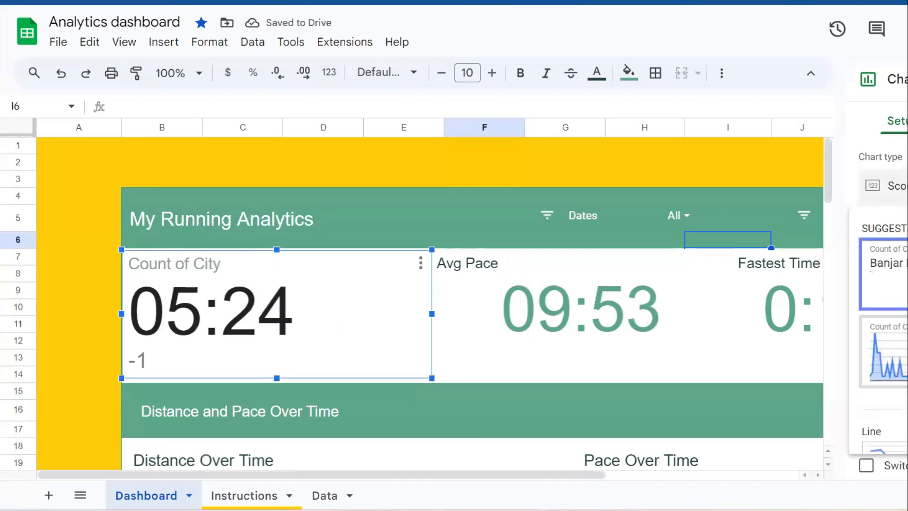
pyautogui.press('Escape')
pyautogui.press('Delete')
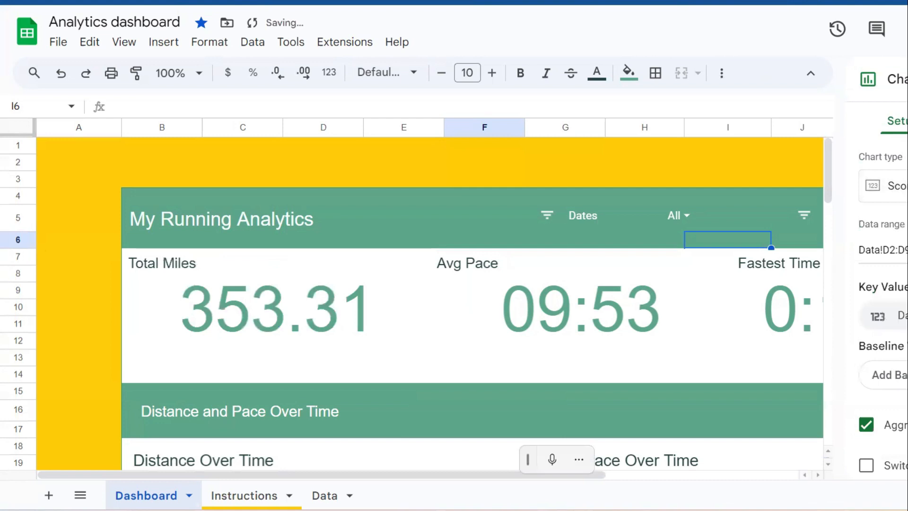
# Try a different aggregation for the Total Miles key value, open its data range and reload the spreadsheet.
pyautogui.click(311, 340)
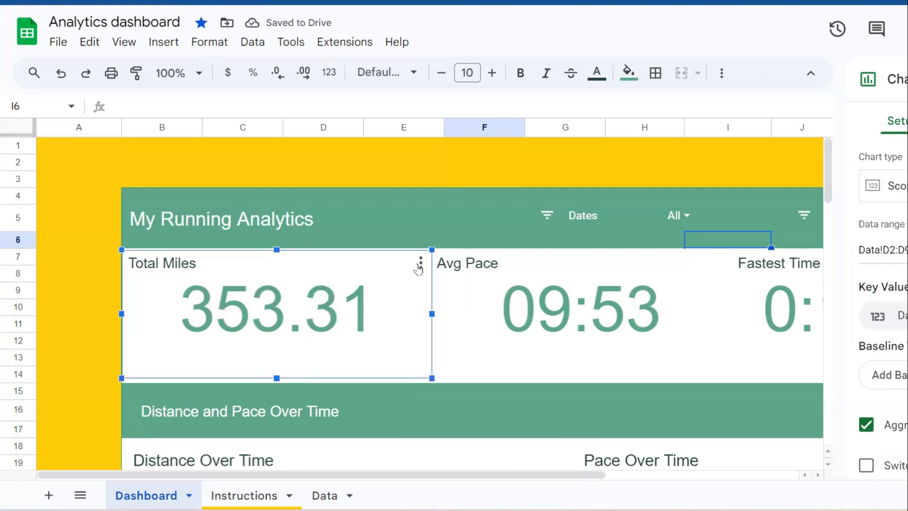
pyautogui.click(420, 264)
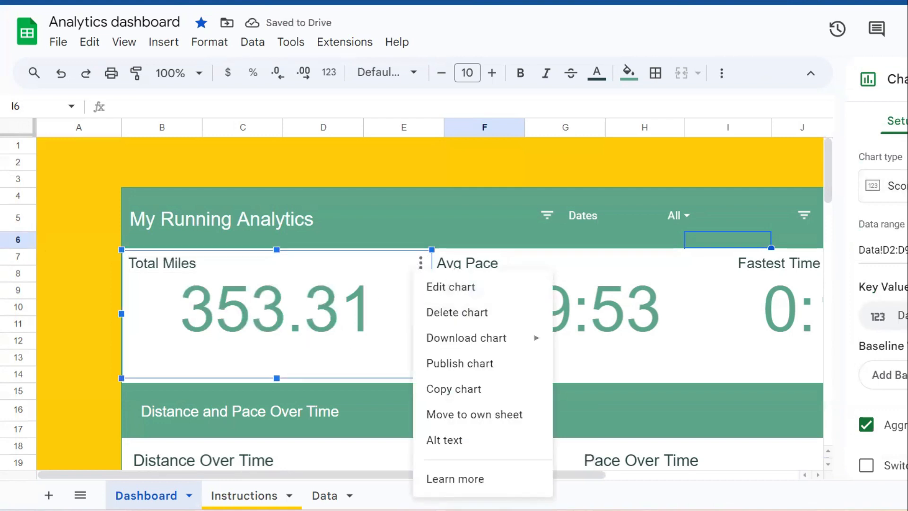
pyautogui.press('Escape')
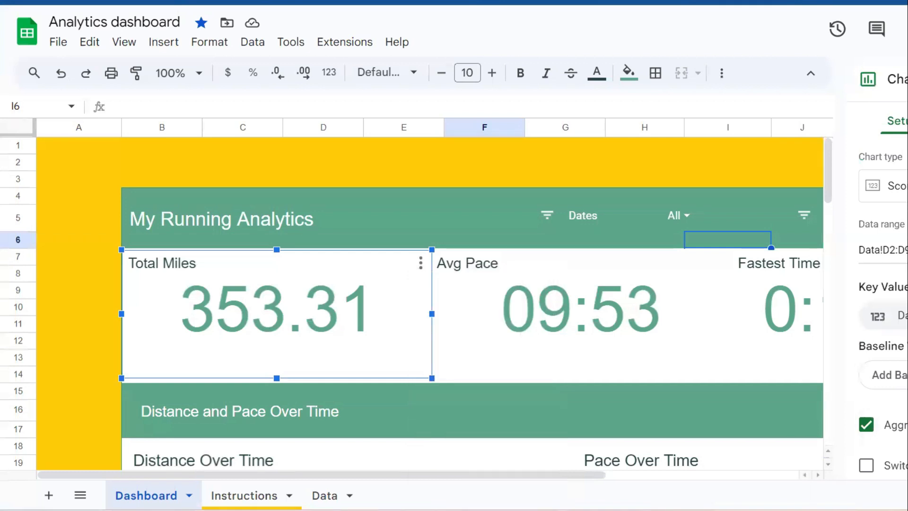
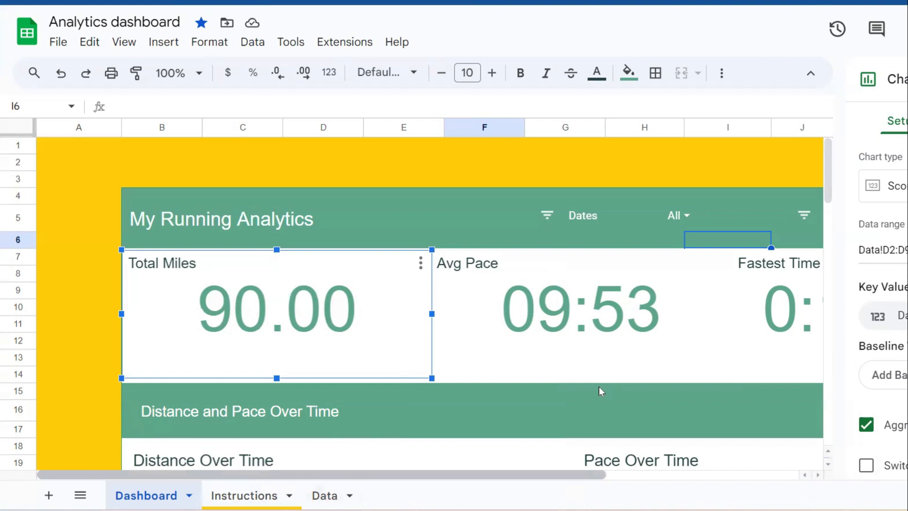
pyautogui.click(883, 250)
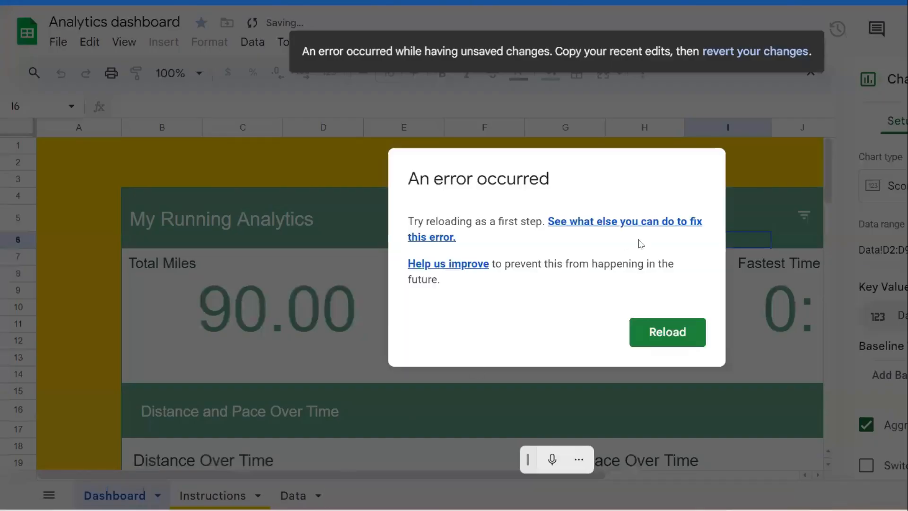
pyautogui.click(677, 334)
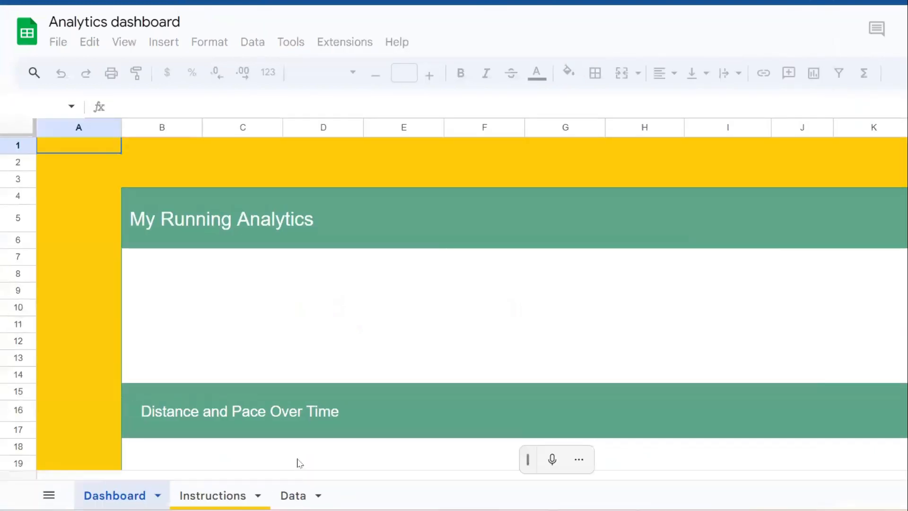
# Examine the run records on the Data sheet down to the last entry in row 91.
pyautogui.click(294, 496)
pyautogui.scroll(-20, 322, 353)
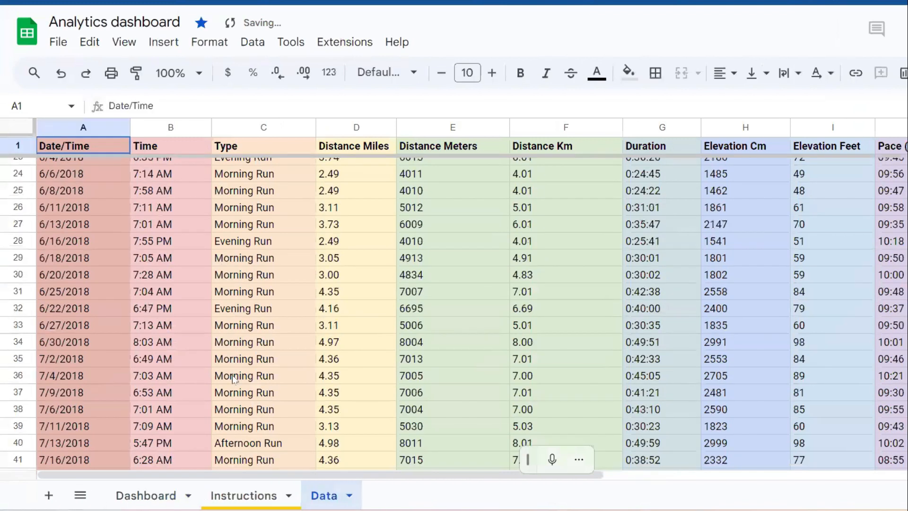
pyautogui.scroll(-10, 322, 352)
pyautogui.scroll(1, 322, 353)
pyautogui.scroll(3, 322, 355)
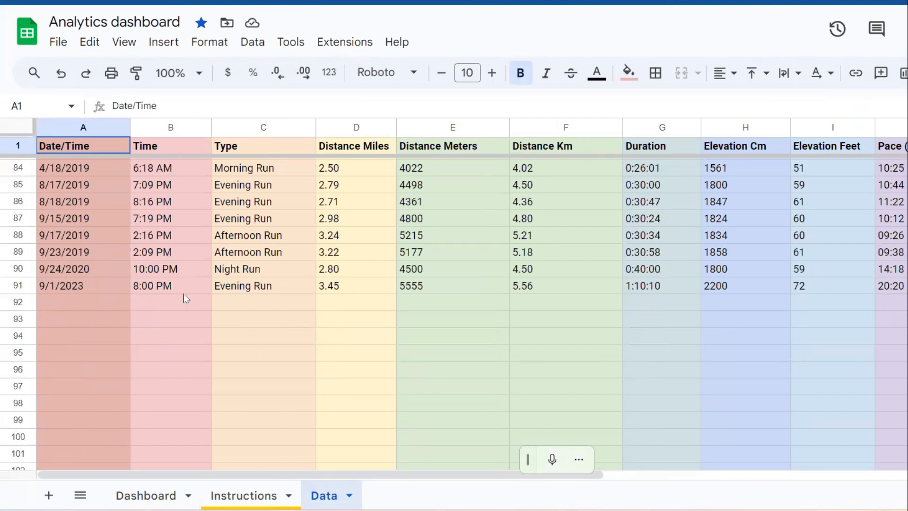
pyautogui.click(82, 291)
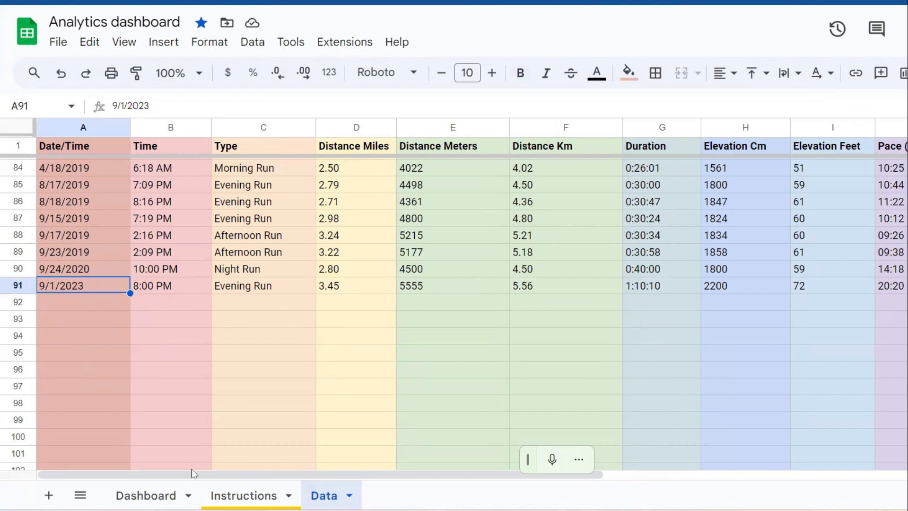
# Reopen the Total Miles scorecard on the Dashboard sheet for editing and aggregate its key value as the total of the miles.
pyautogui.click(165, 496)
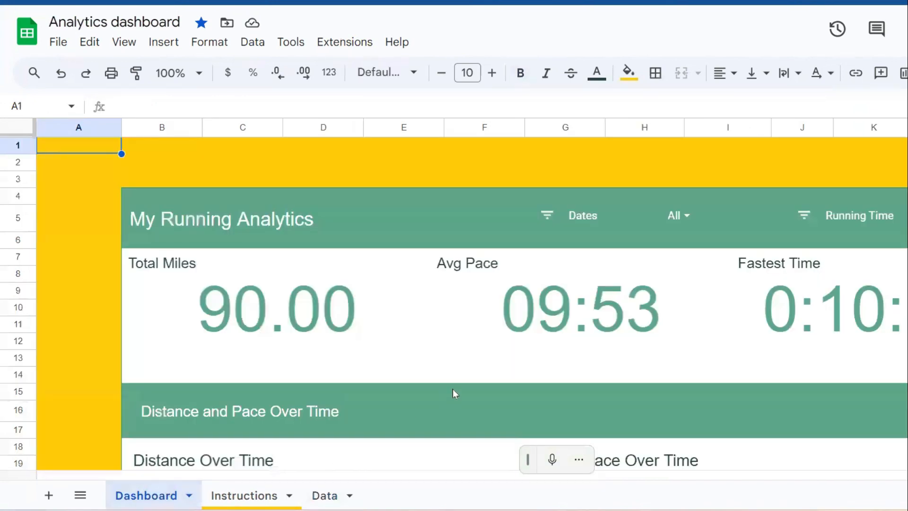
pyautogui.scroll(-5, 453, 389)
pyautogui.scroll(2, 453, 393)
pyautogui.scroll(3, 16, 324)
pyautogui.click(288, 323)
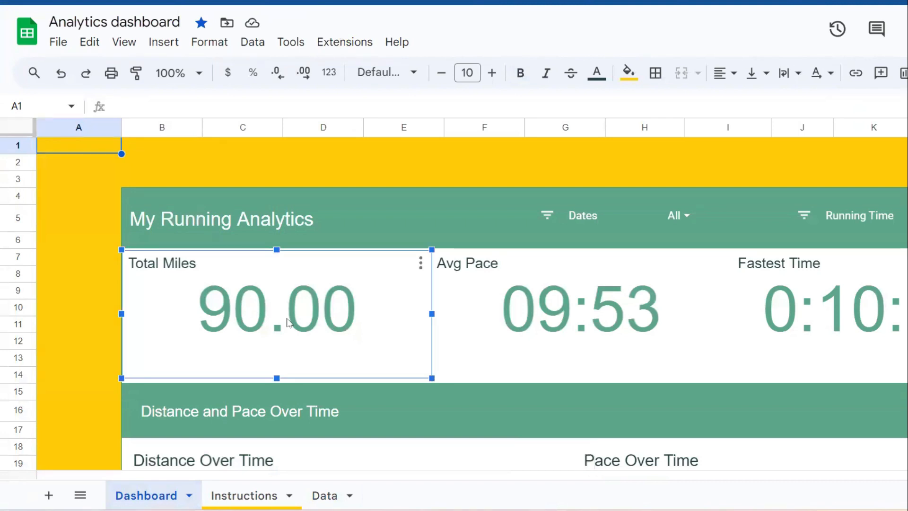
pyautogui.doubleClick(288, 323)
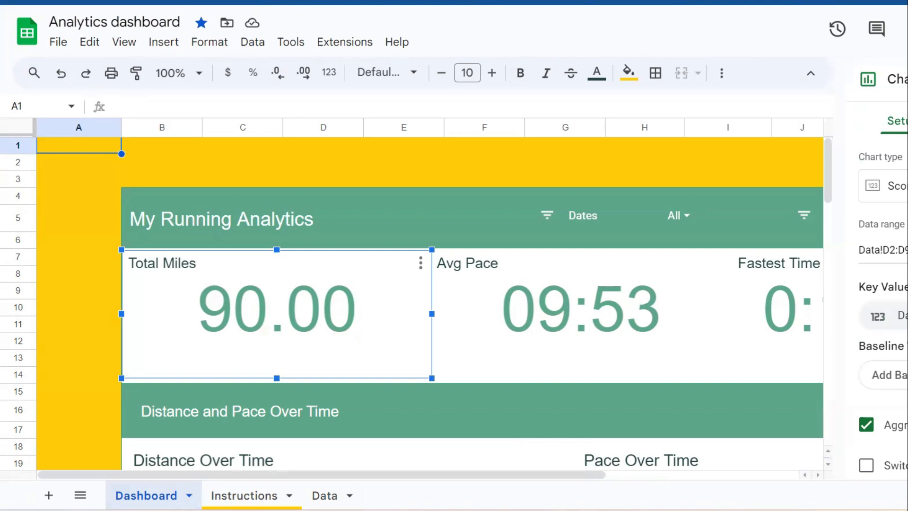
pyautogui.scroll(-1, 882, 302)
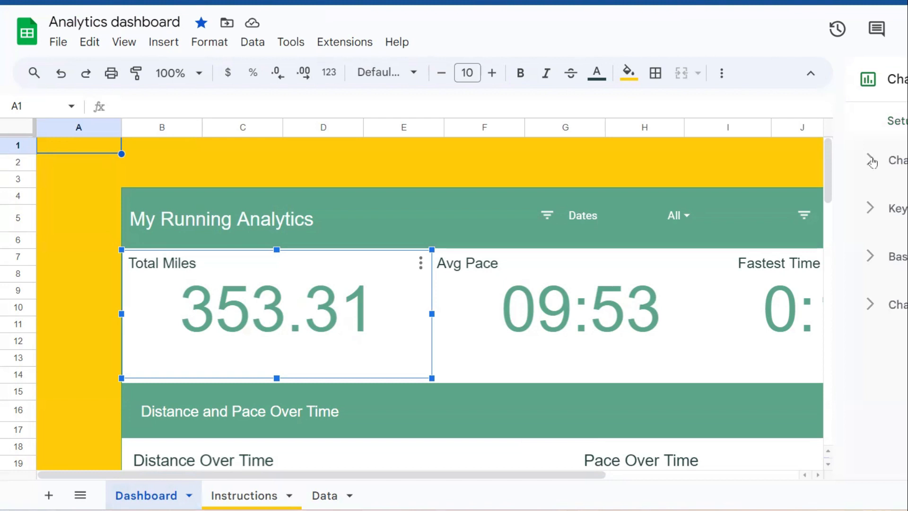
# Examine the Total Miles scorecard's chart style, key value and baseline value formatting options.
pyautogui.click(871, 162)
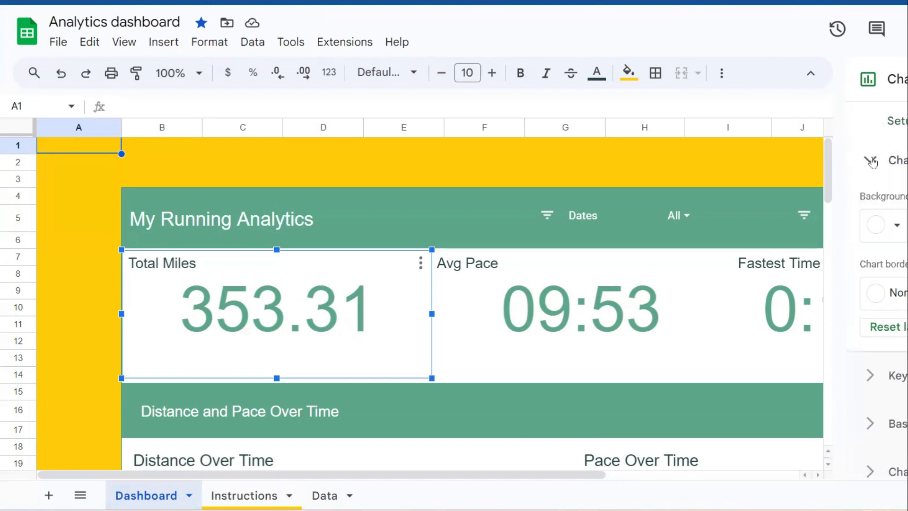
pyautogui.click(873, 162)
pyautogui.click(875, 208)
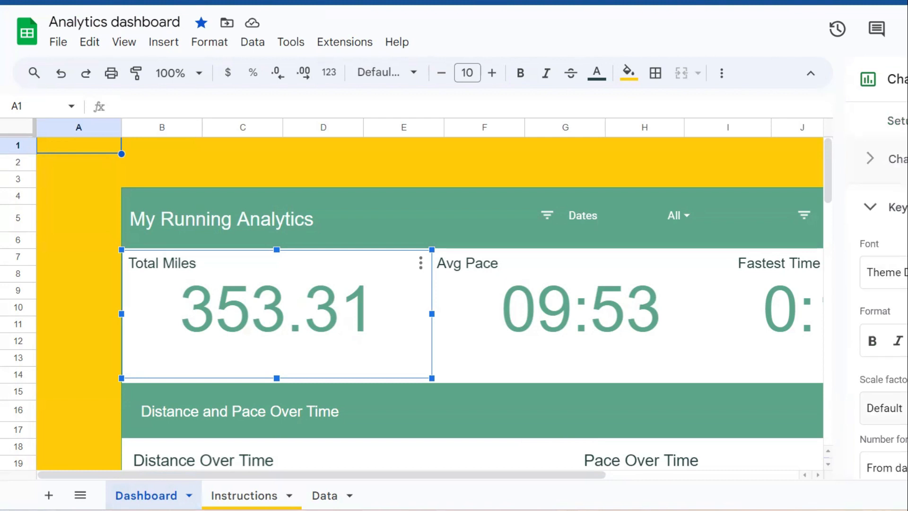
pyautogui.scroll(-3, 906, 356)
pyautogui.scroll(1, 898, 356)
pyautogui.click(873, 461)
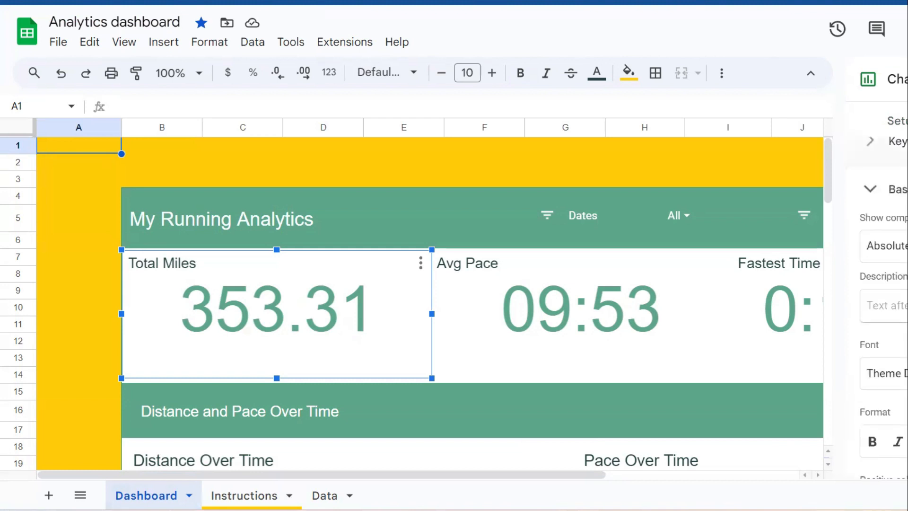
pyautogui.scroll(-3, 883, 307)
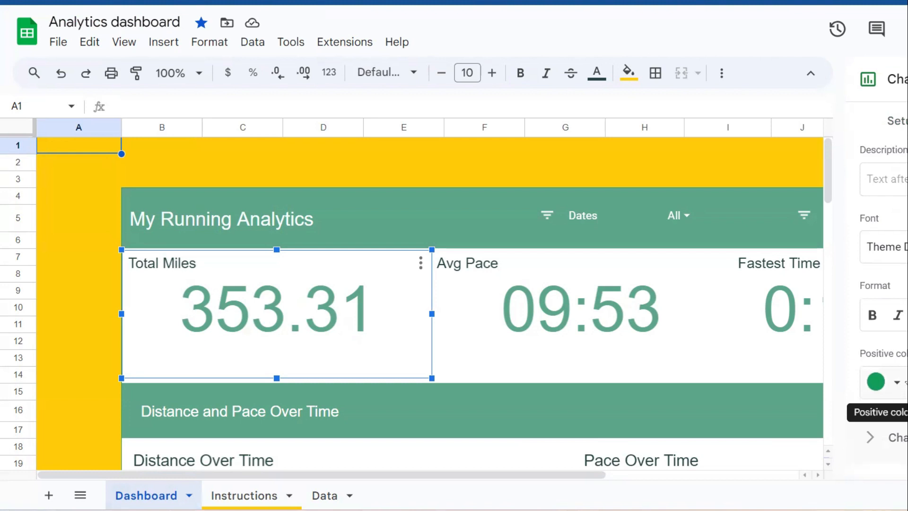
pyautogui.scroll(5, 879, 331)
pyautogui.scroll(-5, 879, 331)
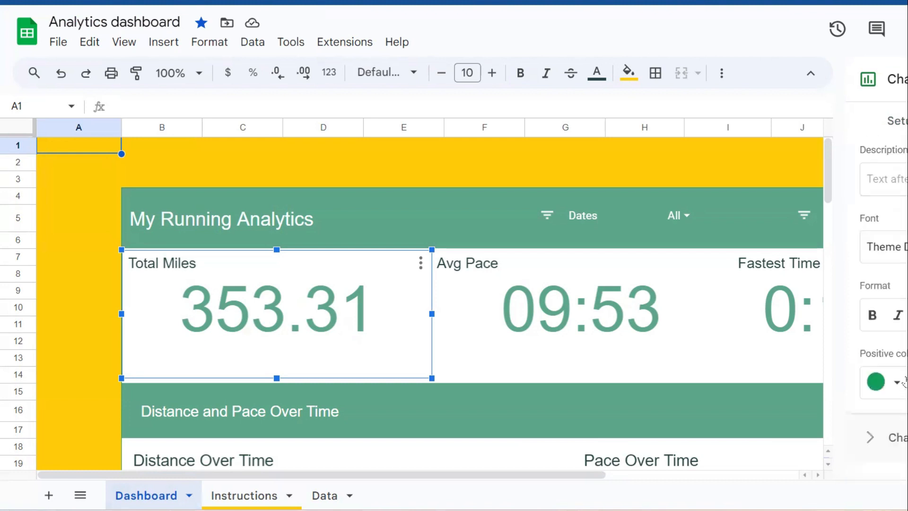
# Set the Total Miles chart title's text color to light green and close the chart editor.
pyautogui.click(867, 440)
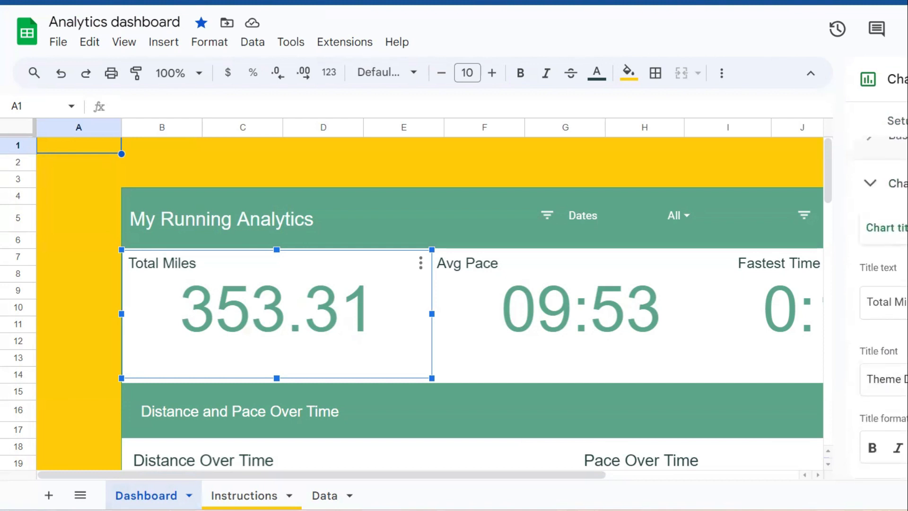
pyautogui.click(897, 303)
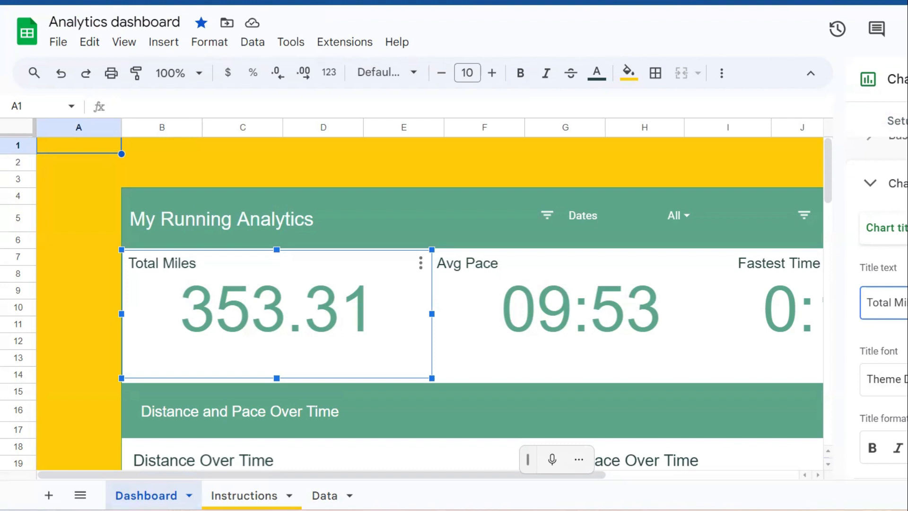
pyautogui.click(907, 447)
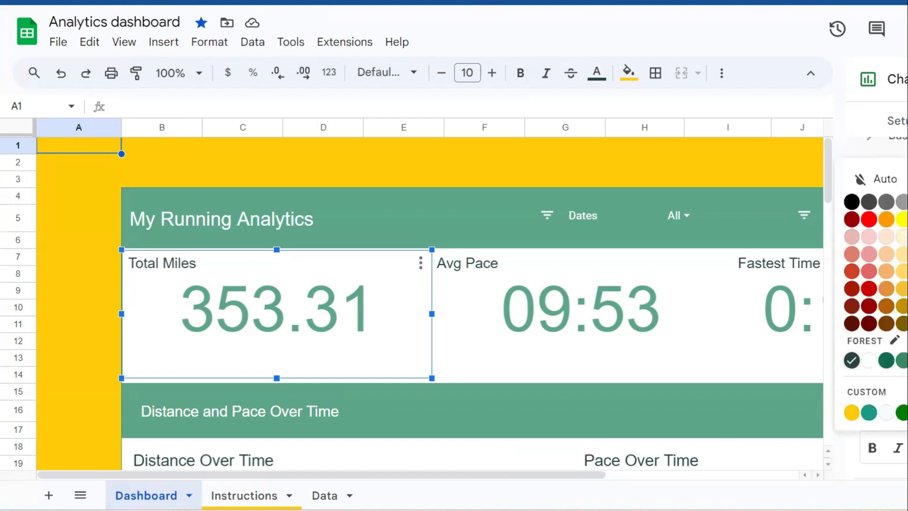
pyautogui.click(907, 255)
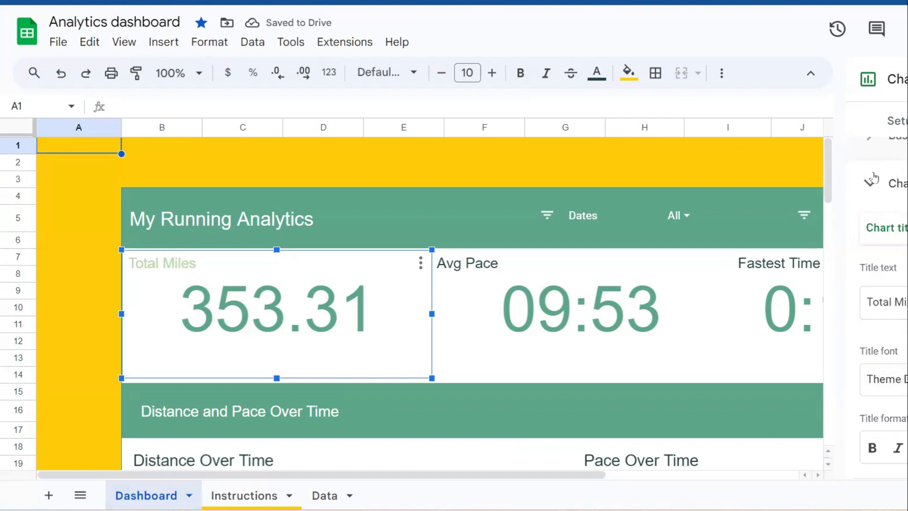
pyautogui.press('Escape')
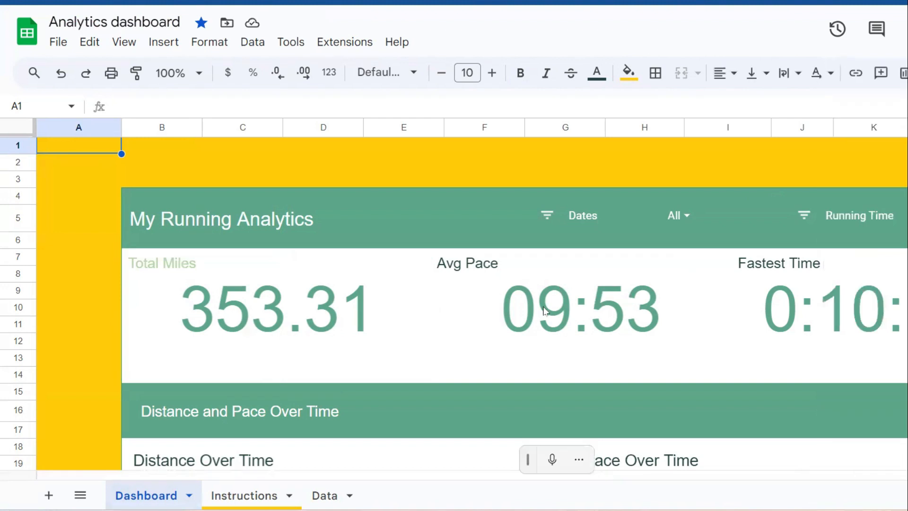
# Check the data range behind the Avg Pace scorecard and close its chart editor.
pyautogui.click(543, 310)
pyautogui.doubleClick(544, 309)
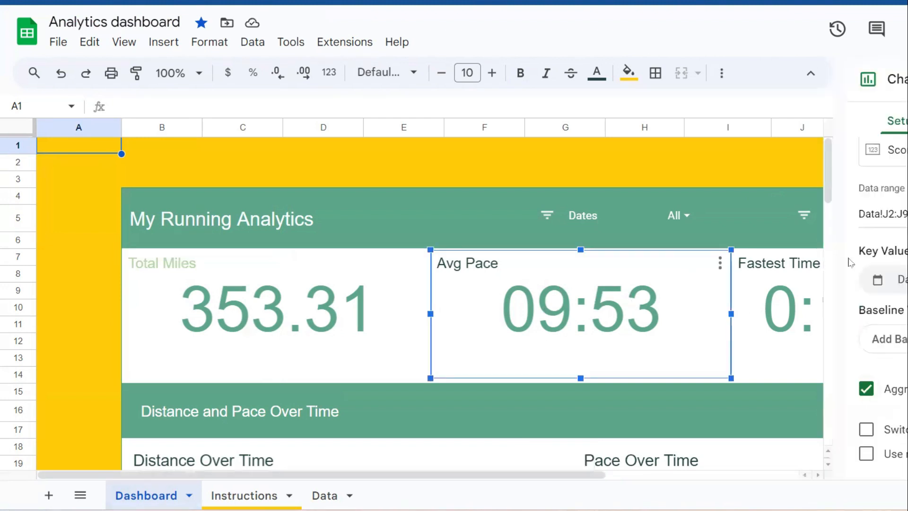
pyautogui.click(892, 214)
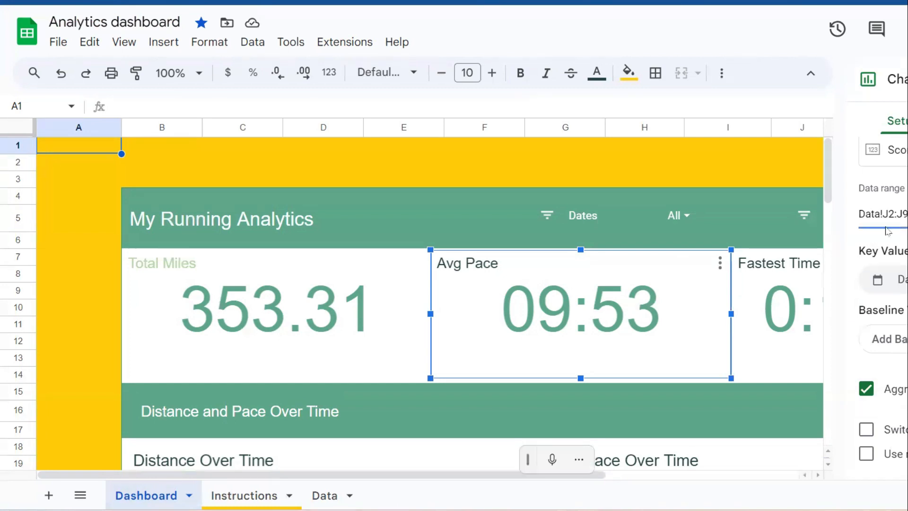
pyautogui.click(728, 162)
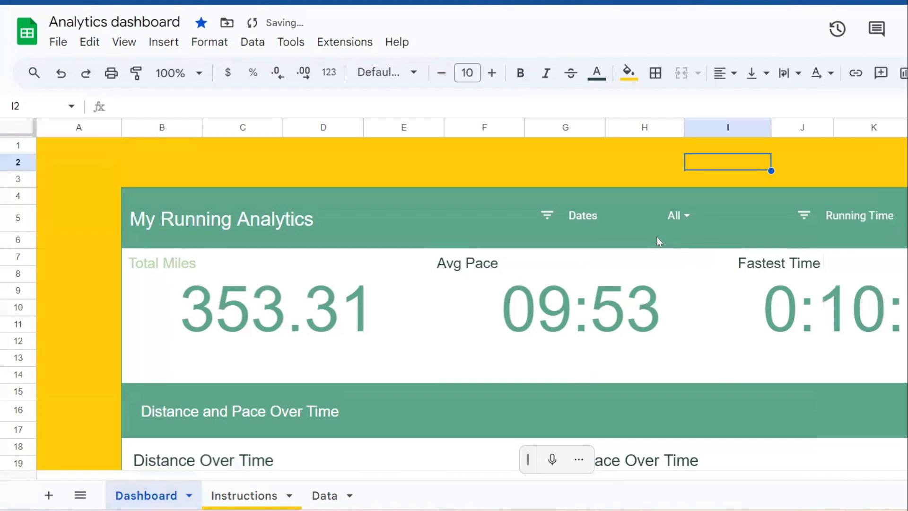
# Change the Avg Pace scorecard's title text to "Avg Pace /Speed" and close the chart editor.
pyautogui.click(608, 311)
pyautogui.doubleClick(610, 314)
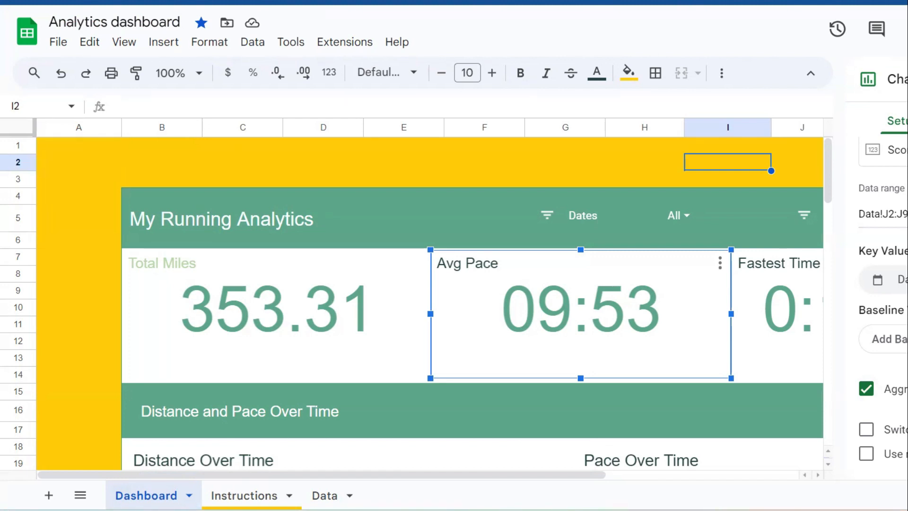
pyautogui.click(907, 121)
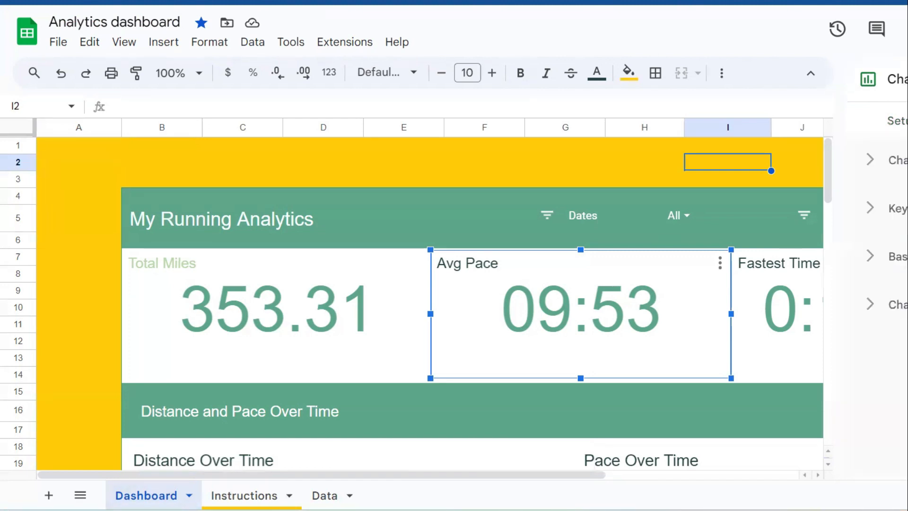
pyautogui.click(868, 304)
pyautogui.click(882, 424)
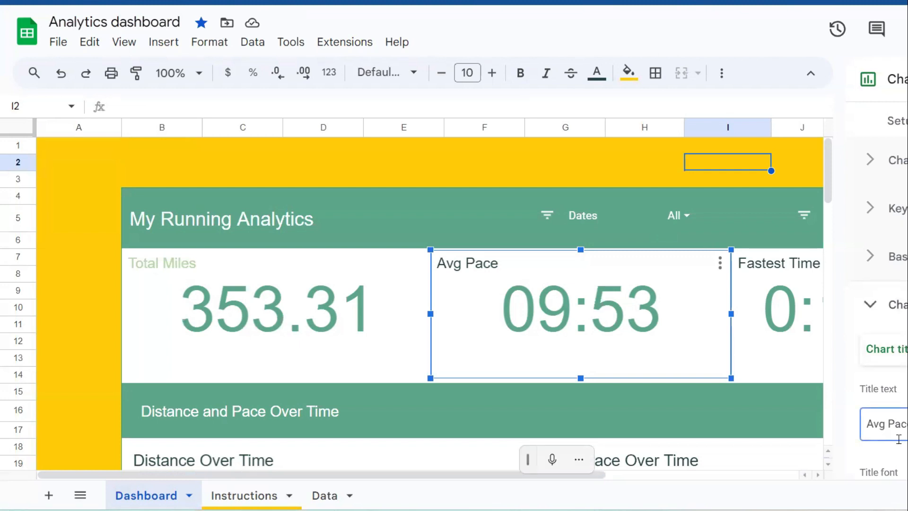
pyautogui.write('/S[ee')
pyautogui.press('BackSpace')
pyautogui.press('BackSpace')
pyautogui.press('BackSpace')
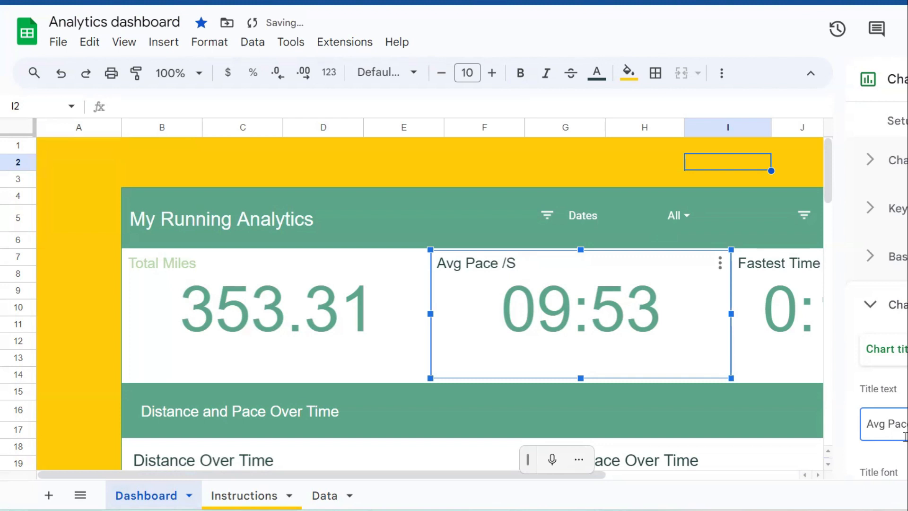
pyautogui.write('peed')
pyautogui.scroll(-1, 883, 331)
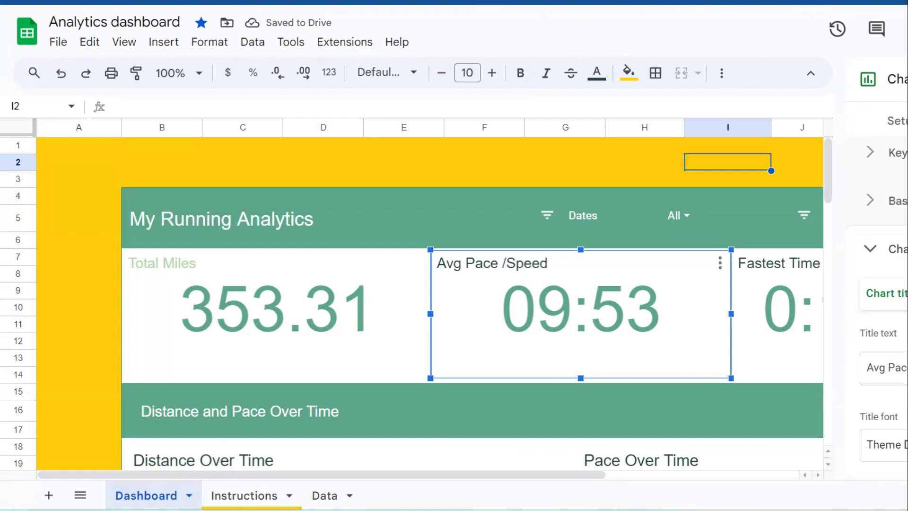
pyautogui.click(907, 79)
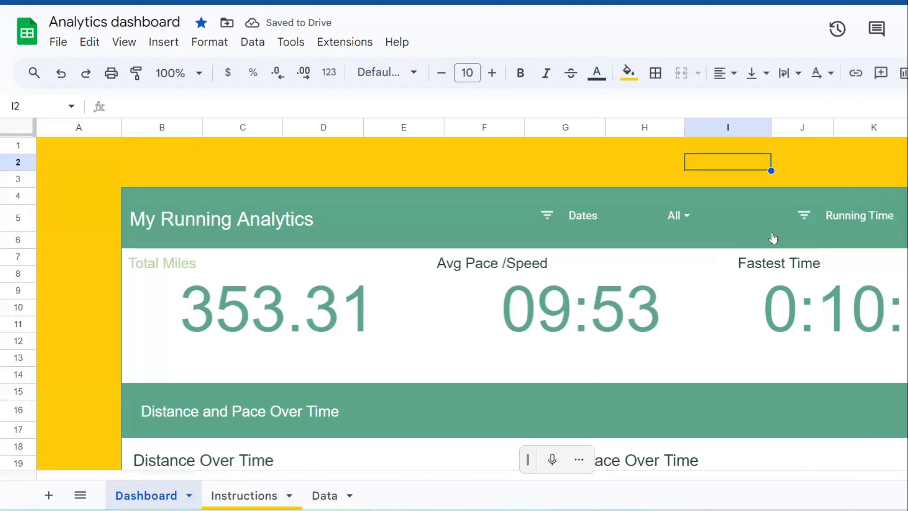
# Compare the Fastest Time scorecard's data range with the Duration column on the Data sheet, then return to the Dashboard sheet.
pyautogui.click(791, 313)
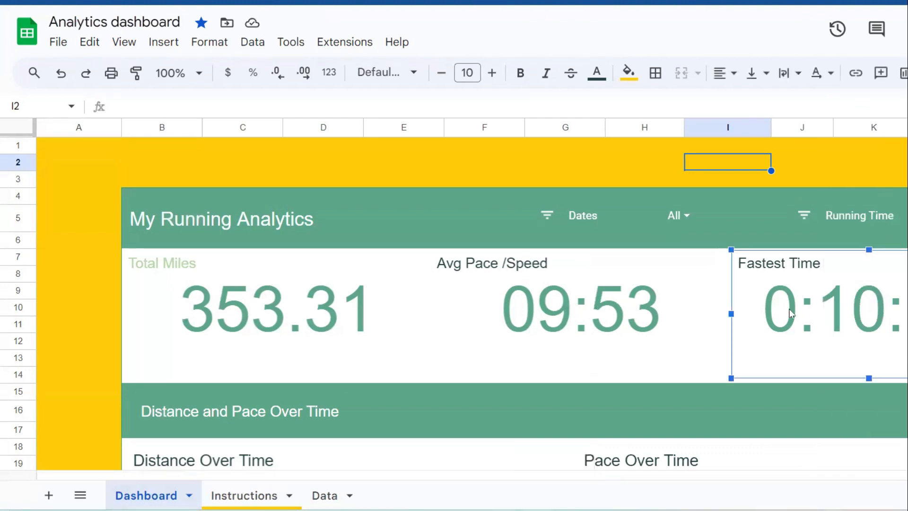
pyautogui.doubleClick(792, 313)
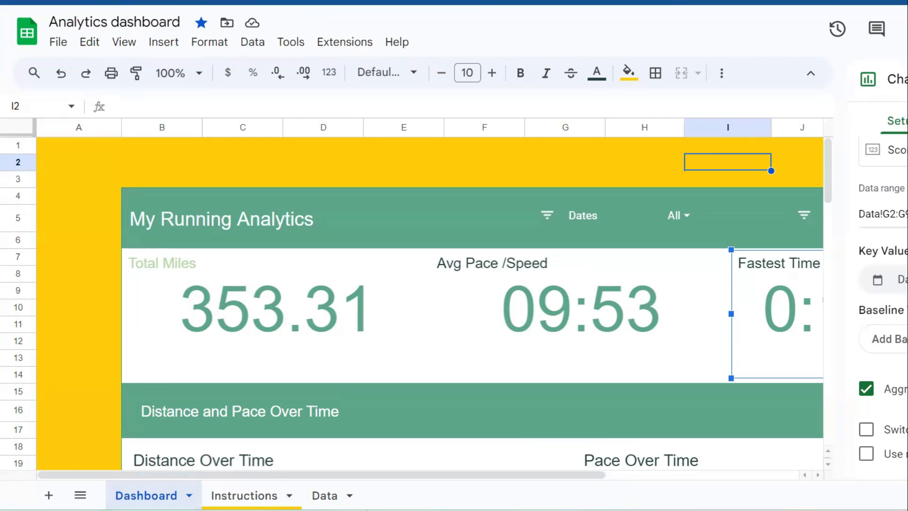
pyautogui.click(325, 495)
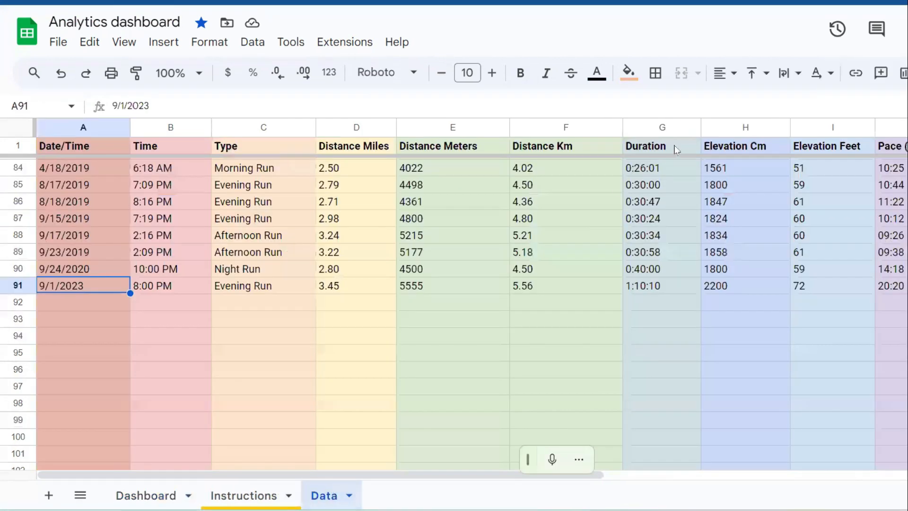
pyautogui.scroll(20, 676, 150)
pyautogui.scroll(3, 663, 166)
pyautogui.click(657, 164)
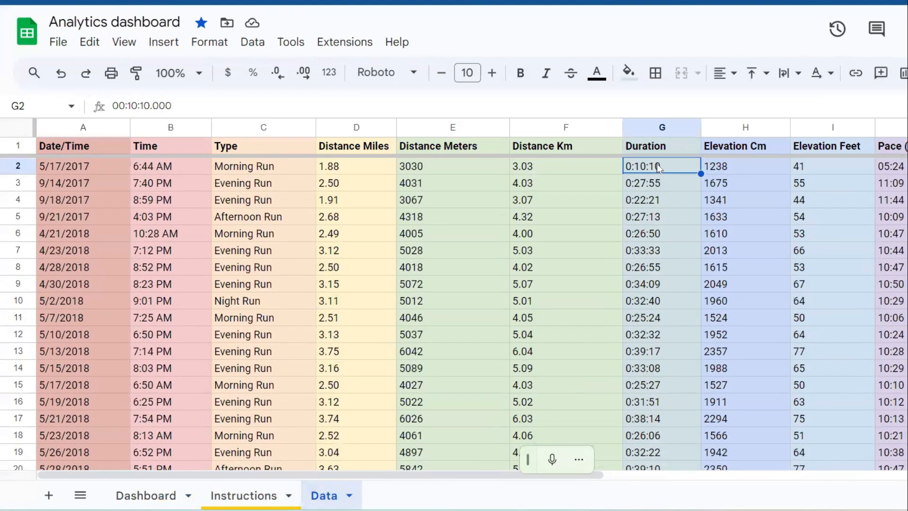
pyautogui.scroll(-6, 655, 274)
pyautogui.scroll(-20, 654, 274)
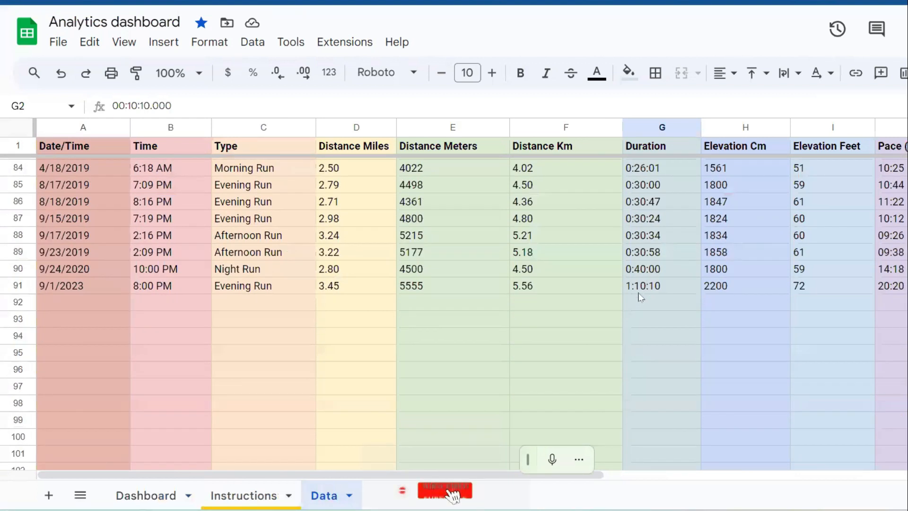
pyautogui.click(160, 494)
pyautogui.click(824, 324)
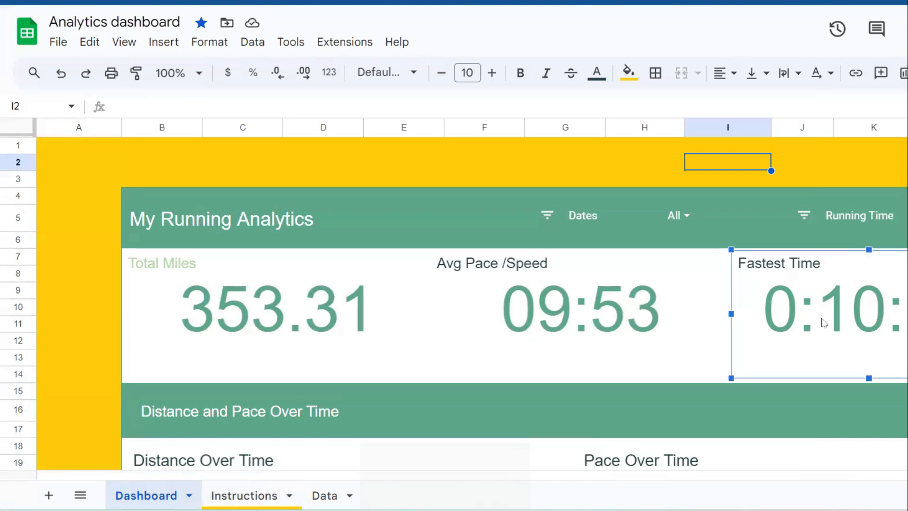
# Open the Distance Over Time chart for editing and look at the chart types offered in its setup.
pyautogui.scroll(-3, 824, 324)
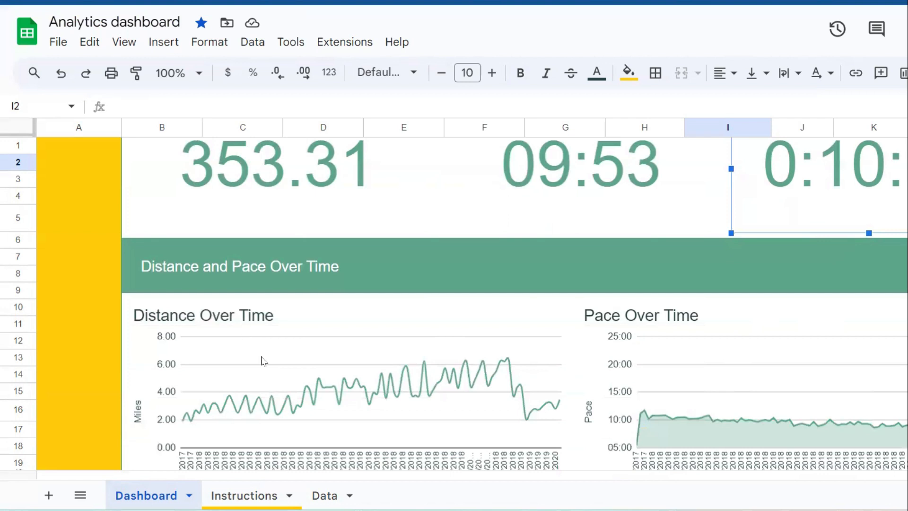
pyautogui.scroll(-1, 272, 392)
pyautogui.click(272, 392)
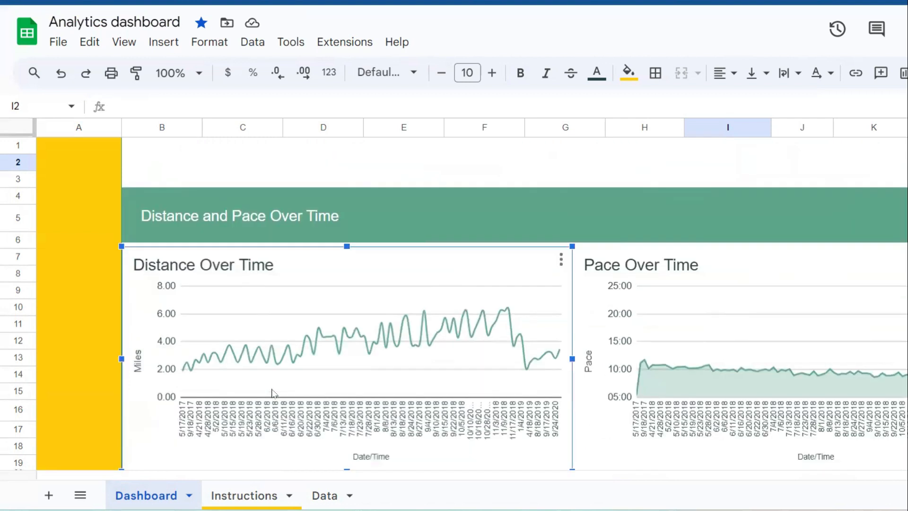
pyautogui.doubleClick(301, 381)
pyautogui.click(895, 121)
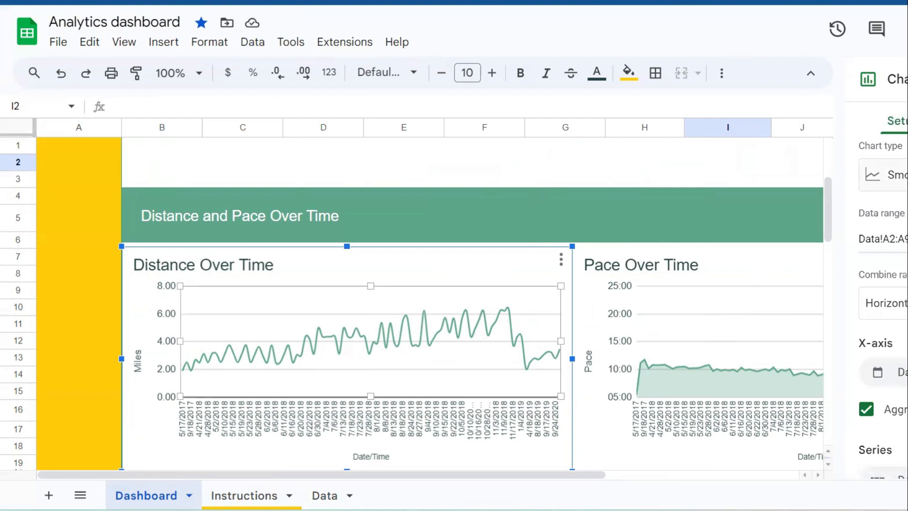
pyautogui.click(897, 175)
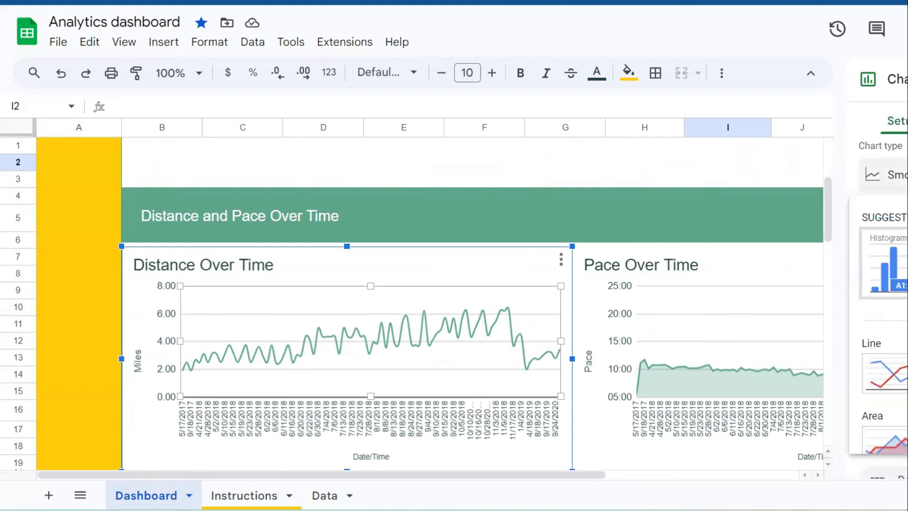
pyautogui.press('Escape')
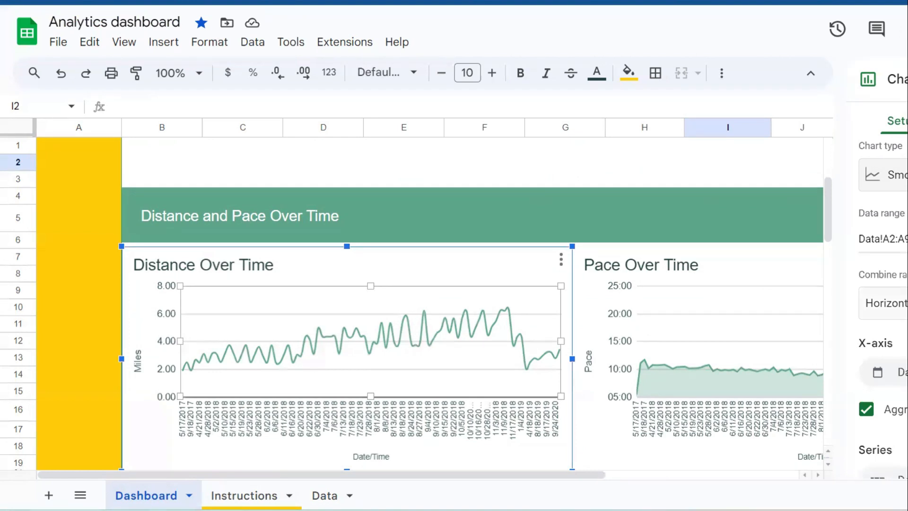
# Combine the Distance Over Time chart's ranges vertically and change it to a combo chart.
pyautogui.click(894, 303)
pyautogui.click(894, 273)
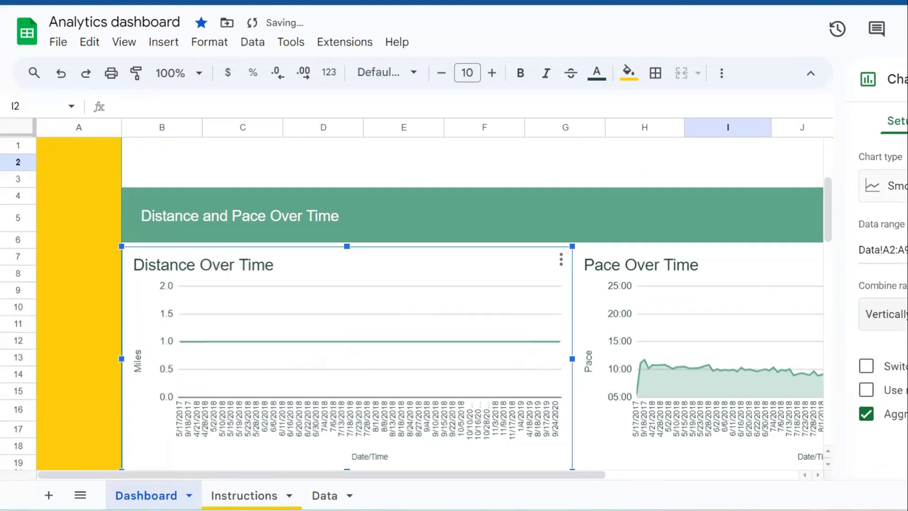
pyautogui.click(896, 186)
pyautogui.click(905, 384)
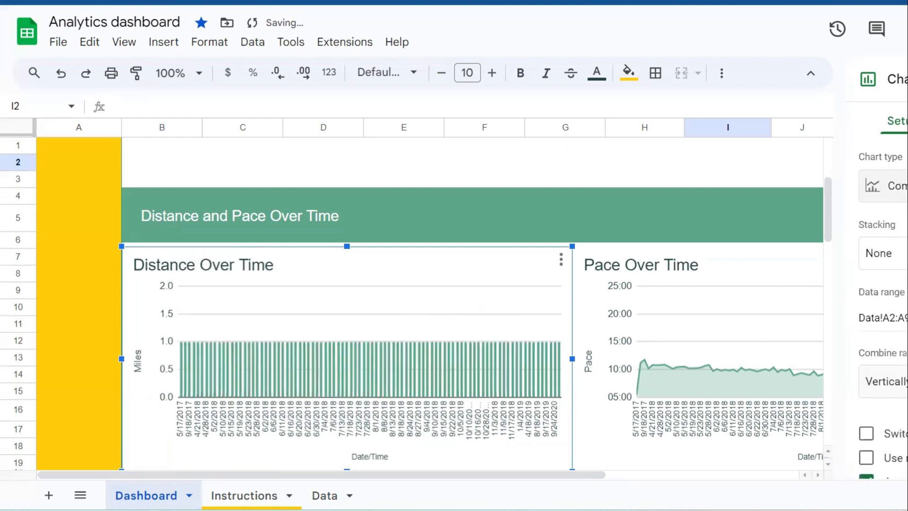
# Try the gauge chart type for the Distance Over Time chart.
pyautogui.click(896, 186)
pyautogui.scroll(-2, 896, 331)
pyautogui.scroll(-10, 884, 332)
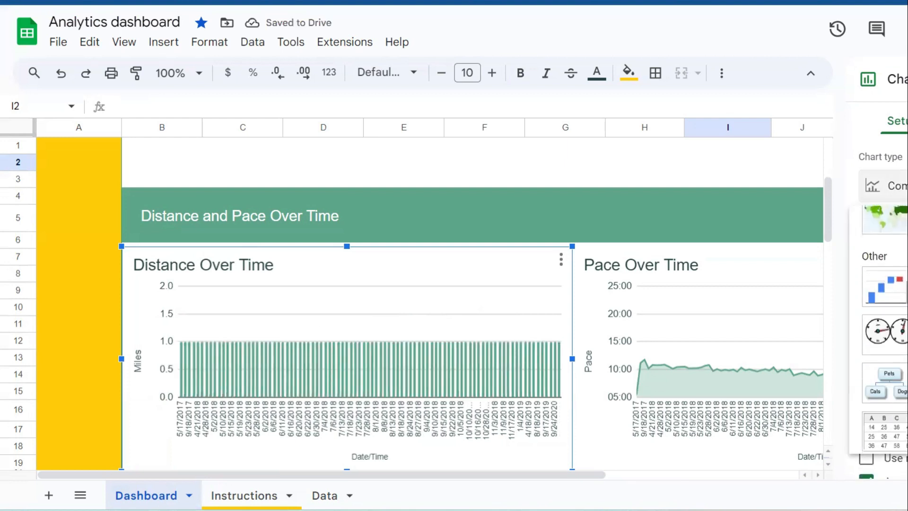
pyautogui.click(889, 333)
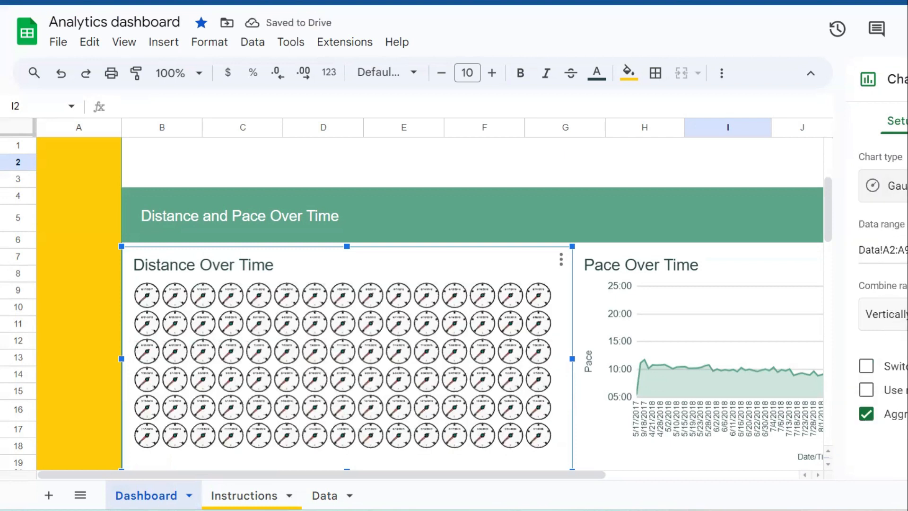
# Try the candlestick chart type for the Distance Over Time chart.
pyautogui.click(897, 186)
pyautogui.scroll(-7, 889, 331)
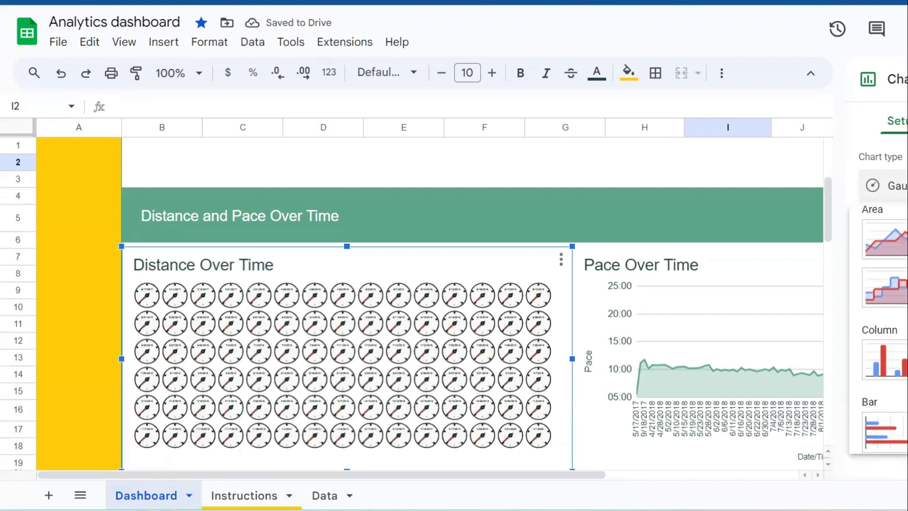
pyautogui.scroll(-3, 883, 331)
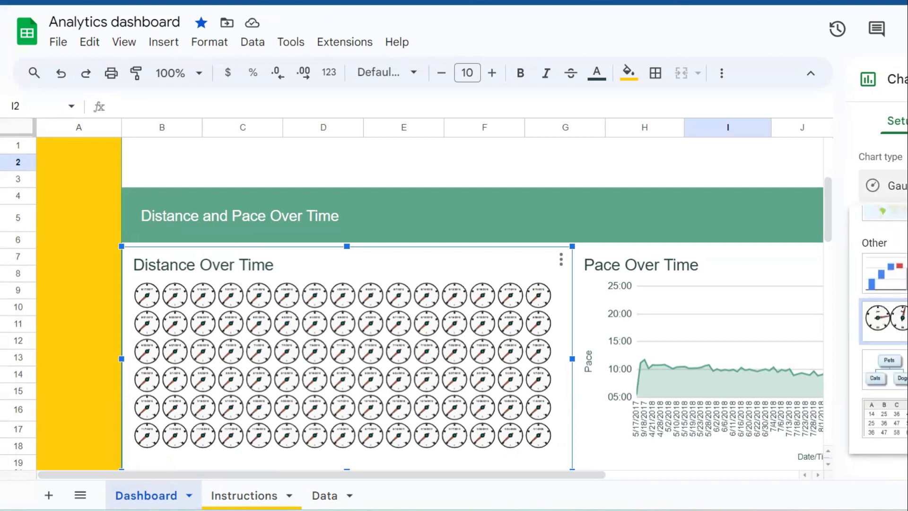
pyautogui.click(905, 322)
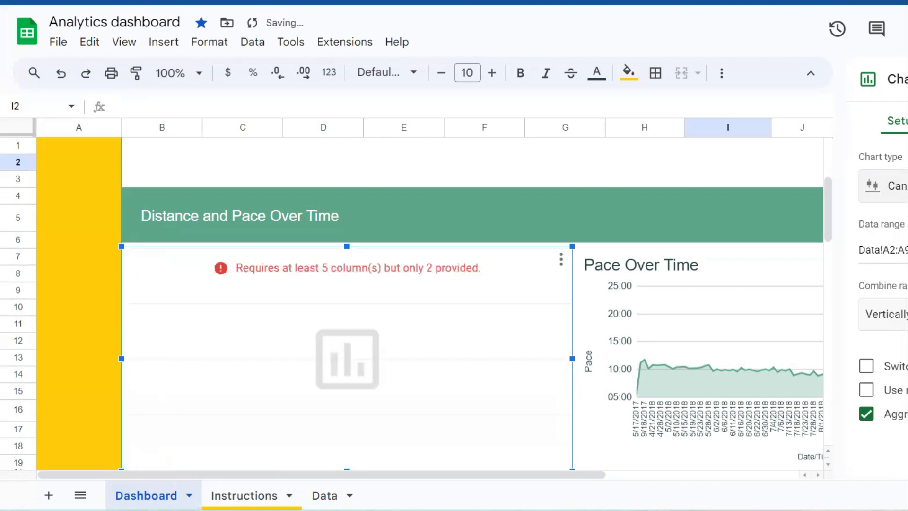
# Combine the Distance Over Time chart's ranges horizontally again and try the waterfall chart type.
pyautogui.click(901, 314)
pyautogui.click(896, 336)
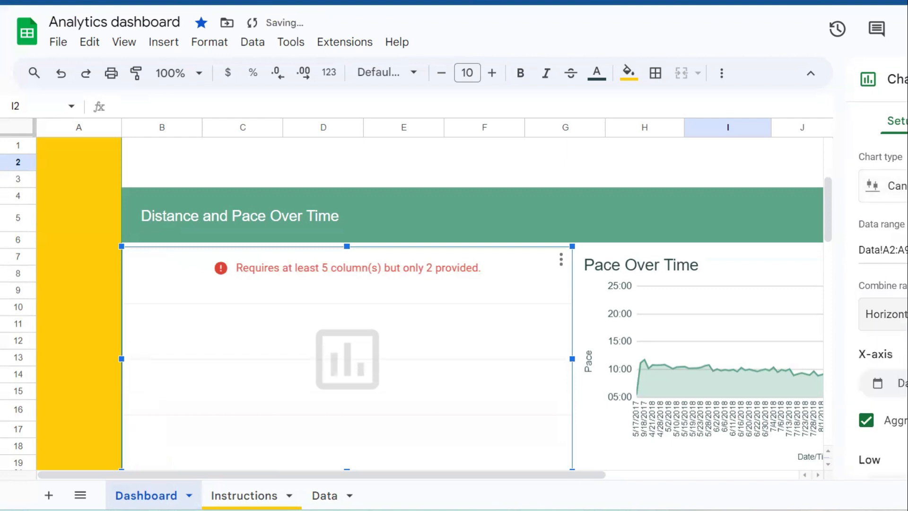
pyautogui.click(901, 186)
pyautogui.scroll(-15, 884, 331)
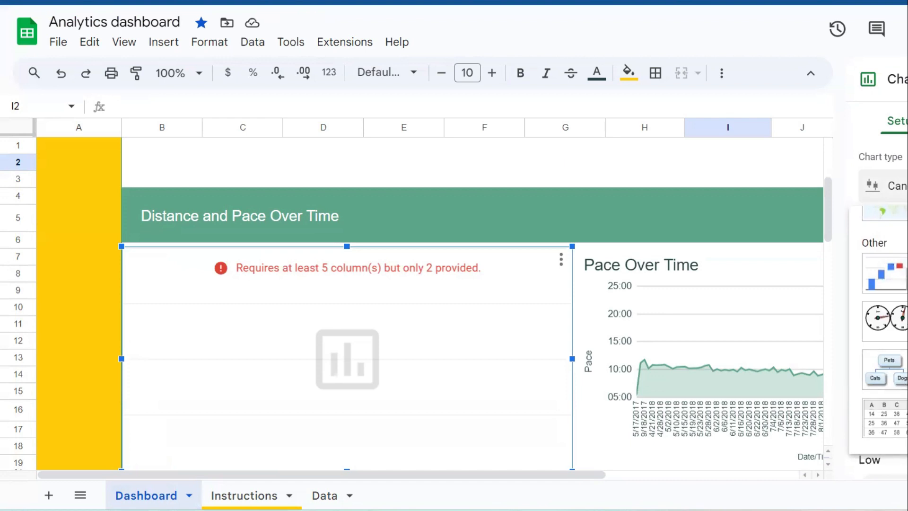
pyautogui.click(901, 277)
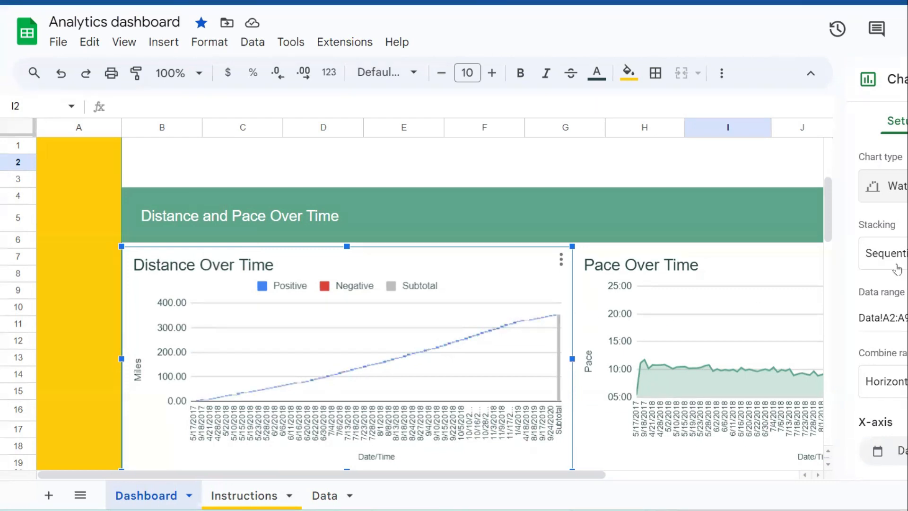
# Change the Distance Over Time chart to a scatter chart.
pyautogui.click(897, 186)
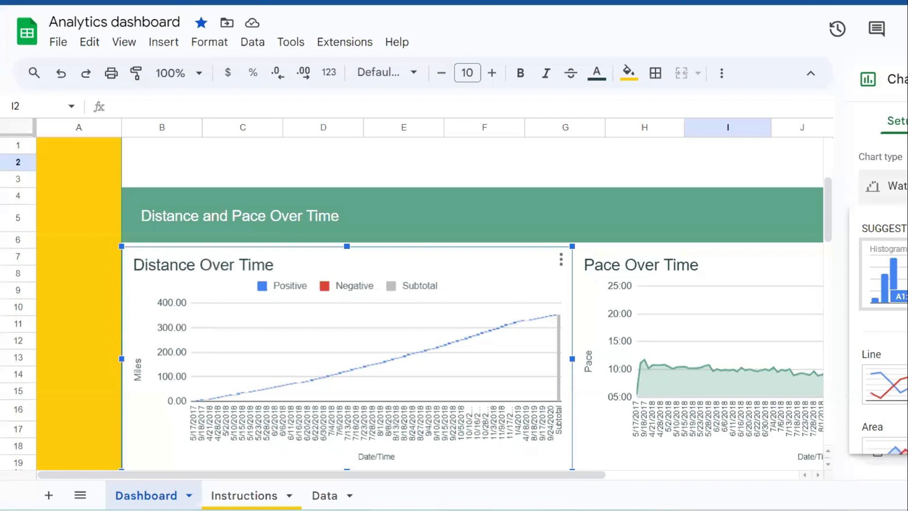
pyautogui.scroll(-5, 879, 331)
pyautogui.scroll(-5, 901, 292)
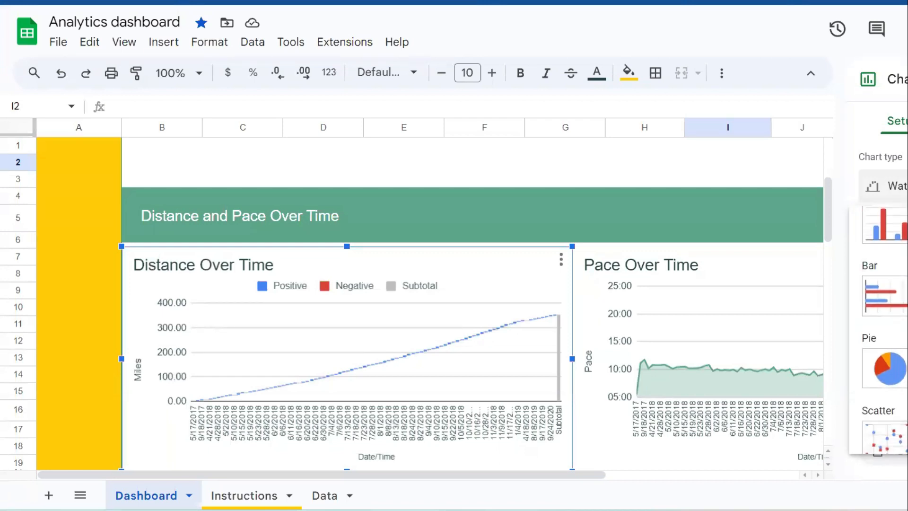
pyautogui.click(899, 291)
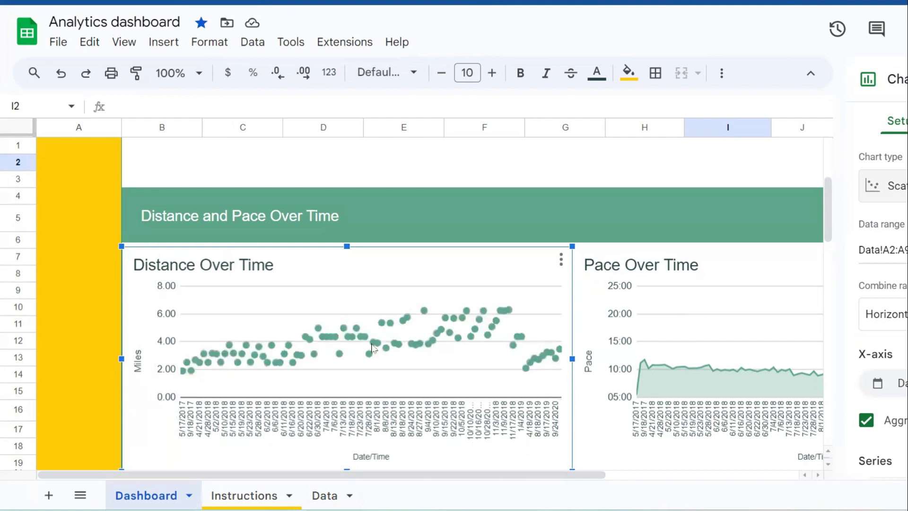
# Recolour the data series of the Distance Over Time scatter chart dark purple and close the chart editor.
pyautogui.click(339, 345)
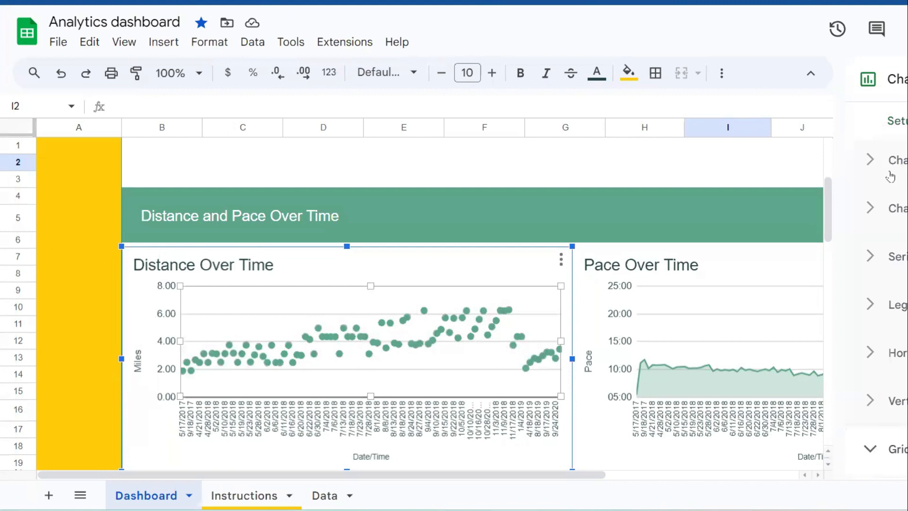
pyautogui.click(870, 257)
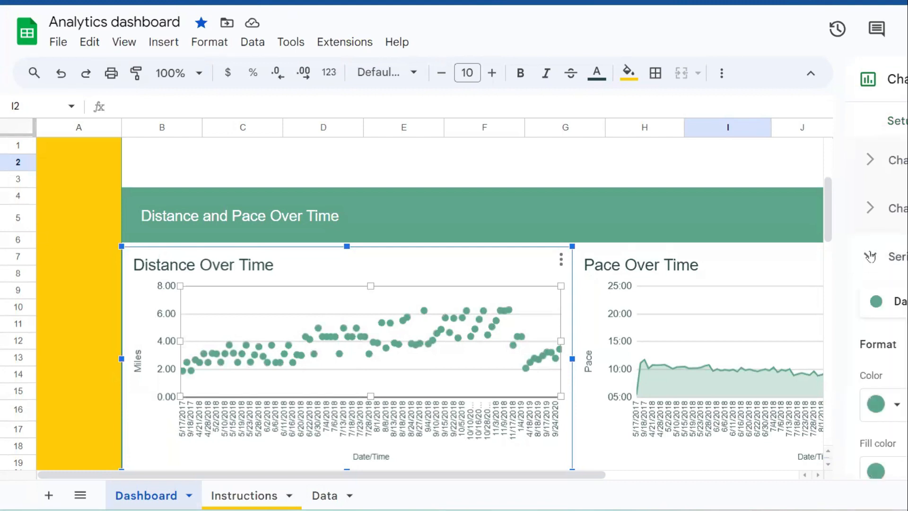
pyautogui.click(896, 406)
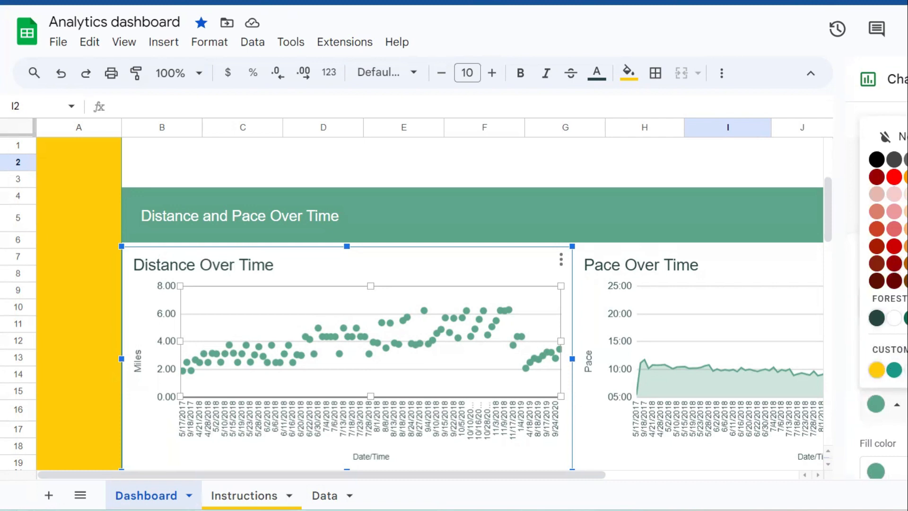
pyautogui.click(907, 264)
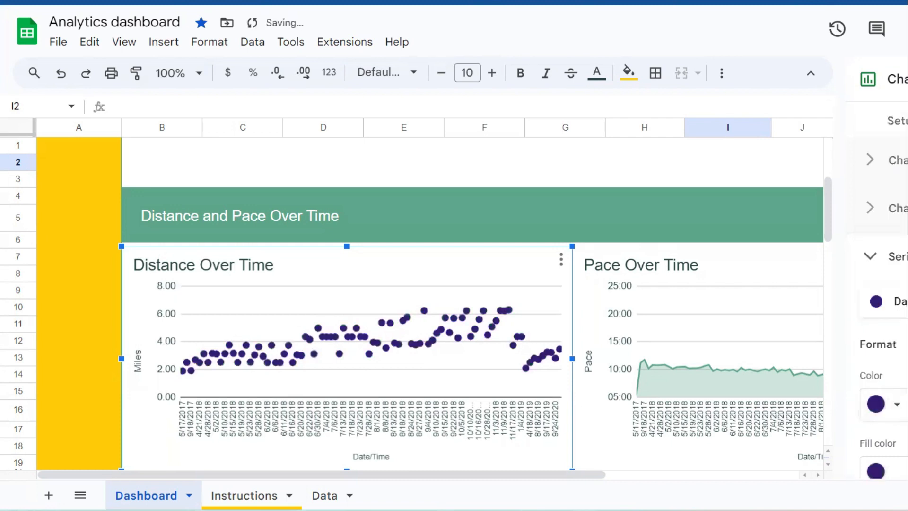
pyautogui.click(907, 79)
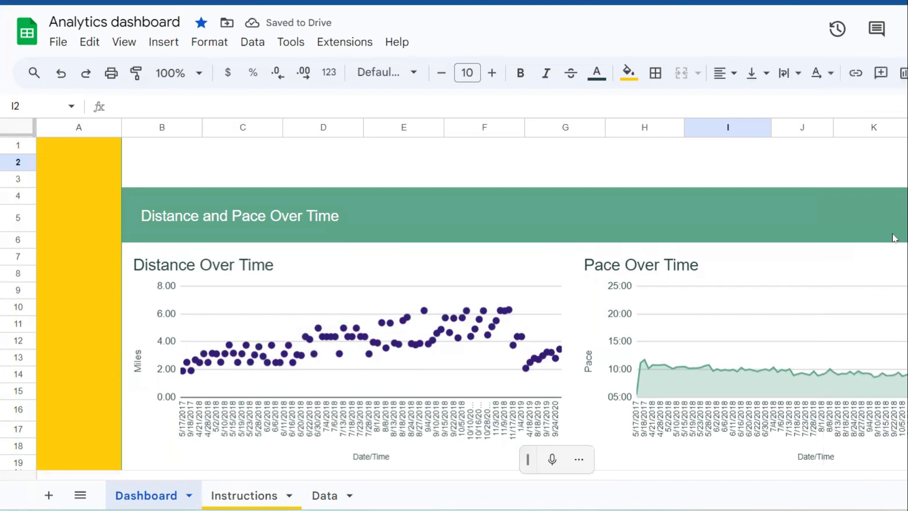
# Change the Pace Over Time area chart to a waterfall chart and close the chart editor.
pyautogui.scroll(-1, 869, 250)
pyautogui.doubleClick(826, 293)
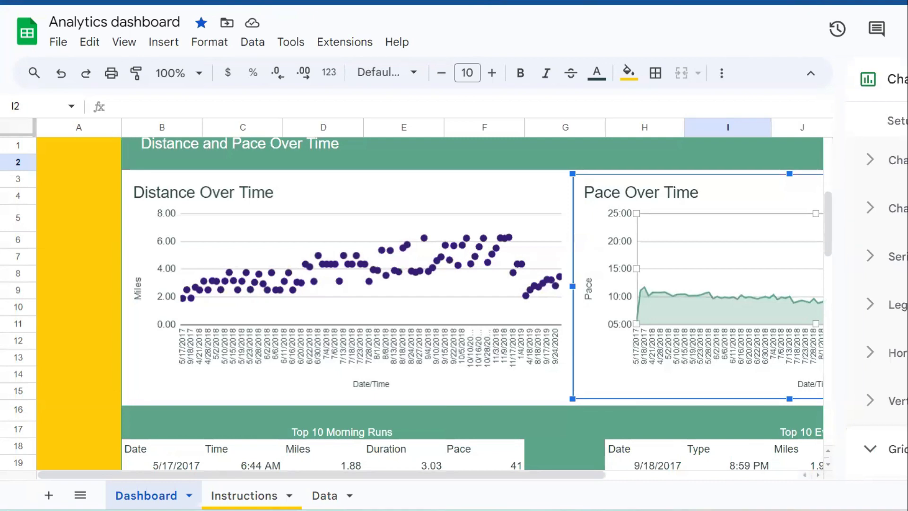
pyautogui.click(902, 121)
pyautogui.click(899, 186)
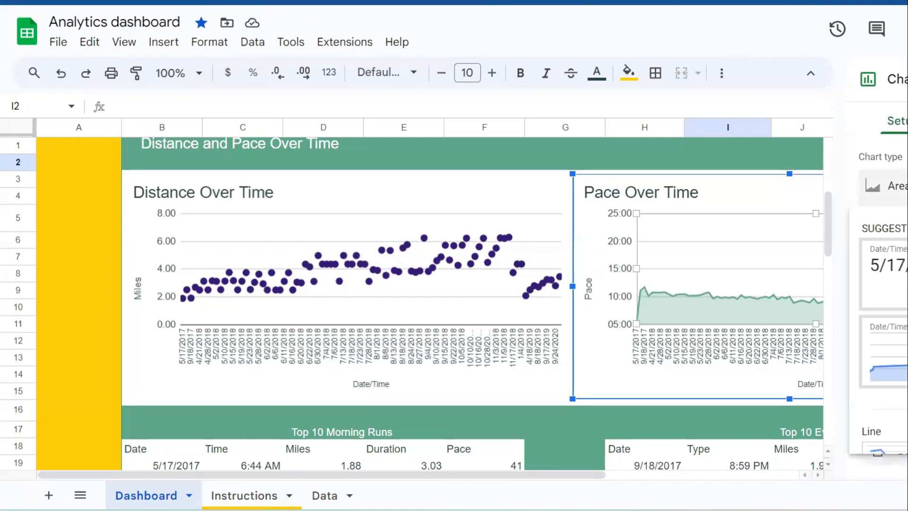
pyautogui.scroll(-10, 879, 307)
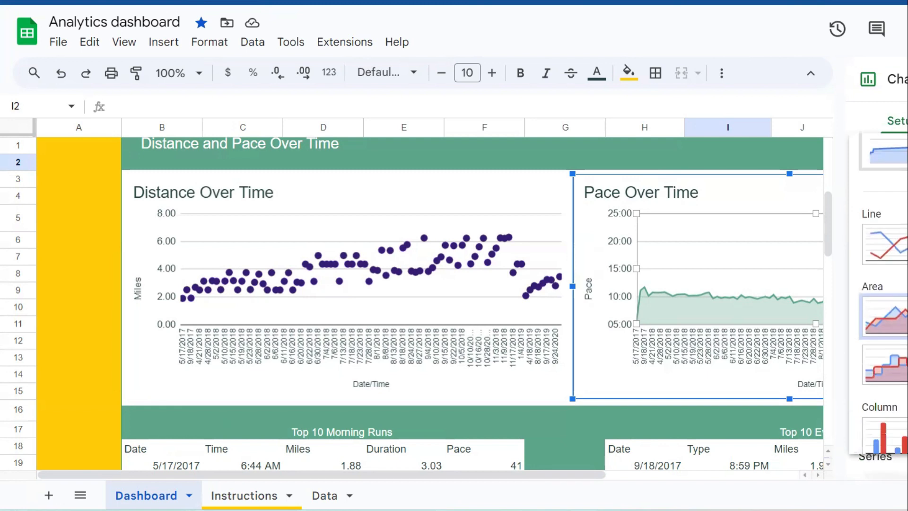
pyautogui.scroll(-5, 879, 308)
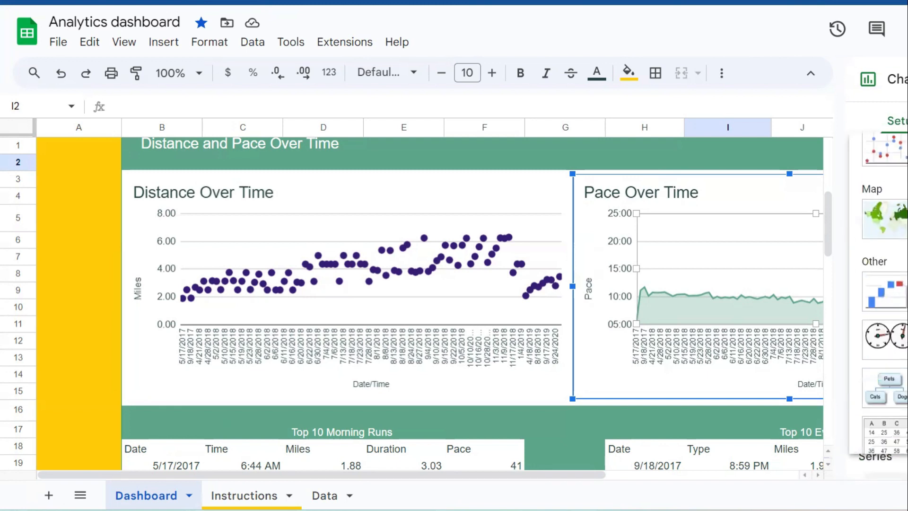
pyautogui.click(898, 293)
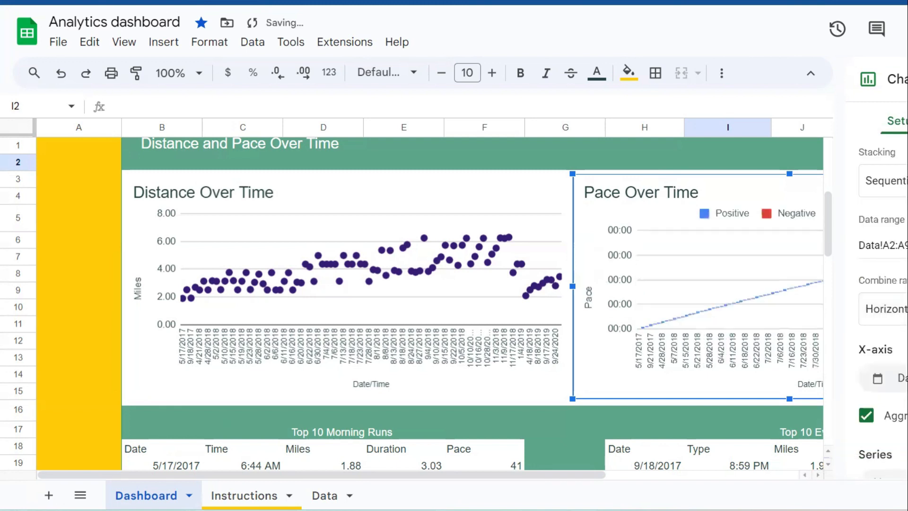
pyautogui.click(906, 79)
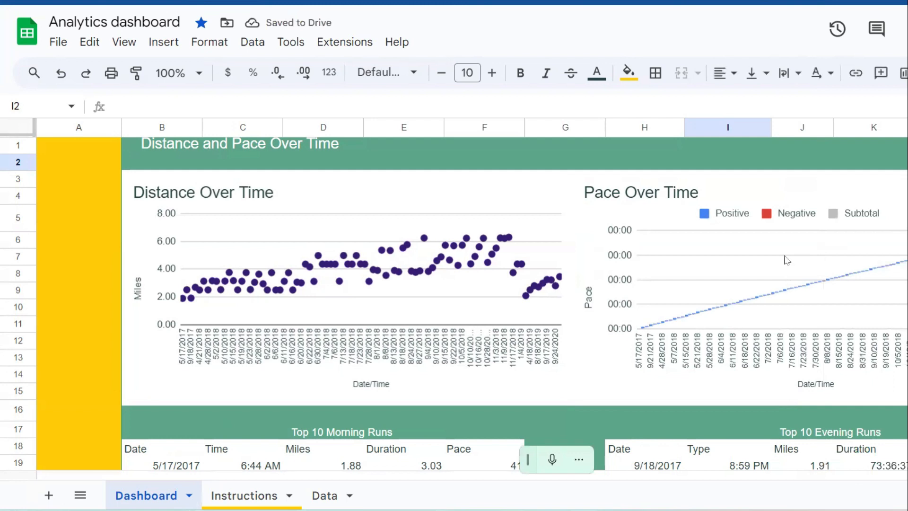
# Try the 100% and None stacking options for the Histogram of Elevation chart.
pyautogui.scroll(-2, 785, 256)
pyautogui.scroll(-6, 785, 258)
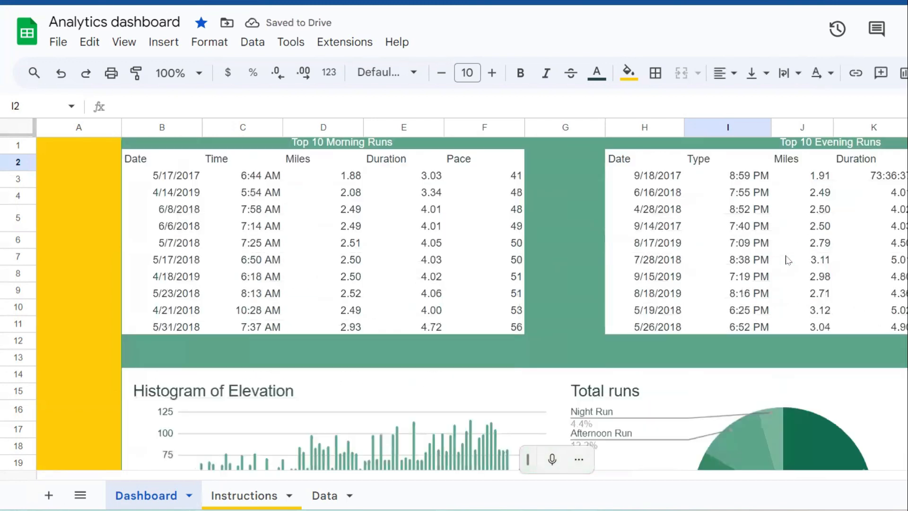
pyautogui.scroll(-1, 188, 331)
pyautogui.click(187, 331)
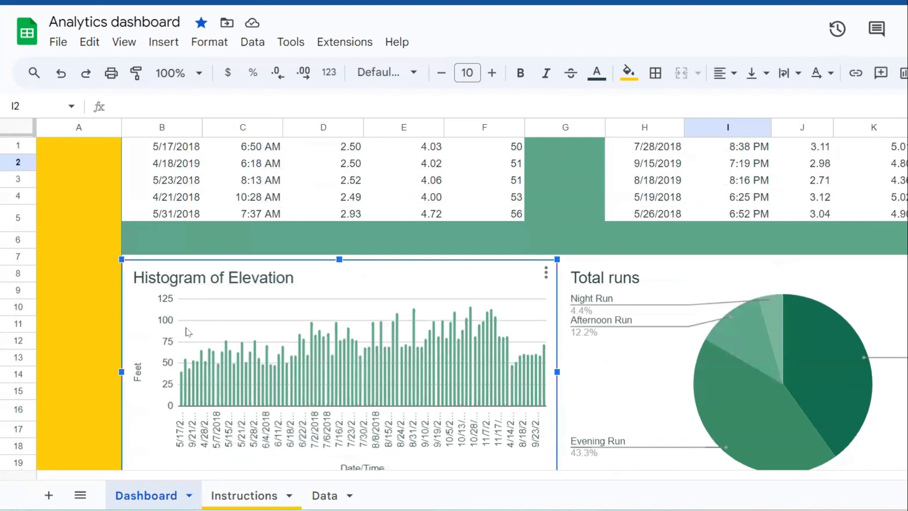
pyautogui.doubleClick(417, 301)
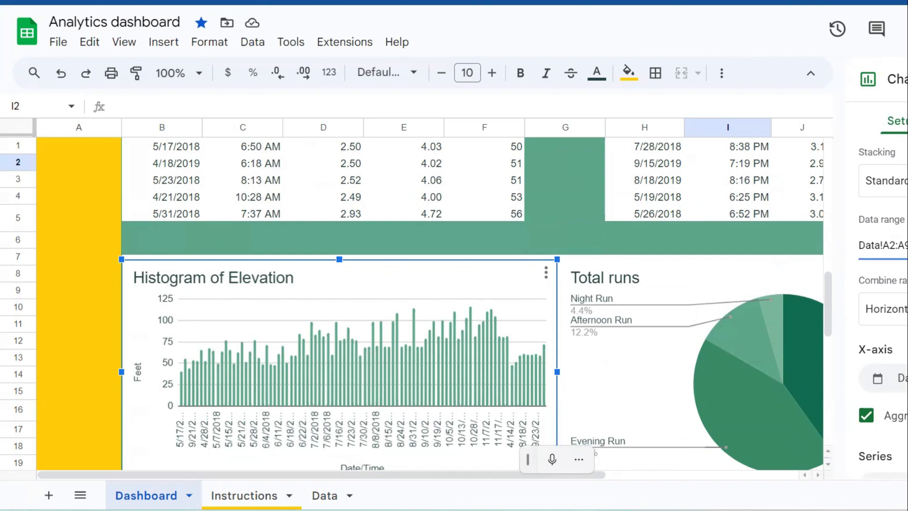
pyautogui.click(889, 181)
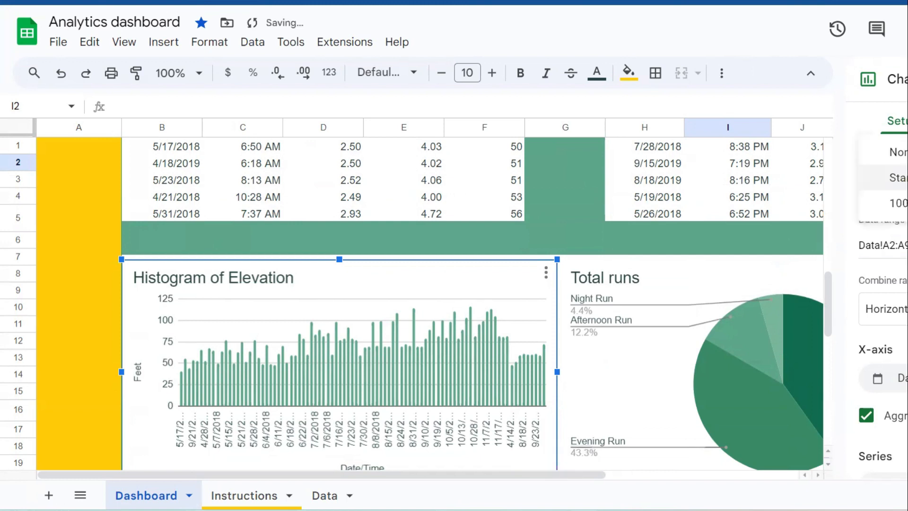
pyautogui.click(896, 203)
pyautogui.click(889, 181)
pyautogui.click(884, 152)
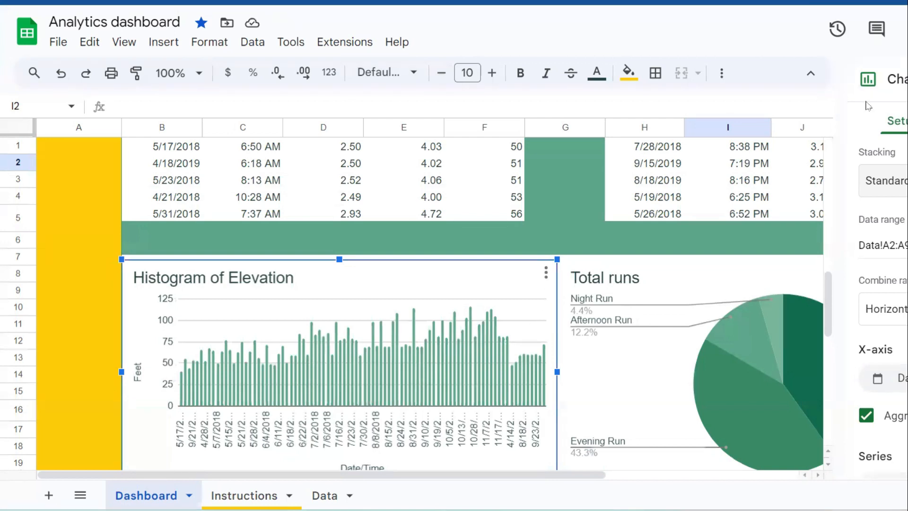
# Examine the customization sections and available chart types for the Histogram of Elevation chart, then close the chart editor.
pyautogui.click(907, 122)
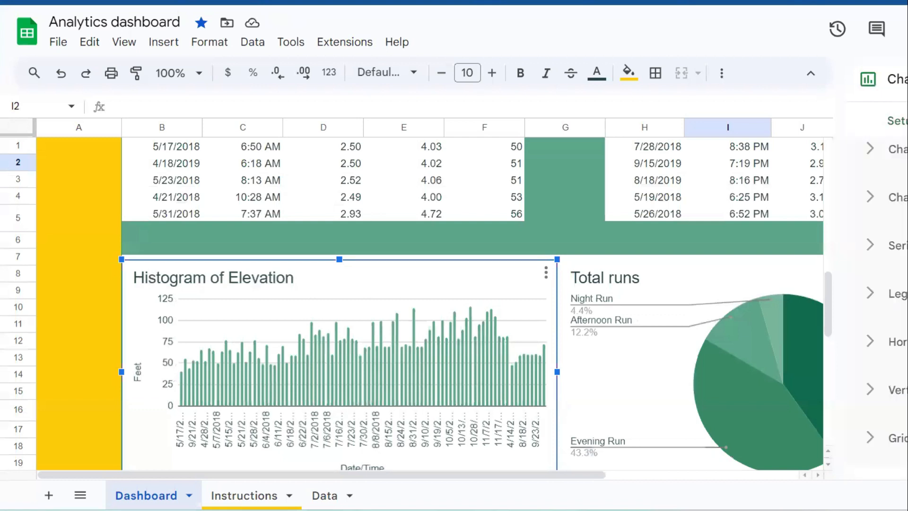
pyautogui.click(891, 124)
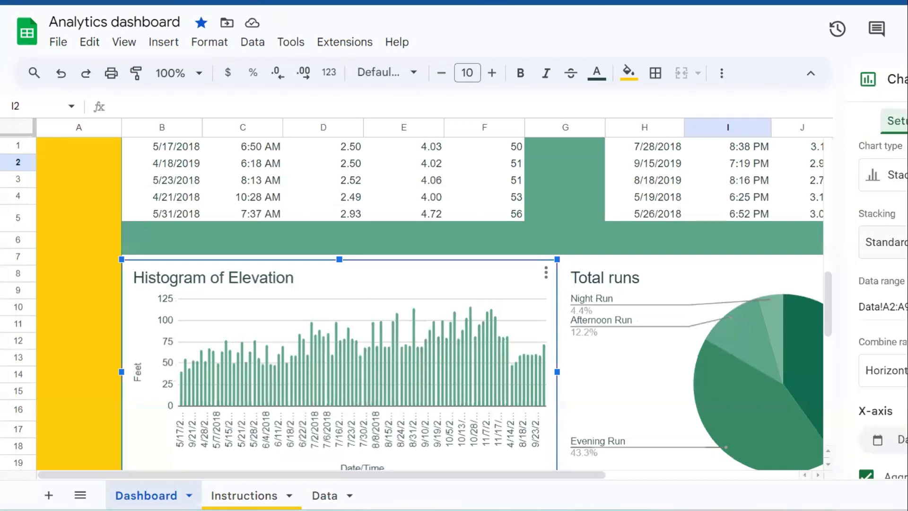
pyautogui.click(899, 175)
pyautogui.scroll(-3, 898, 326)
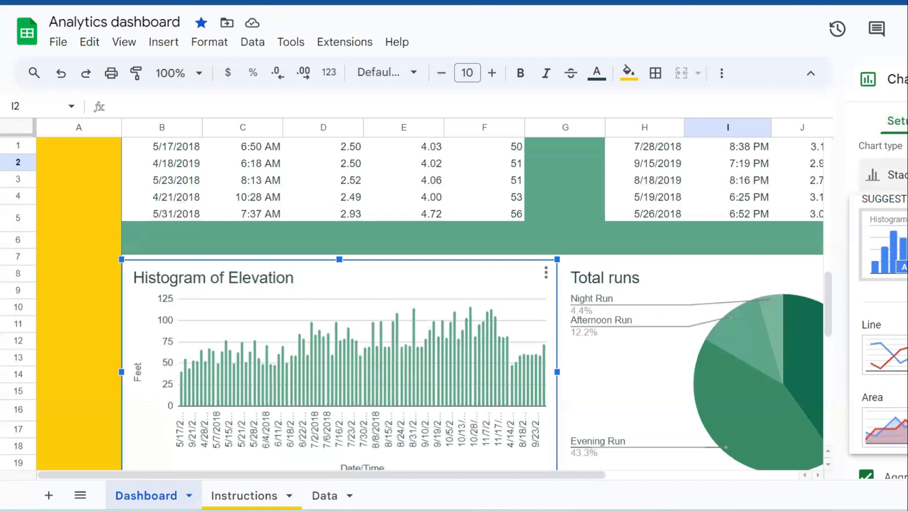
pyautogui.scroll(-5, 884, 326)
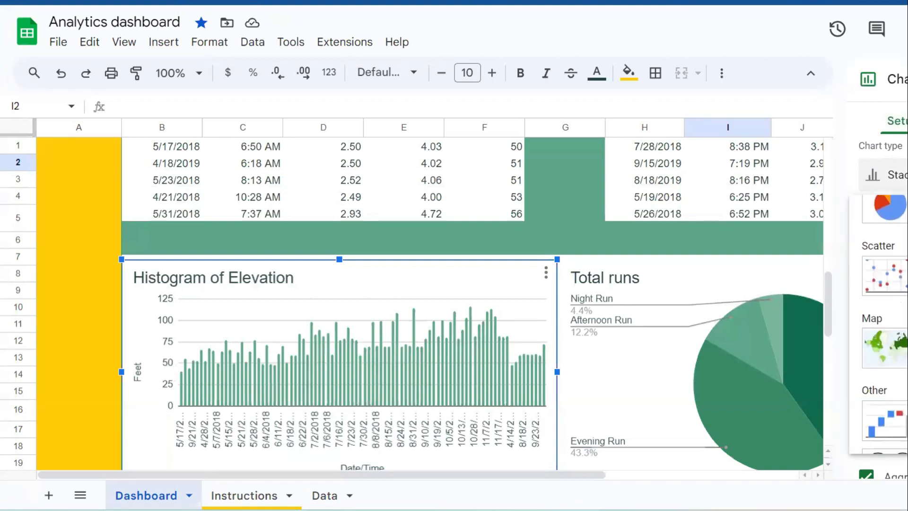
pyautogui.scroll(-3, 885, 327)
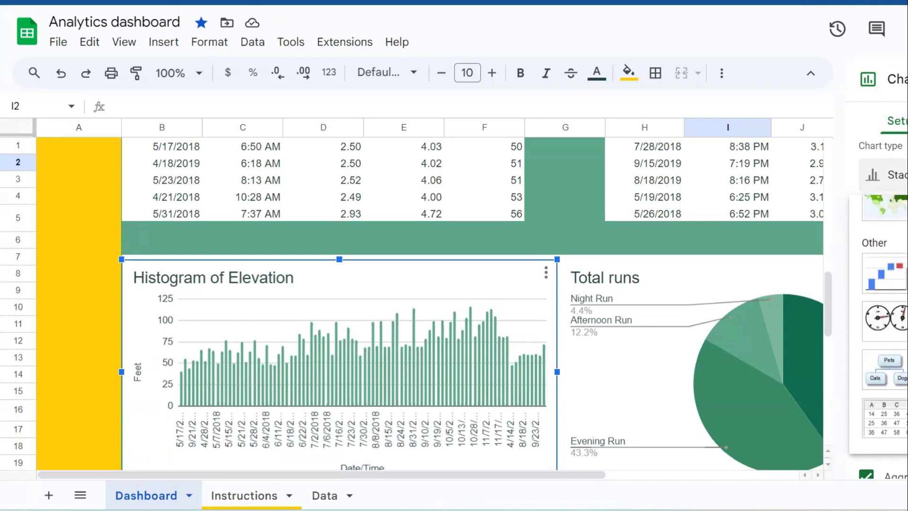
pyautogui.scroll(6, 885, 326)
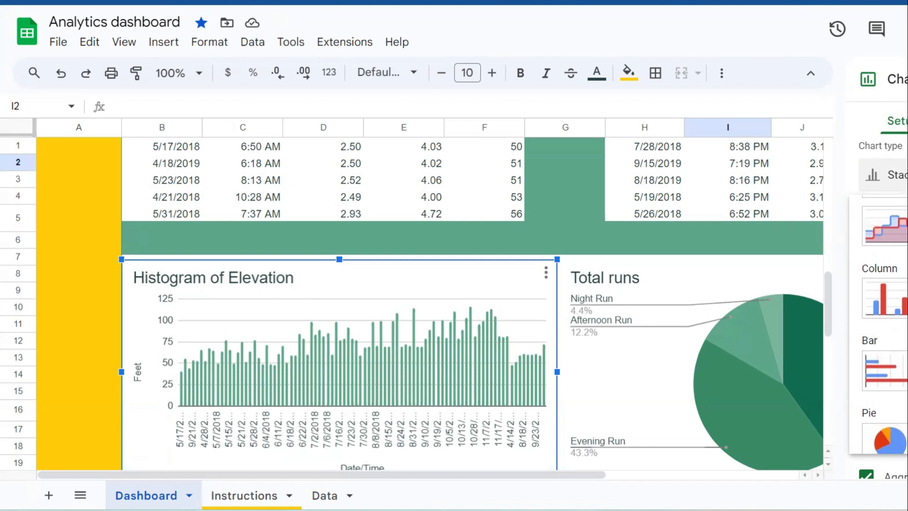
pyautogui.press('Escape')
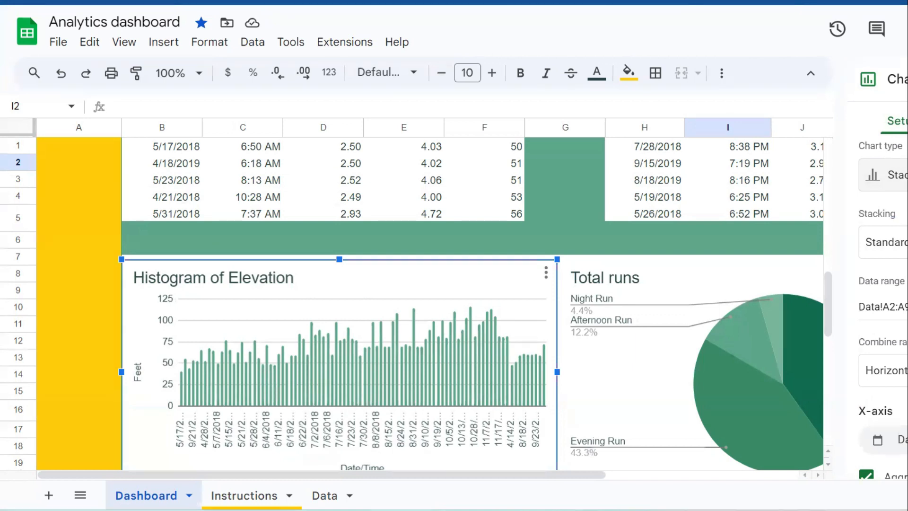
pyautogui.press('Escape')
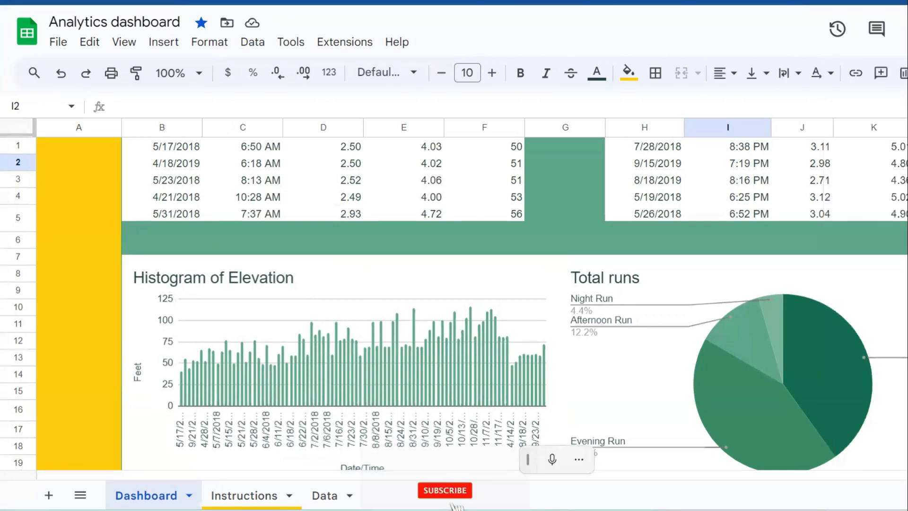
# Change the Total runs pie chart to a bubble chart.
pyautogui.click(741, 378)
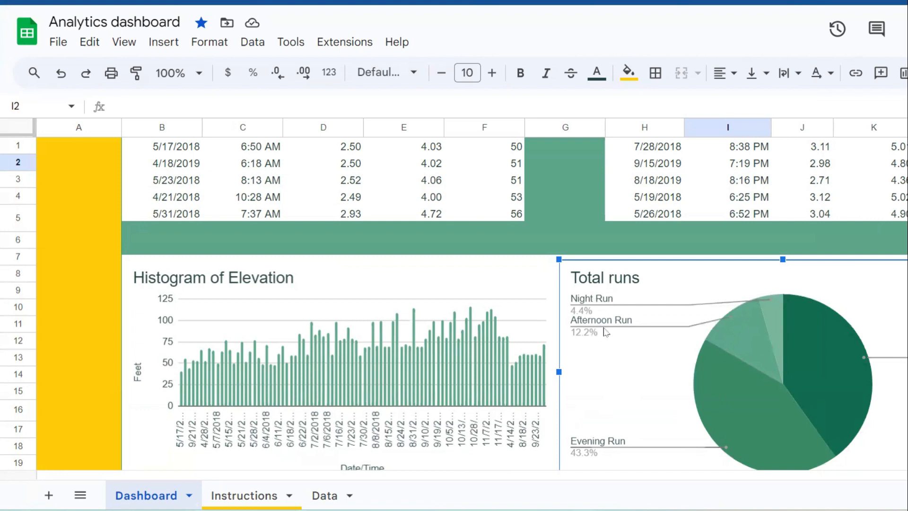
pyautogui.moveTo(846, 341)
pyautogui.doubleClick(904, 284)
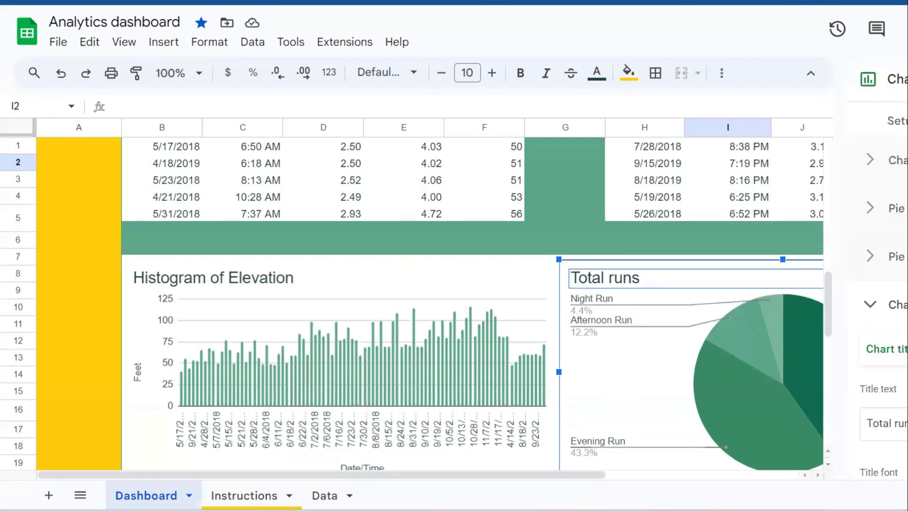
pyautogui.click(895, 123)
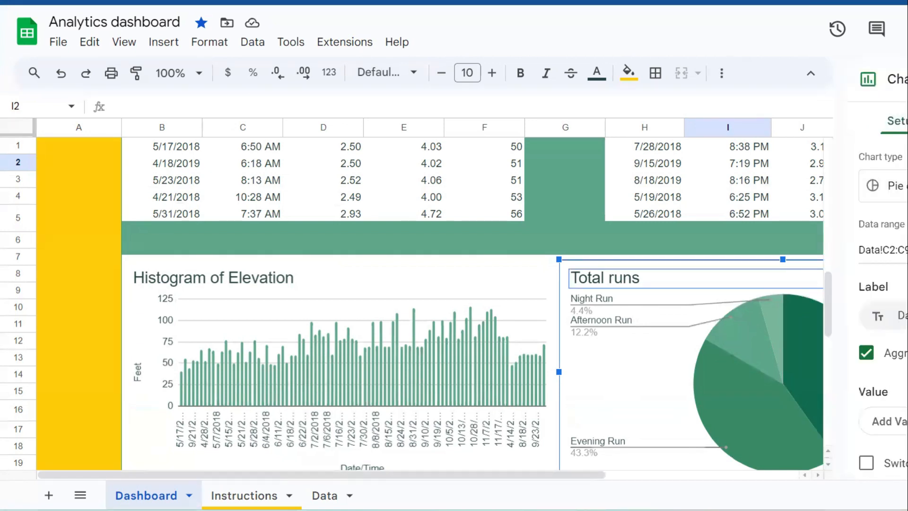
pyautogui.click(898, 186)
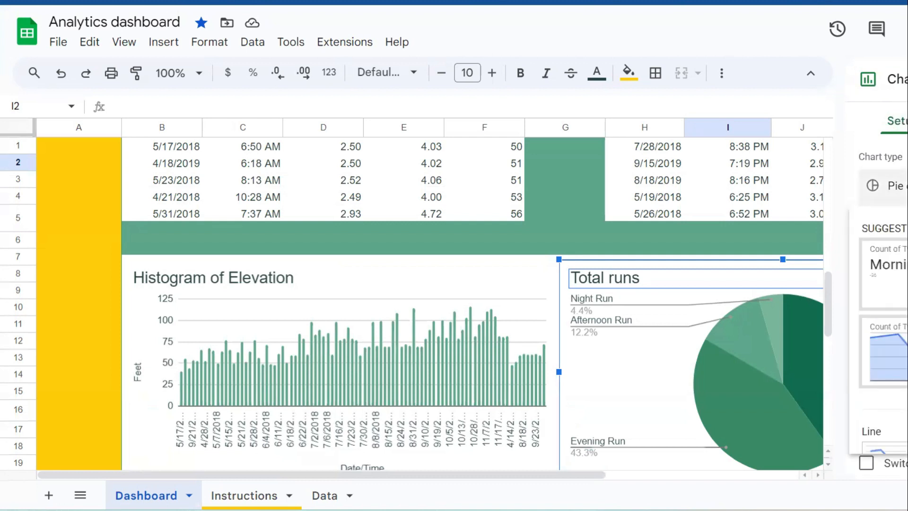
pyautogui.scroll(-10, 882, 331)
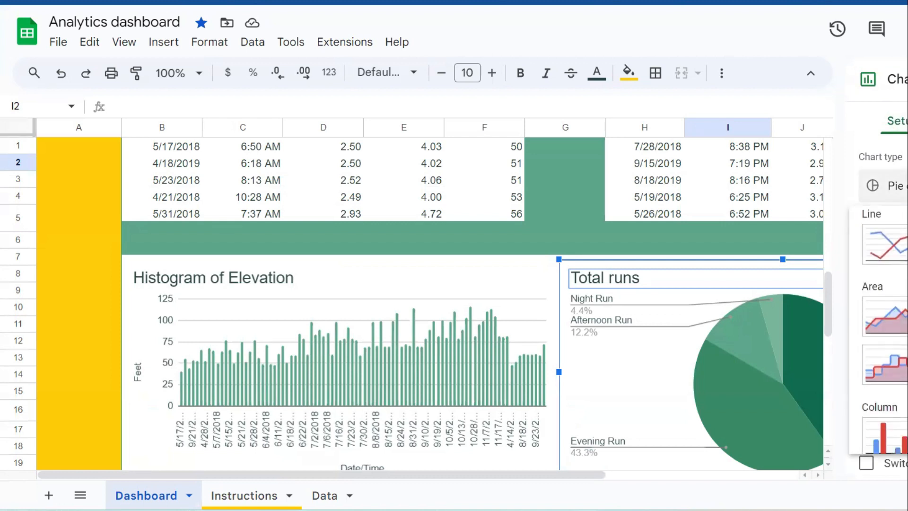
pyautogui.scroll(-3, 882, 331)
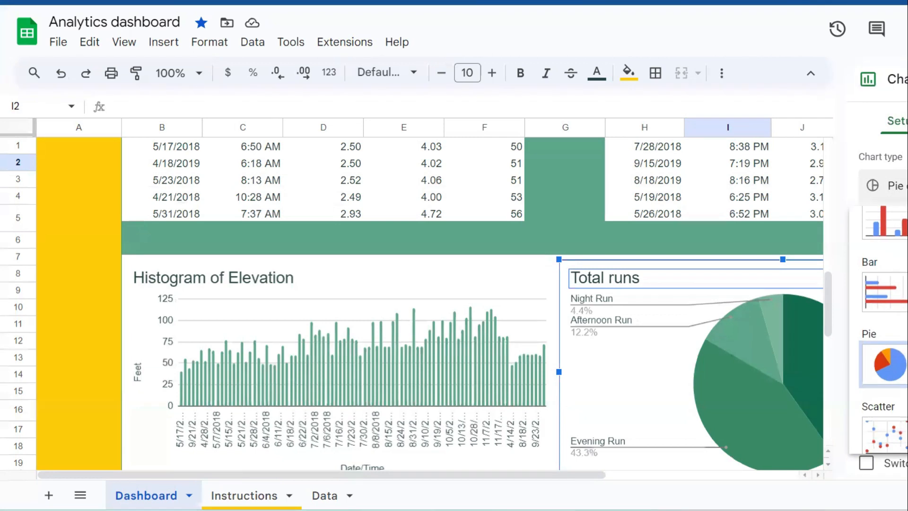
pyautogui.scroll(-3, 882, 331)
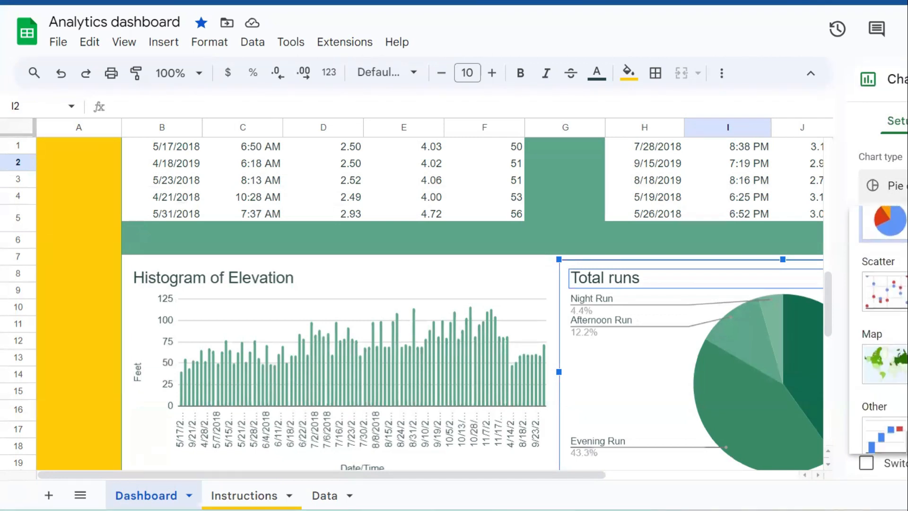
pyautogui.click(905, 292)
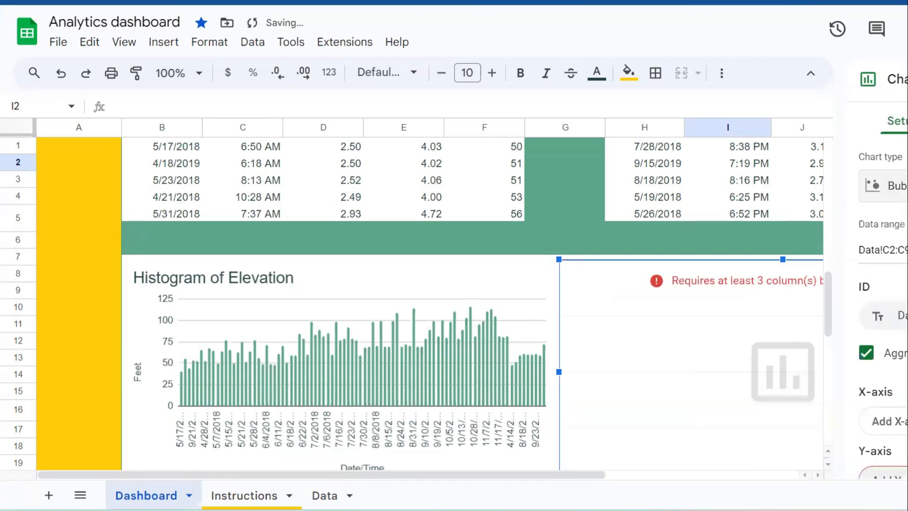
# Try the histogram chart type for the Total runs chart.
pyautogui.click(897, 186)
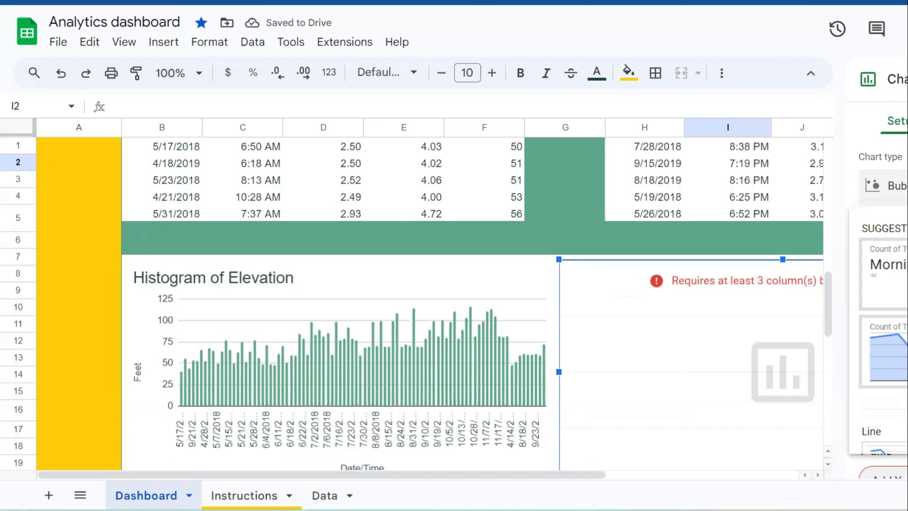
pyautogui.scroll(-10, 881, 331)
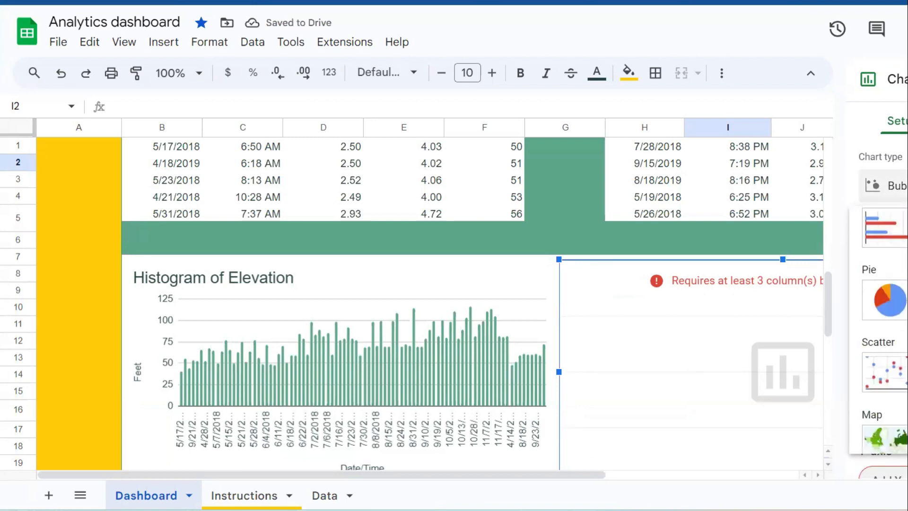
pyautogui.scroll(-2, 882, 331)
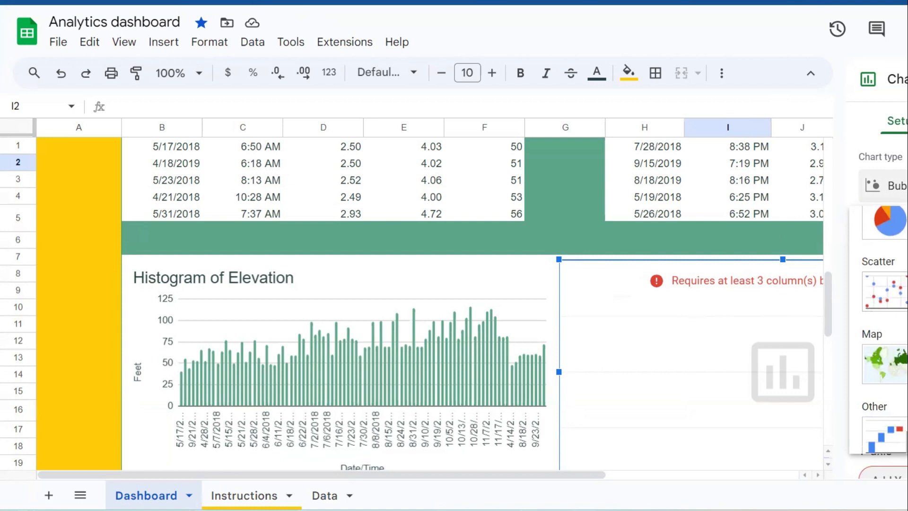
pyautogui.scroll(-3, 882, 331)
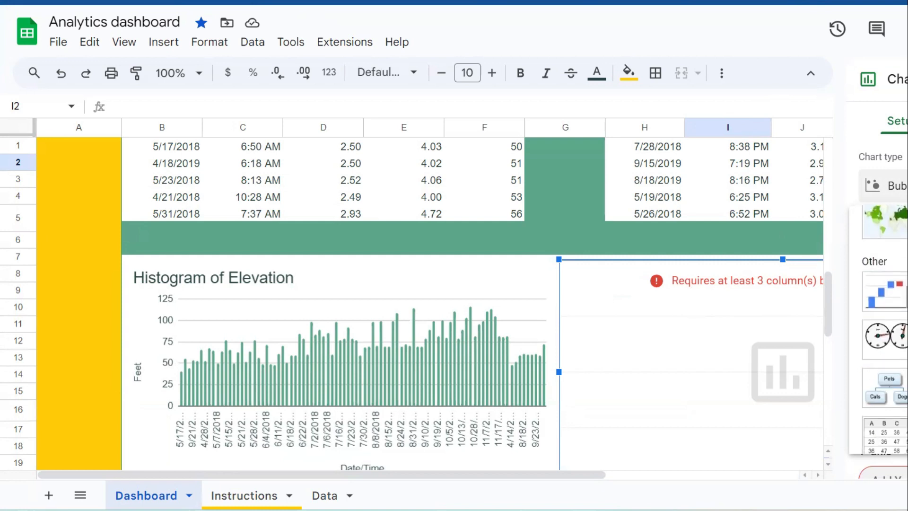
pyautogui.click(906, 291)
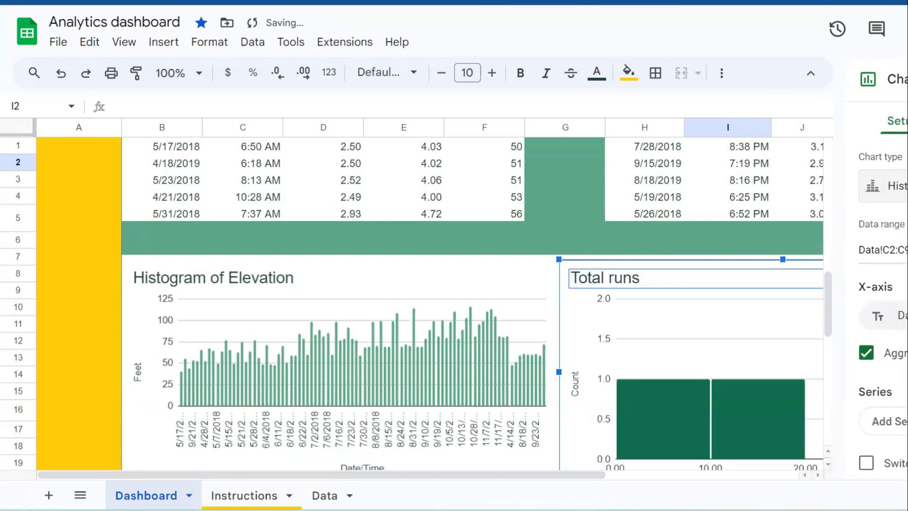
# Change the Total runs chart back to a pie chart and close the chart editor.
pyautogui.click(898, 186)
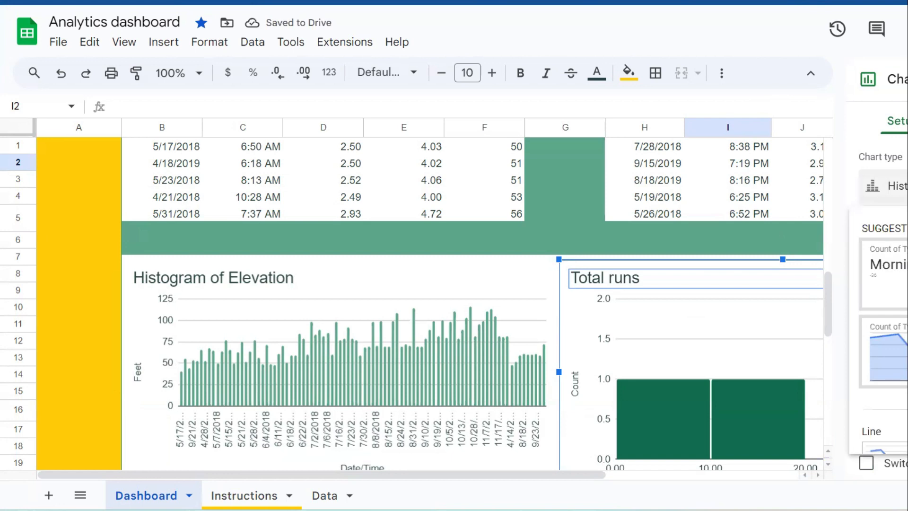
pyautogui.click(906, 275)
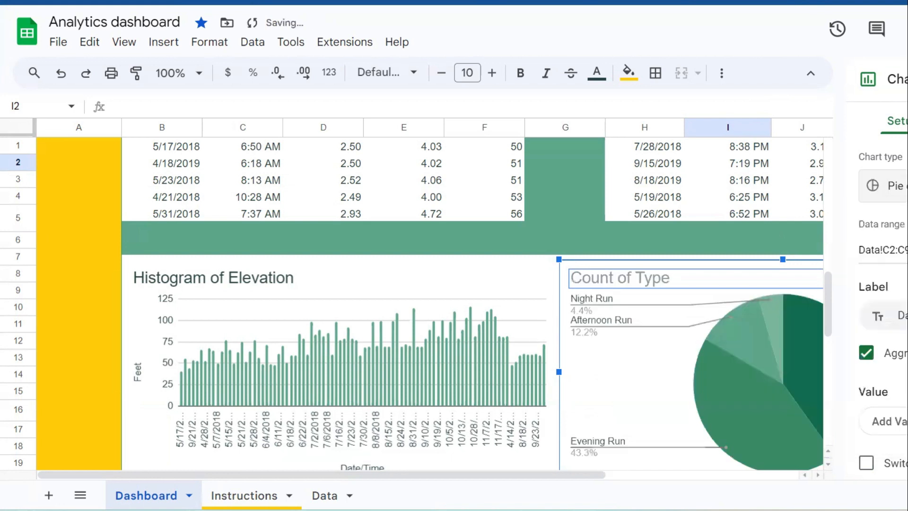
pyautogui.press('Escape')
# Examine the QUERY formula behind the Top 10 Morning Runs table and the Data sheet columns it draws from.
pyautogui.scroll(-3, 687, 328)
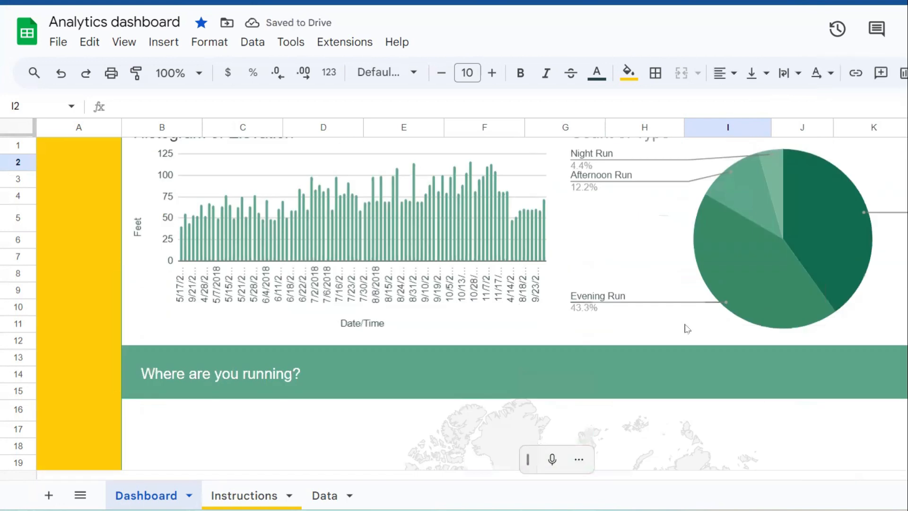
pyautogui.scroll(-3, 688, 328)
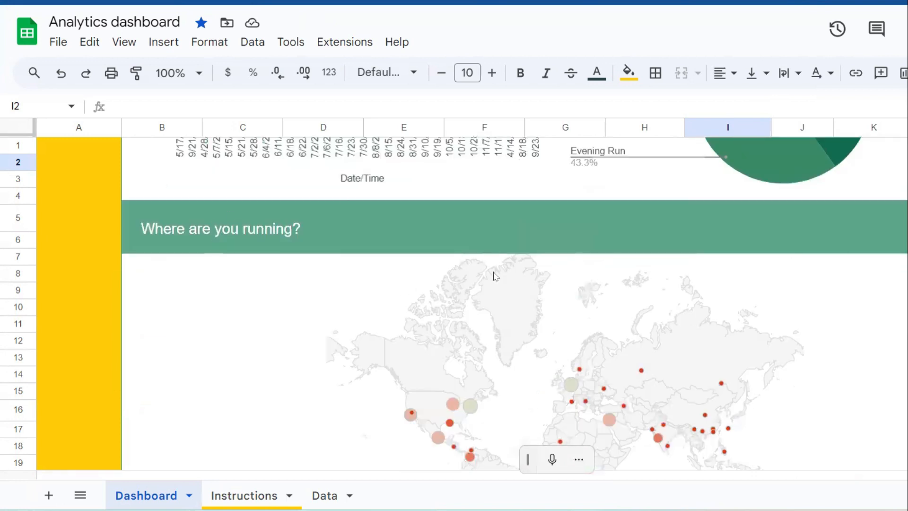
pyautogui.scroll(5, 492, 257)
pyautogui.scroll(6, 492, 258)
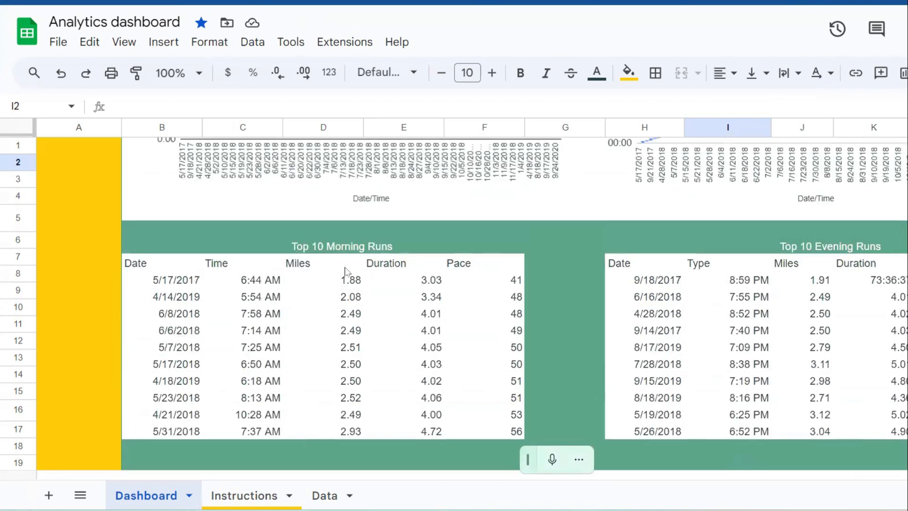
pyautogui.click(330, 249)
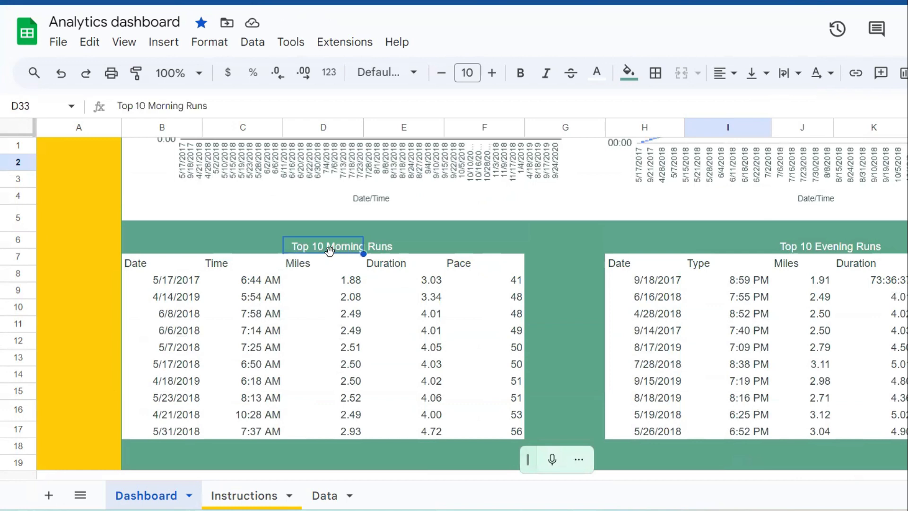
pyautogui.click(188, 282)
pyautogui.click(494, 277)
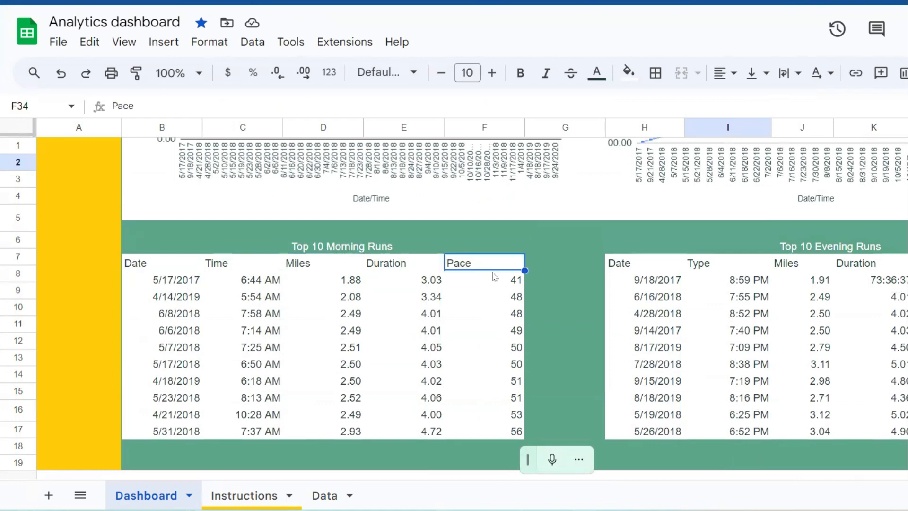
pyautogui.click(171, 282)
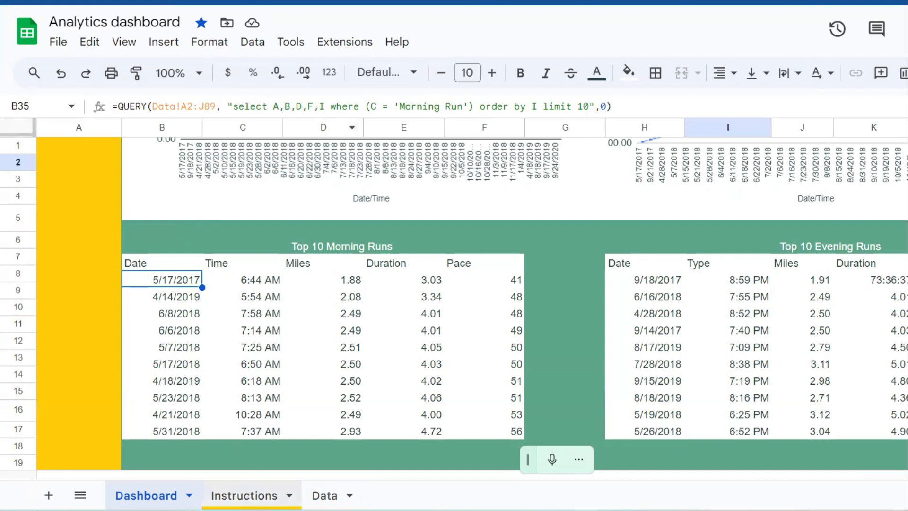
pyautogui.click(326, 495)
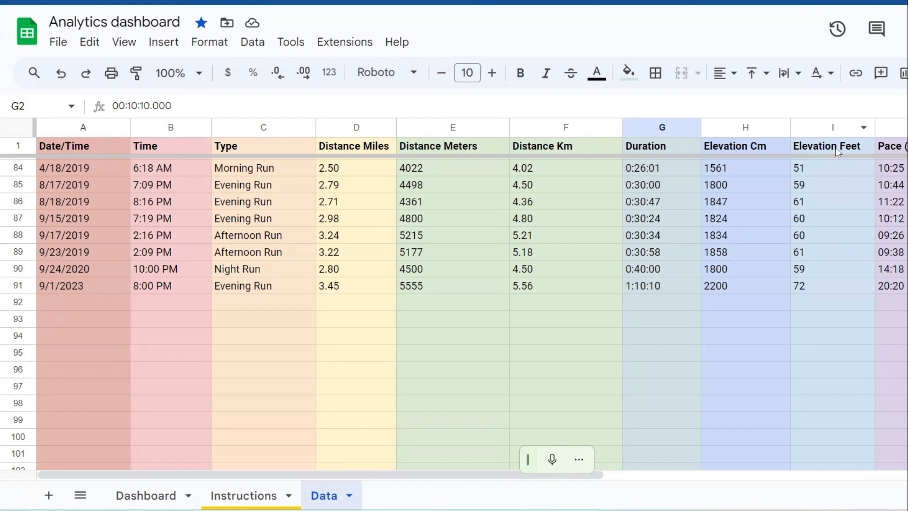
pyautogui.click(171, 493)
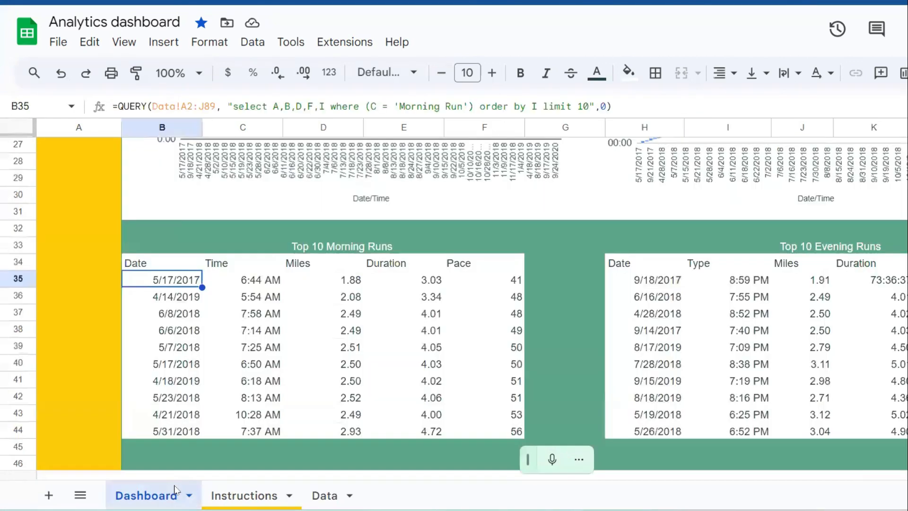
# Change the morning runs table heading in D33 to "Top 5 Morning Runs".
pyautogui.click(325, 246)
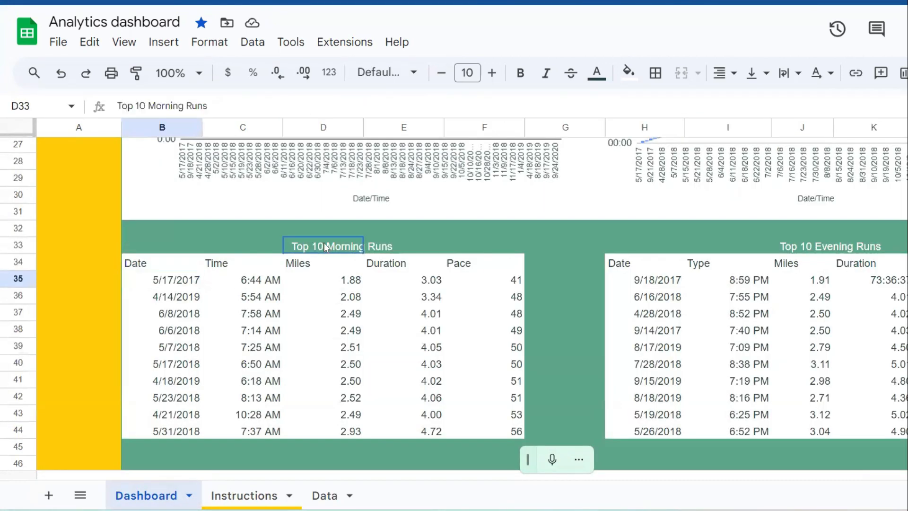
pyautogui.click(150, 105)
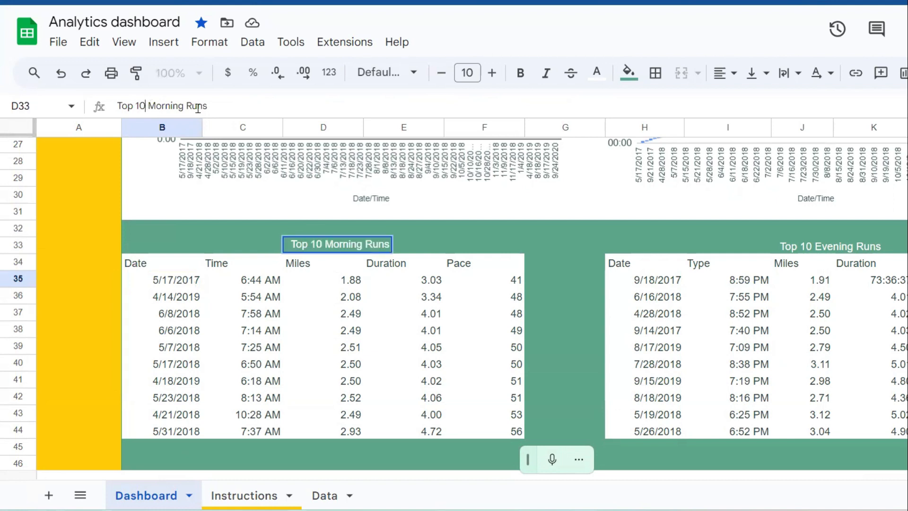
pyautogui.press('BackSpace')
pyautogui.press('BackSpace')
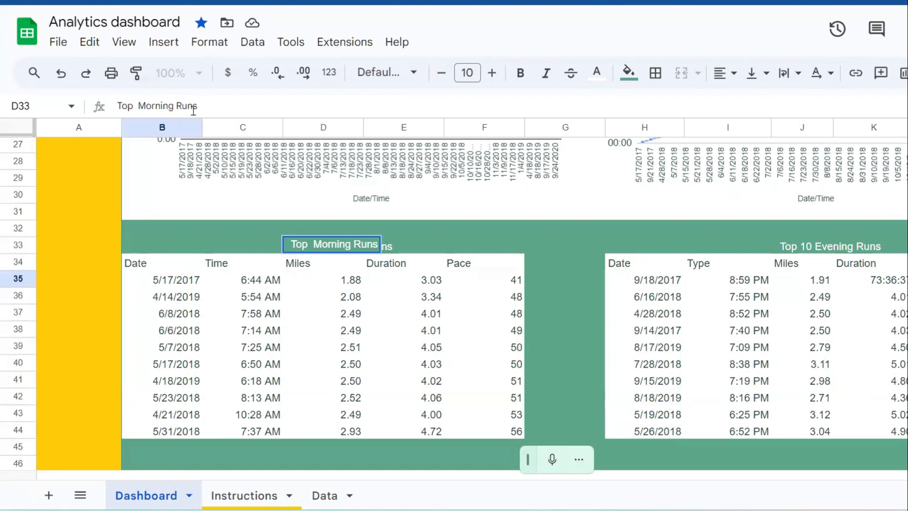
pyautogui.write('5')
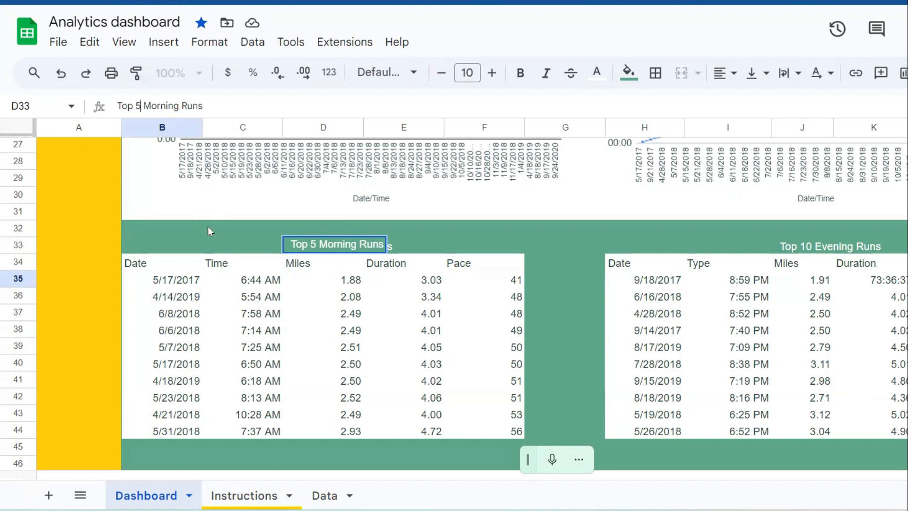
# Set the row limit in the Morning Run QUERY formula in B35 to 5.
pyautogui.click(196, 280)
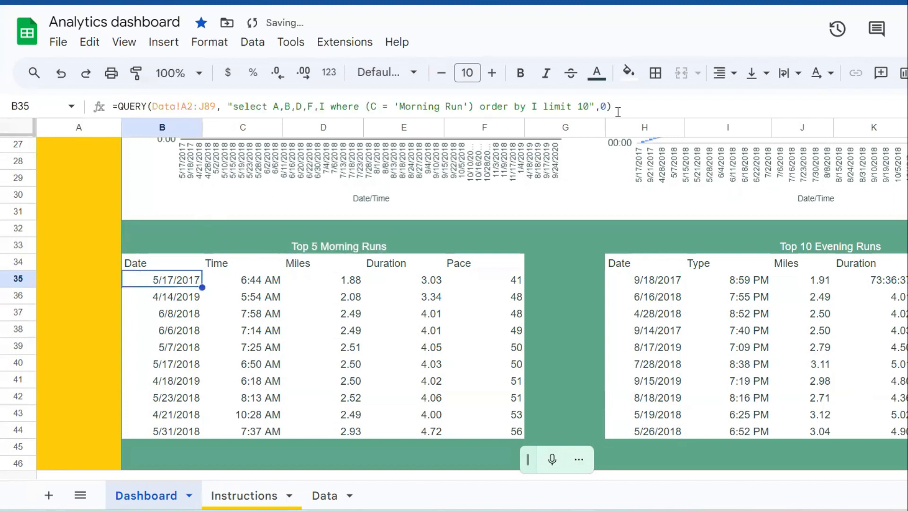
pyautogui.click(589, 106)
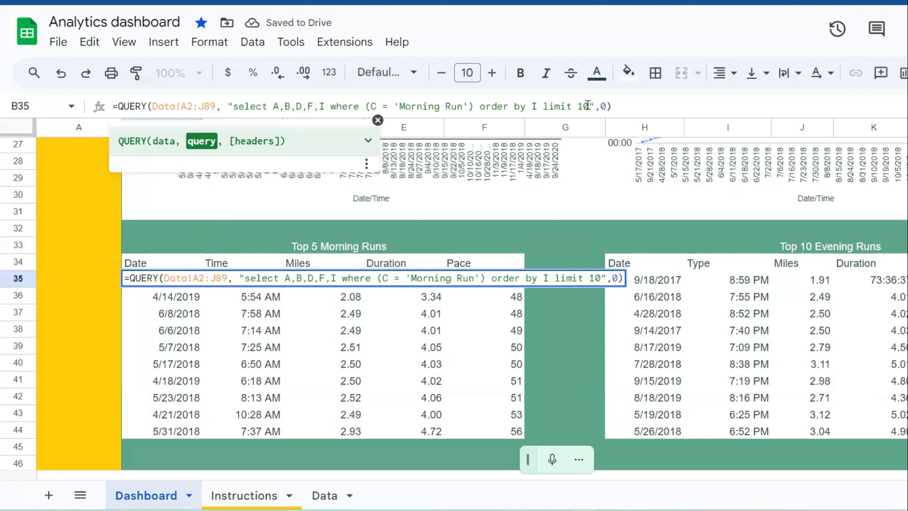
pyautogui.press('BackSpace')
pyautogui.press('BackSpace')
pyautogui.write('5')
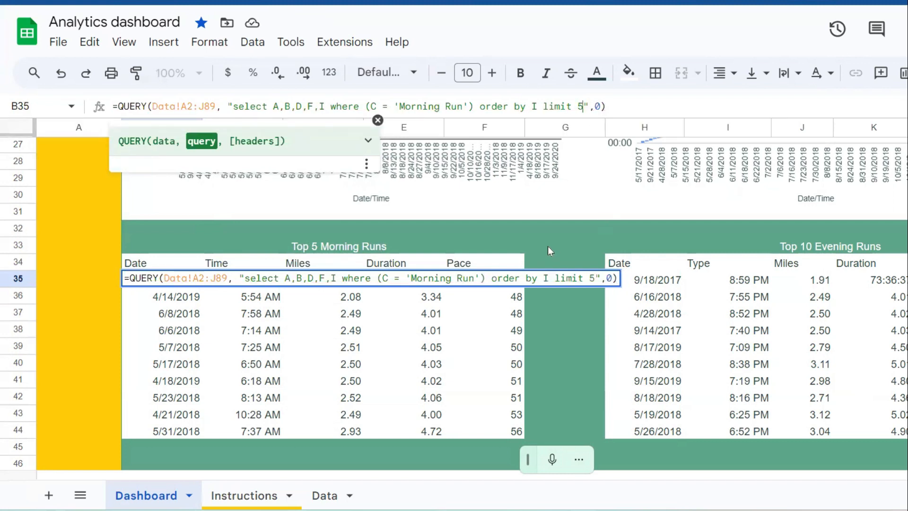
pyautogui.press('Return')
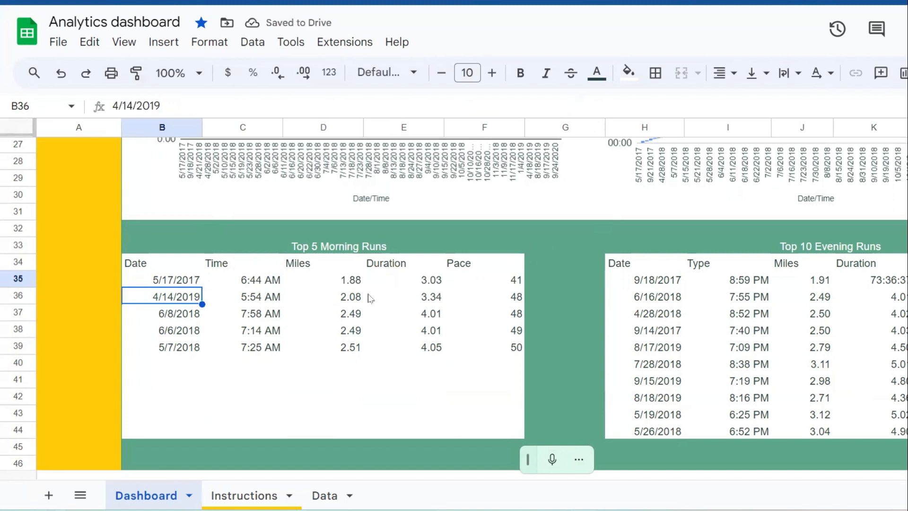
pyautogui.click(340, 279)
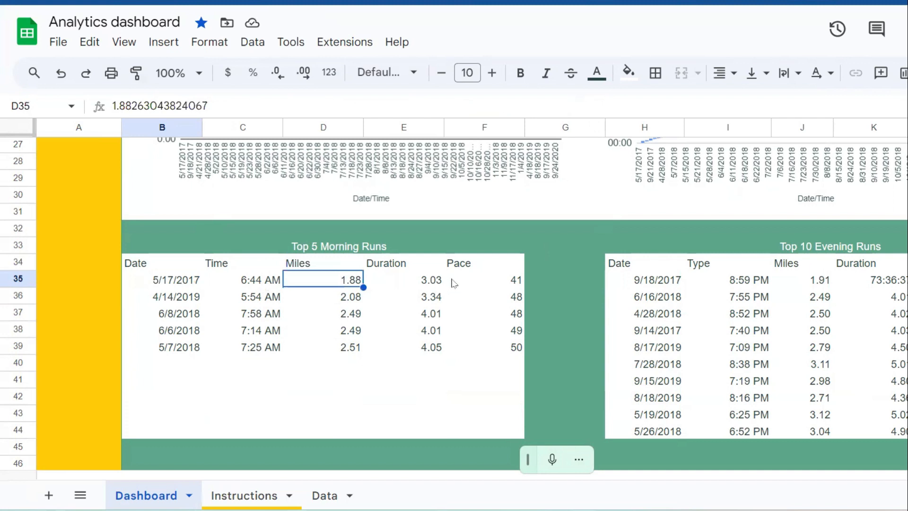
# Set the row limit in the Morning Run QUERY formula in B35 to 8.
pyautogui.click(181, 283)
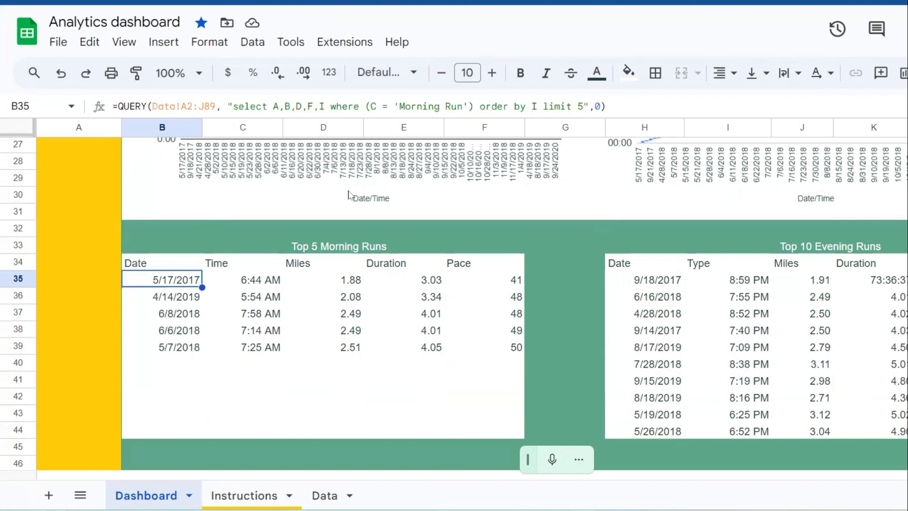
pyautogui.click(582, 106)
pyautogui.click(583, 108)
pyautogui.press('BackSpace')
pyautogui.write('8')
pyautogui.press('Return')
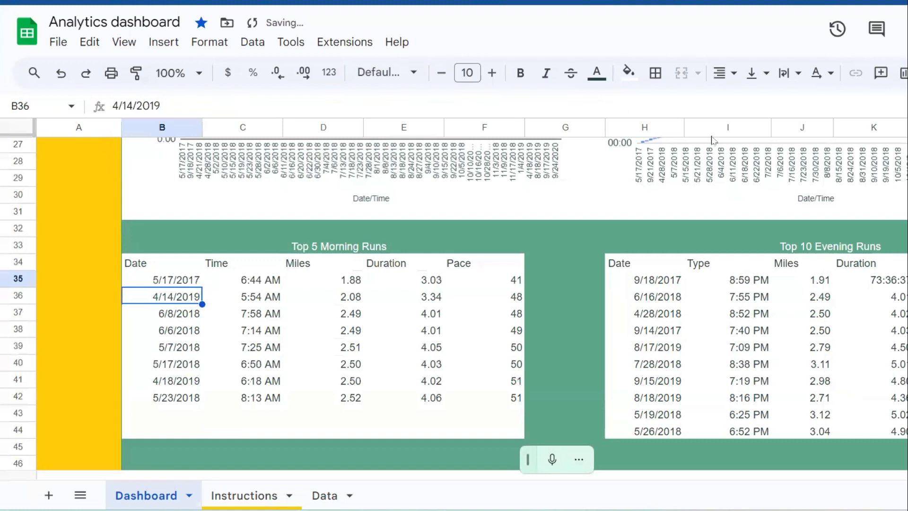
# Set the row limit in the Evening Run QUERY formula in H35 to 15 and inspect the last rows of the table.
pyautogui.click(661, 282)
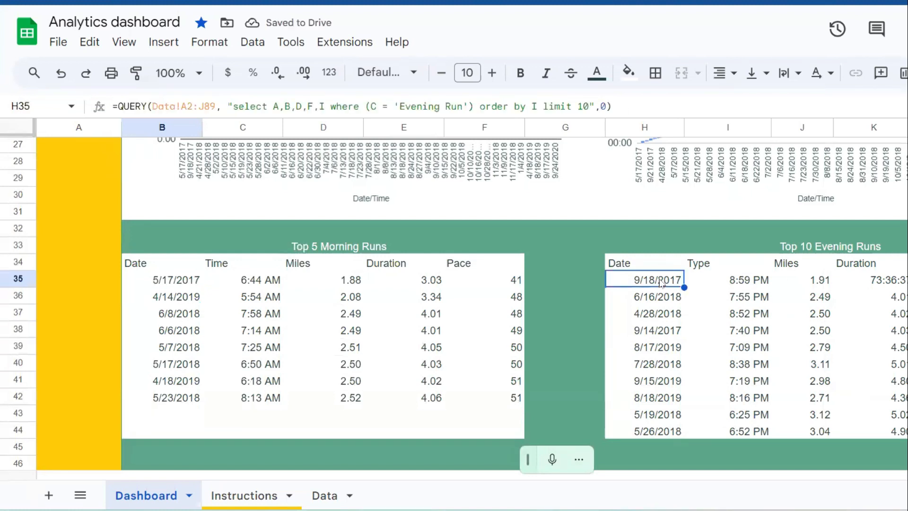
pyautogui.click(589, 103)
pyautogui.press('BackSpace')
pyautogui.press('BackSpace')
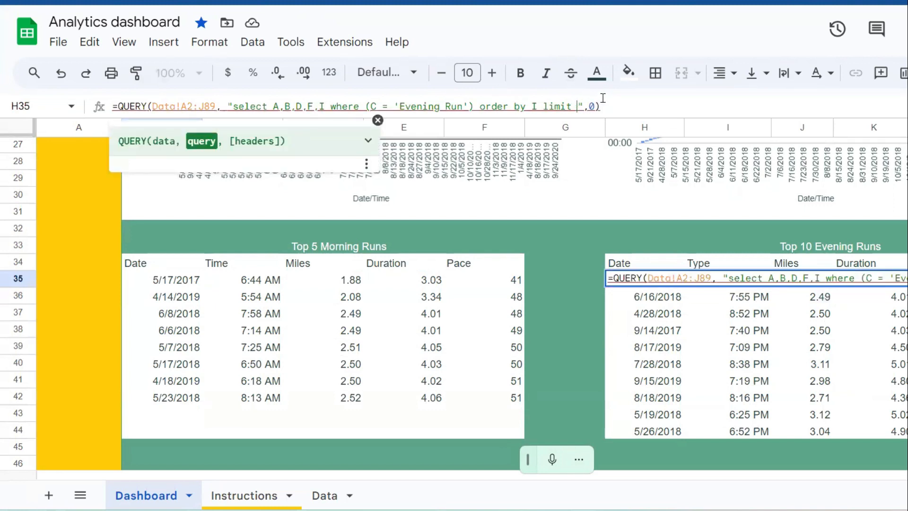
pyautogui.write('15')
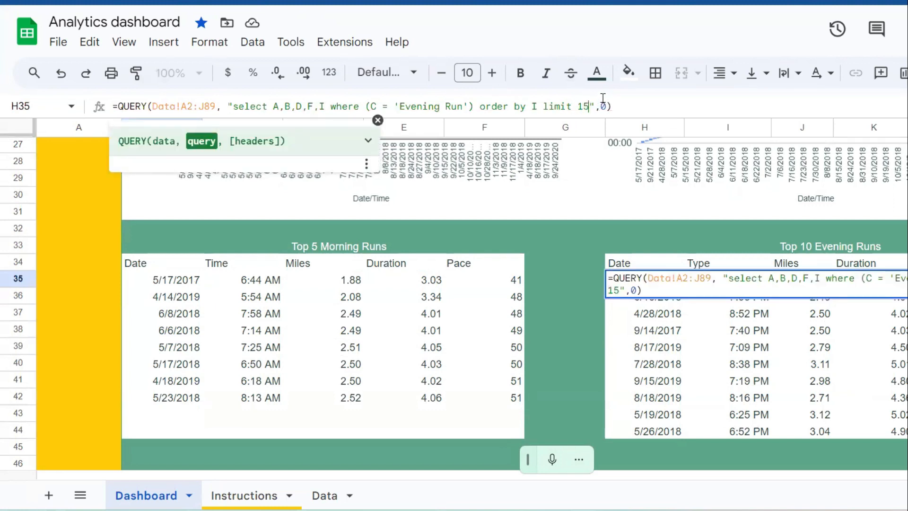
pyautogui.press('Return')
pyautogui.scroll(-3, 845, 291)
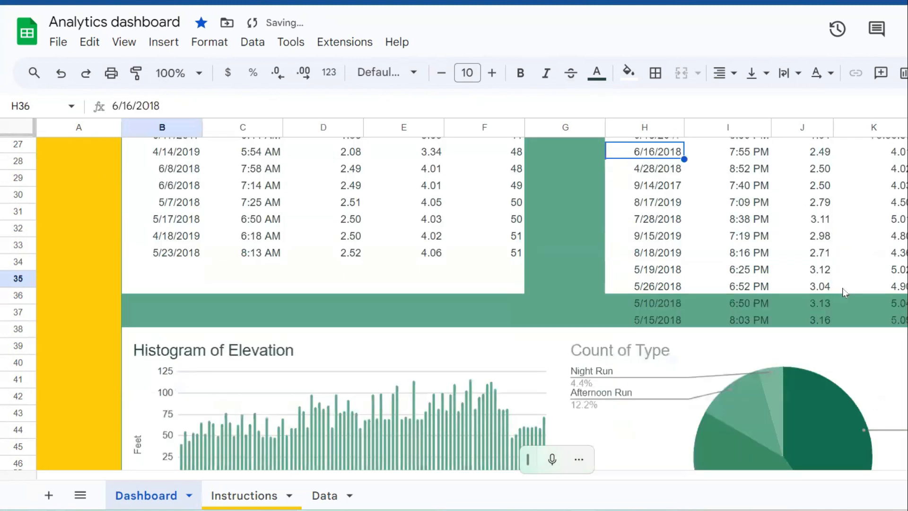
pyautogui.click(612, 285)
pyautogui.click(628, 251)
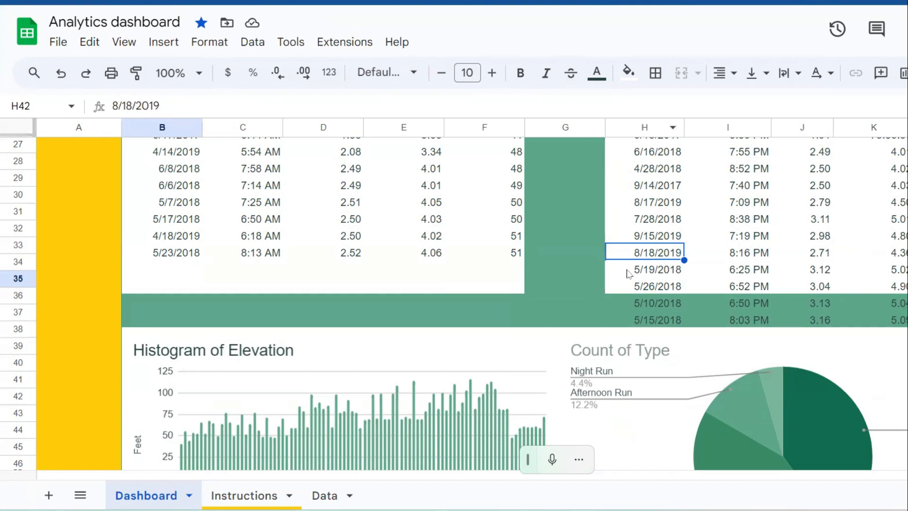
pyautogui.click(624, 303)
pyautogui.click(647, 287)
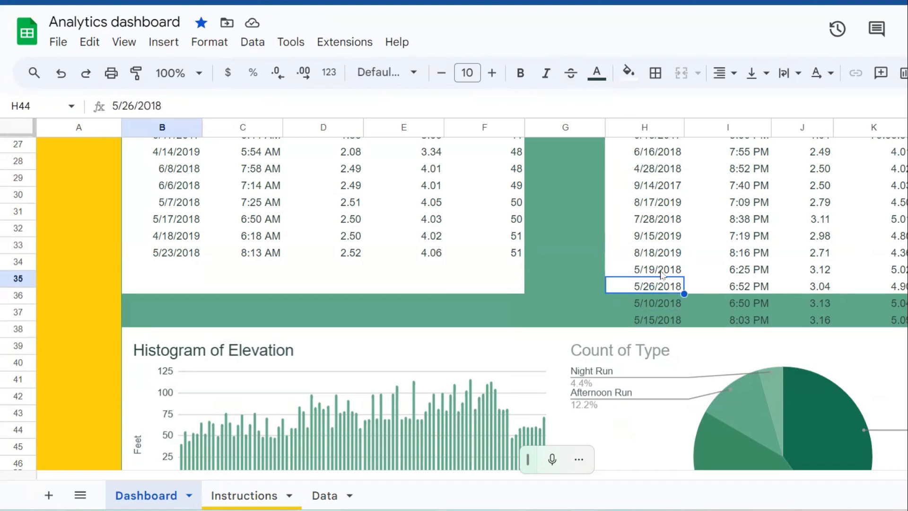
# Edit the row limit in the Evening Run QUERY formula in H35 once more.
pyautogui.scroll(5, 647, 287)
pyautogui.doubleClick(650, 350)
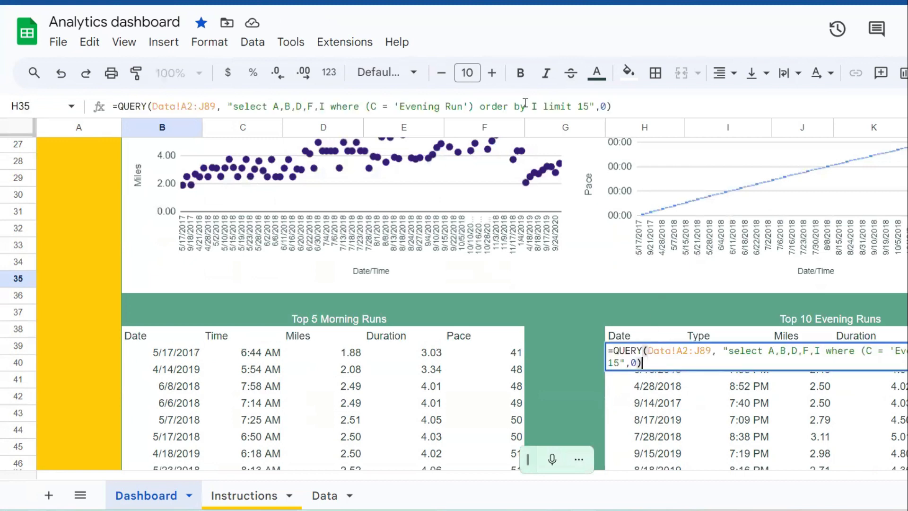
pyautogui.click(589, 106)
pyautogui.press('BackSpace')
pyautogui.write('0')
pyautogui.press('Return')
# Fill cells H44:L46 at the end of the Evening Runs table with white.
pyautogui.scroll(-5, 621, 280)
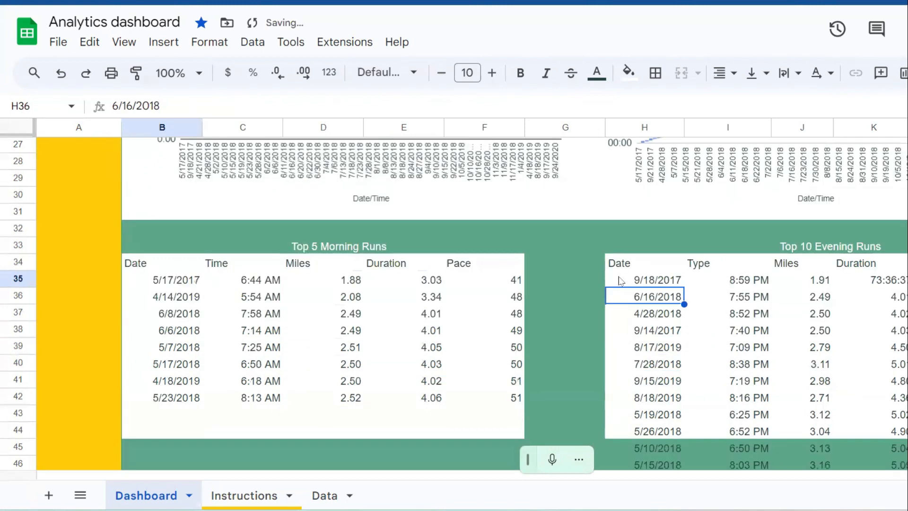
pyautogui.click(641, 269)
pyautogui.moveTo(643, 286); pyautogui.dragTo(906, 321)
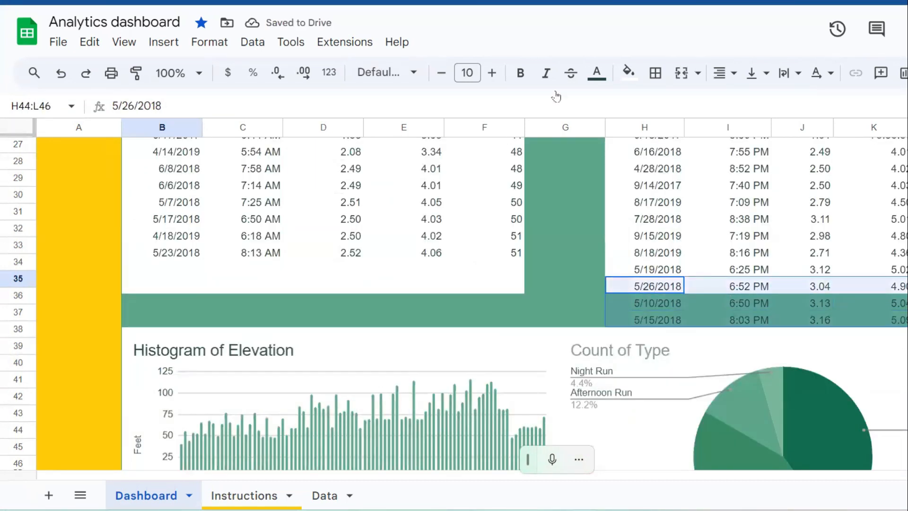
pyautogui.click(628, 73)
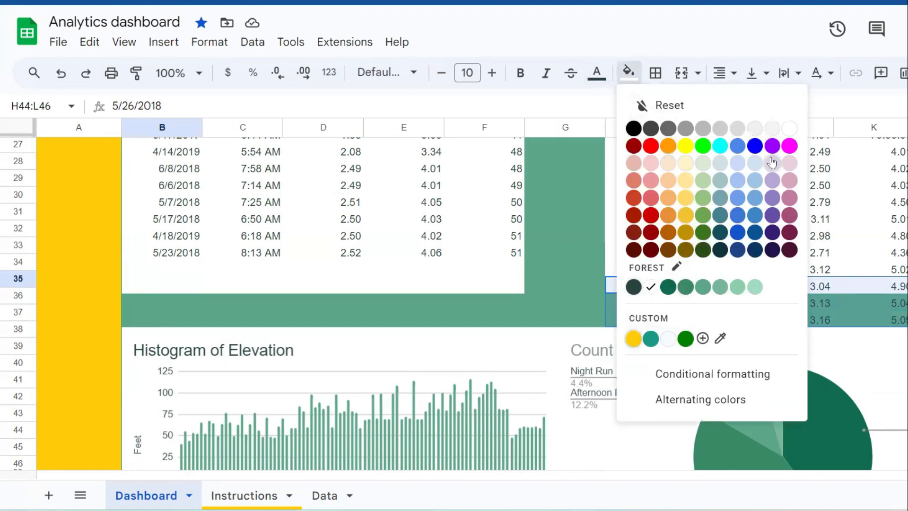
pyautogui.click(789, 132)
pyautogui.click(758, 237)
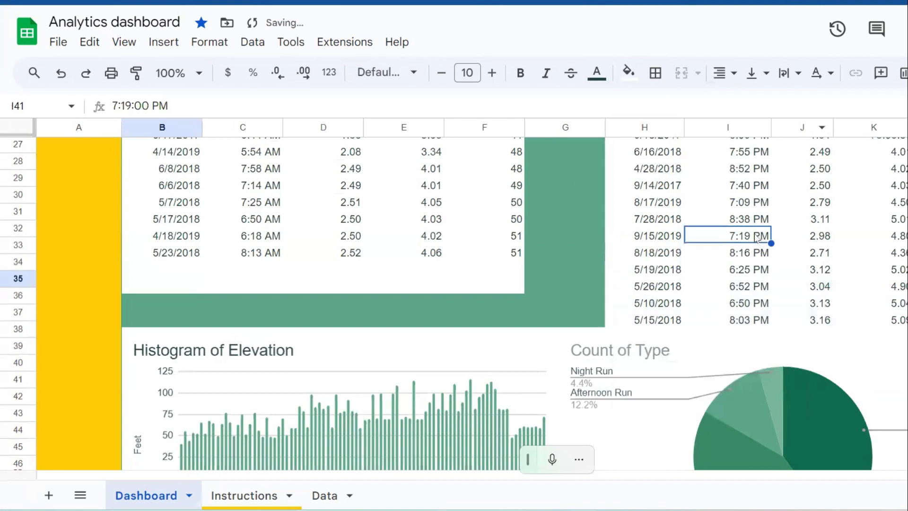
# Change the evening table's title in J33 to "Top 12 Evening Runs".
pyautogui.scroll(2, 472, 253)
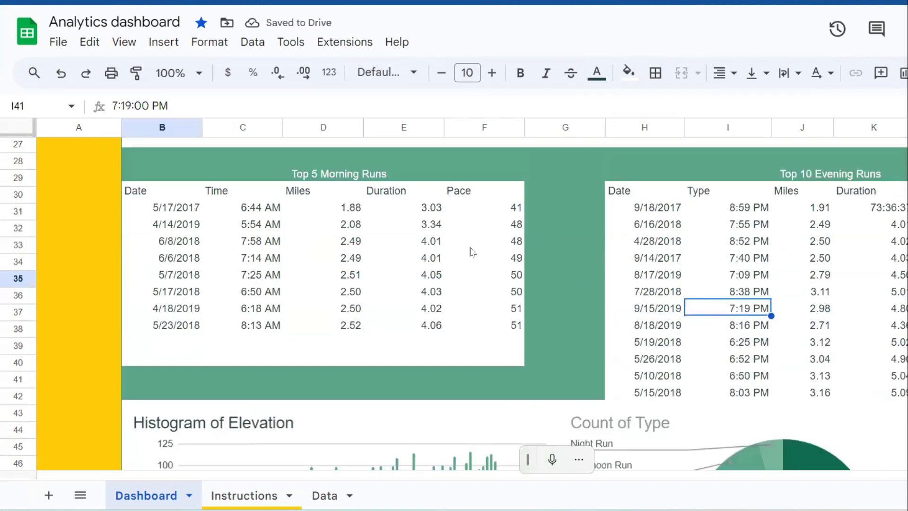
pyautogui.doubleClick(809, 175)
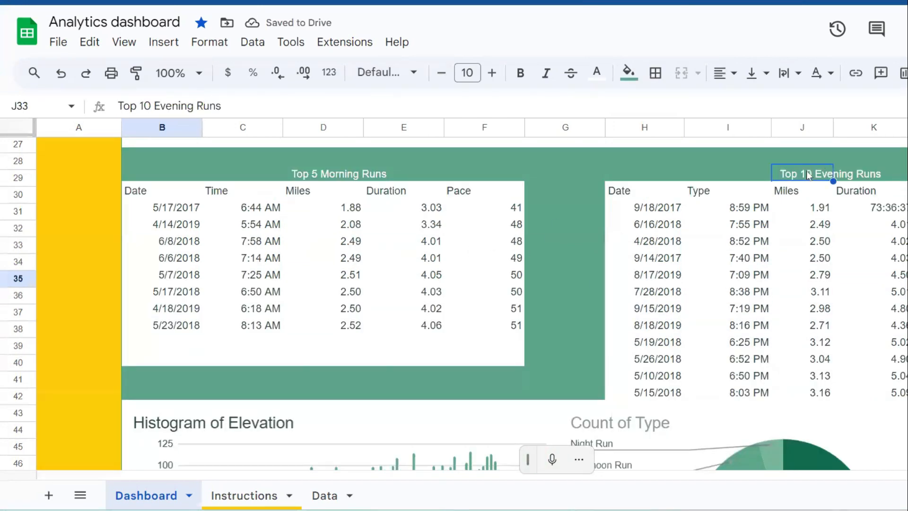
pyautogui.click(812, 174)
pyautogui.press('BackSpace')
pyautogui.write('2')
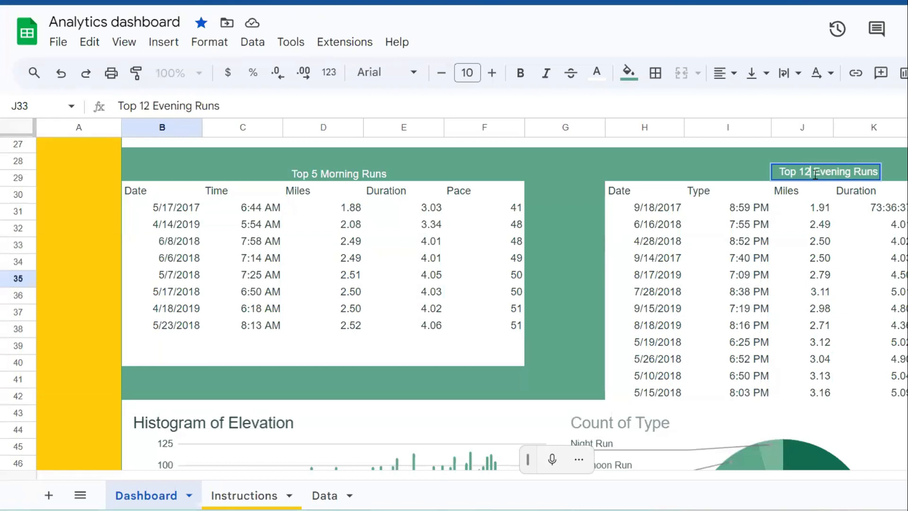
pyautogui.press('Return')
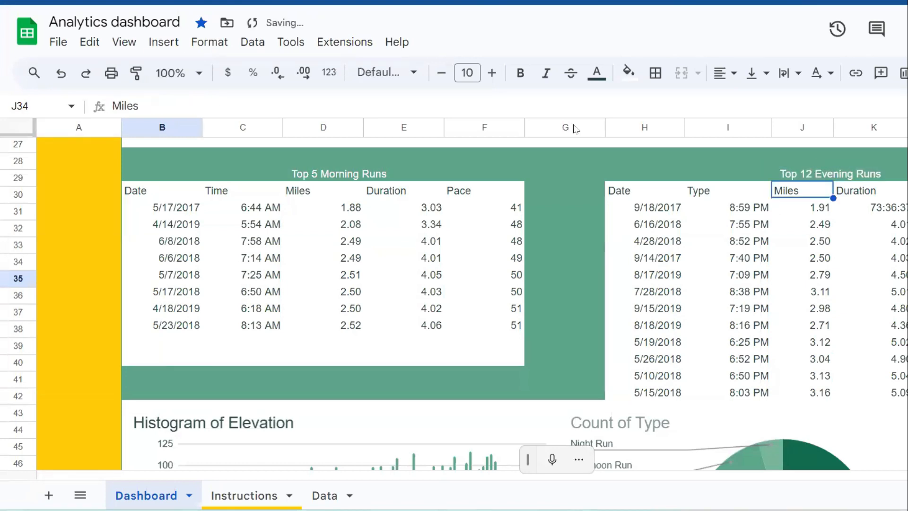
# Change the morning table's title in D33 to "Top 8 Morning Runs".
pyautogui.click(320, 176)
pyautogui.doubleClick(320, 175)
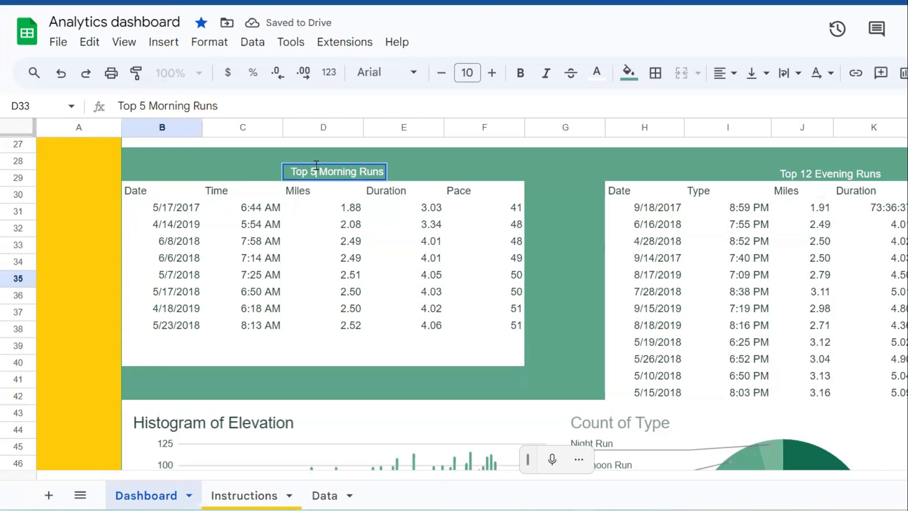
pyautogui.press('BackSpace')
pyautogui.write('8')
pyautogui.press('Return')
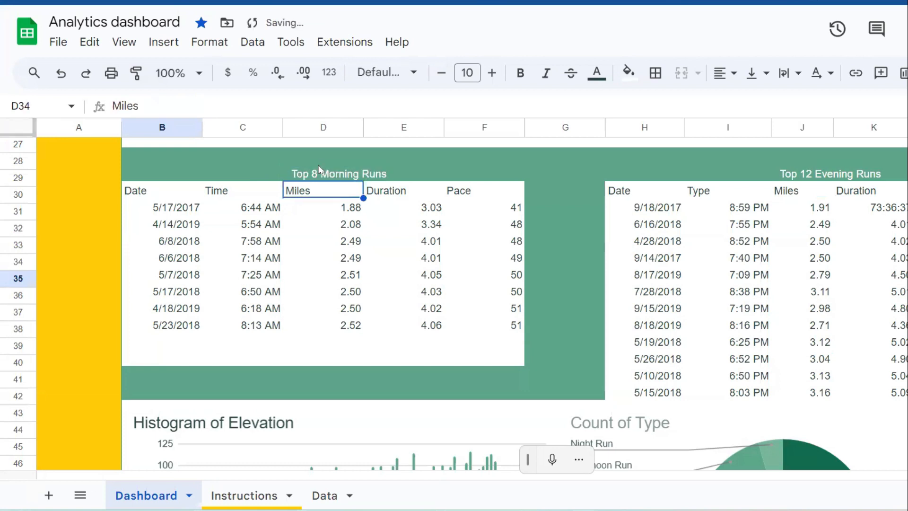
# Examine the "Where are you running?" map and its color legend, and open the geo chart's settings.
pyautogui.scroll(-10, 376, 286)
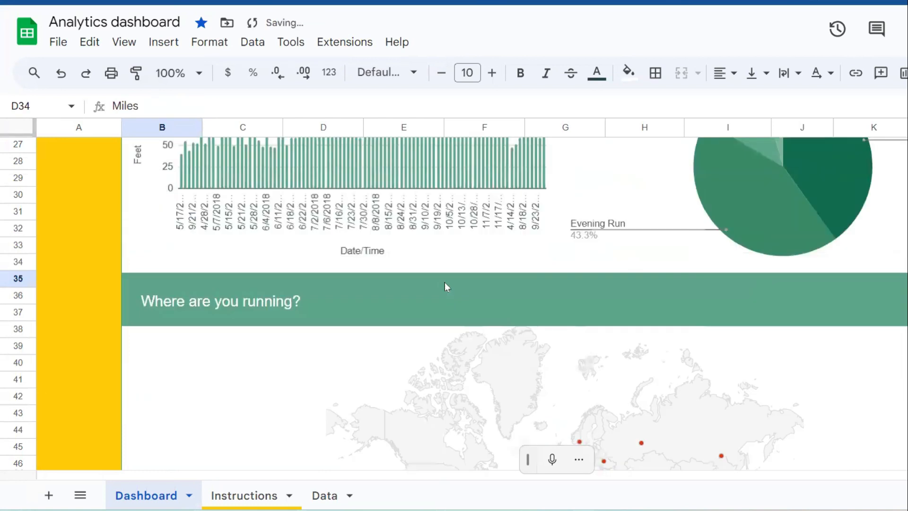
pyautogui.click(521, 285)
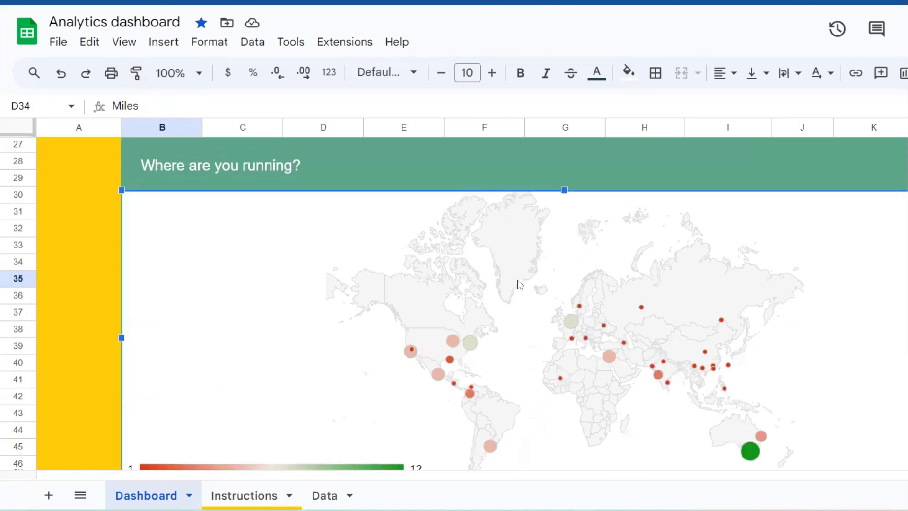
pyautogui.scroll(-3, 521, 284)
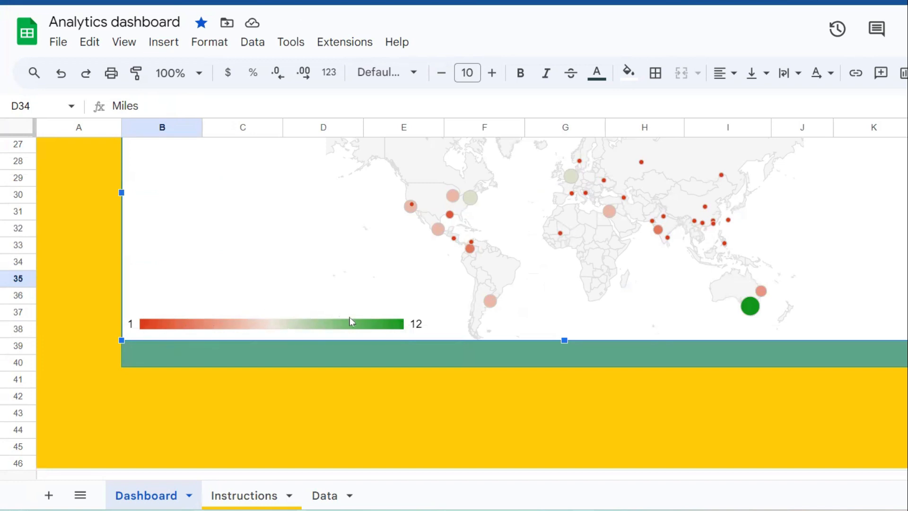
pyautogui.scroll(3, 480, 279)
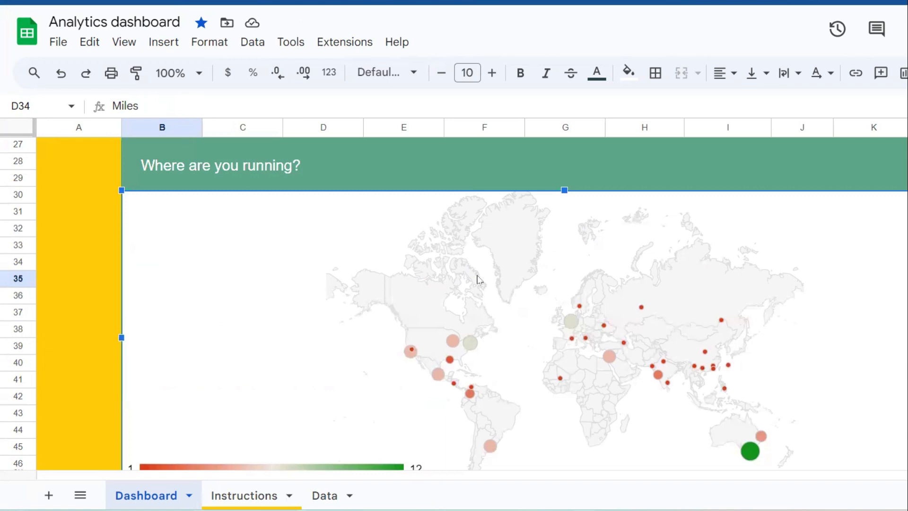
pyautogui.doubleClick(593, 307)
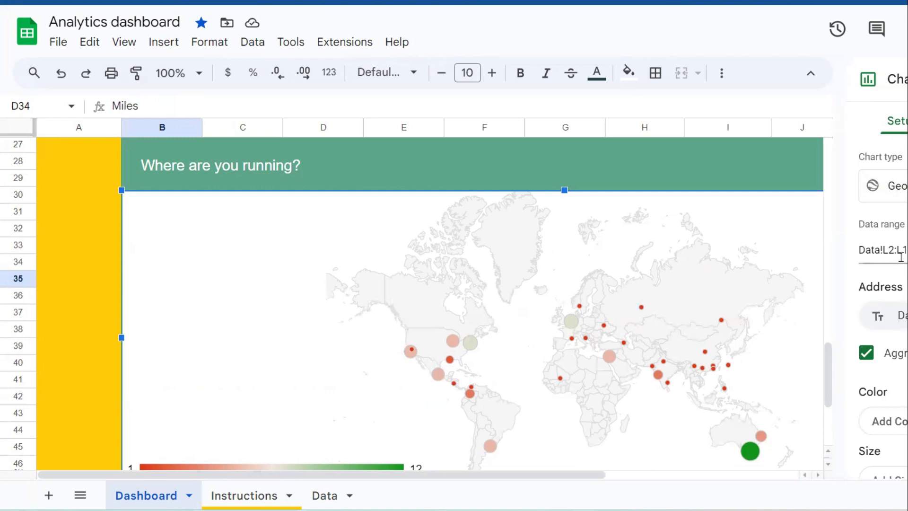
# Check the first rows of the Data sheet and return to the map on the Dashboard sheet.
pyautogui.click(339, 500)
pyautogui.scroll(10, 582, 339)
pyautogui.scroll(20, 454, 312)
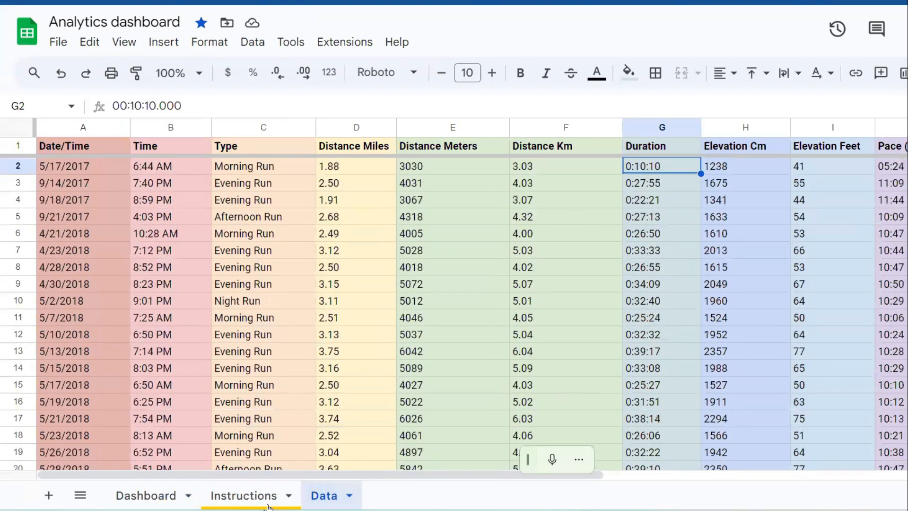
pyautogui.click(200, 497)
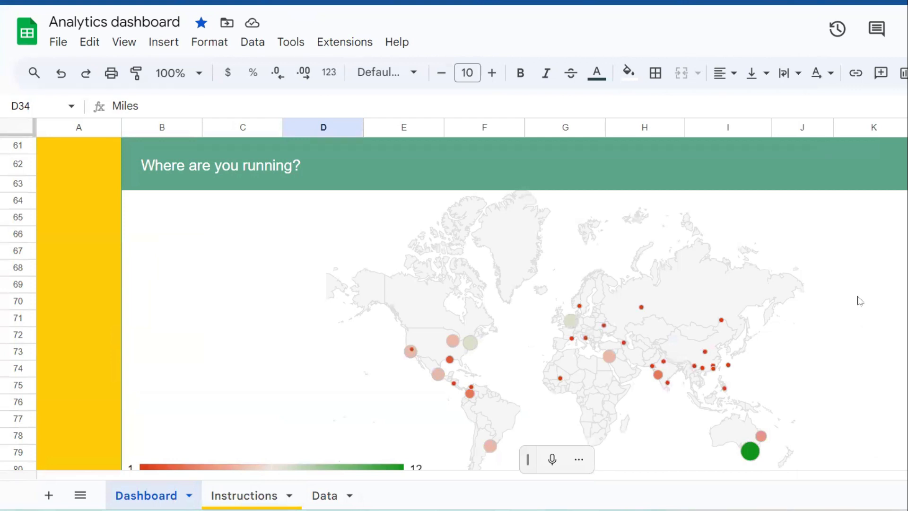
# Reopen the map's chart settings and review its data setup and its Geo region and color options.
pyautogui.doubleClick(904, 255)
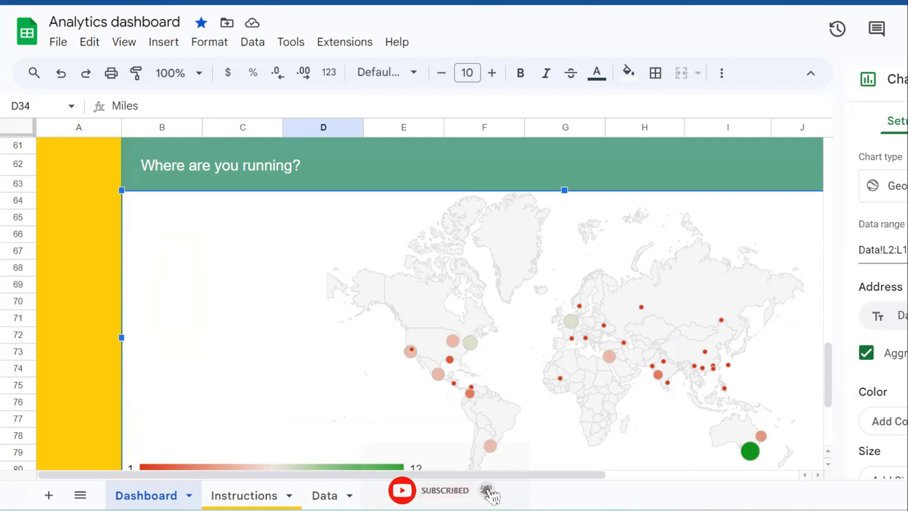
pyautogui.scroll(-2, 882, 308)
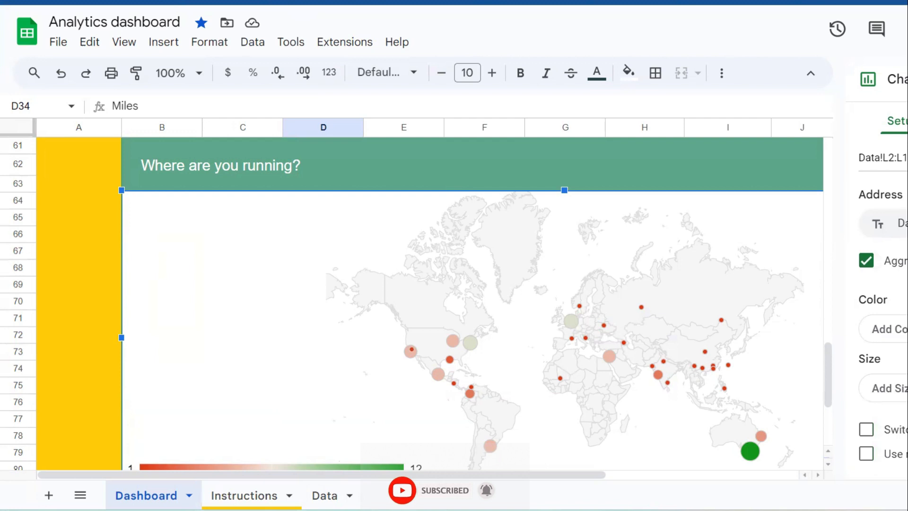
pyautogui.click(907, 121)
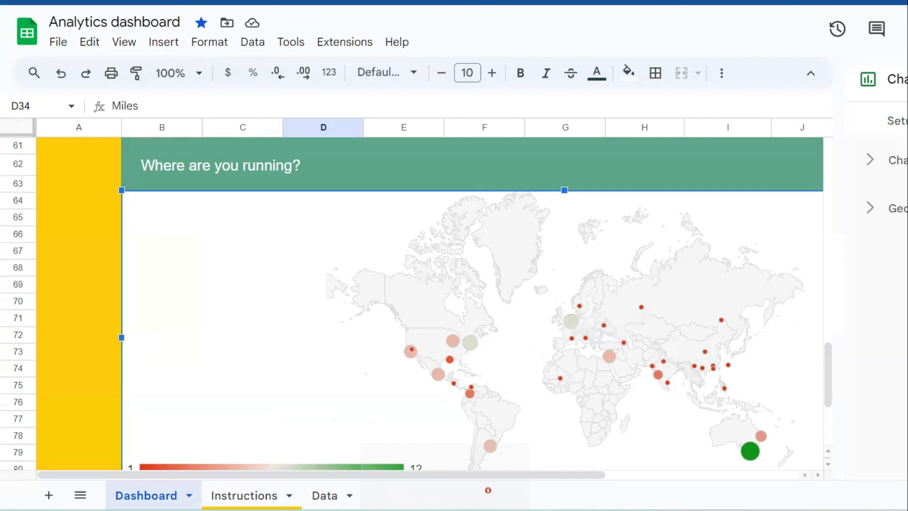
pyautogui.click(874, 214)
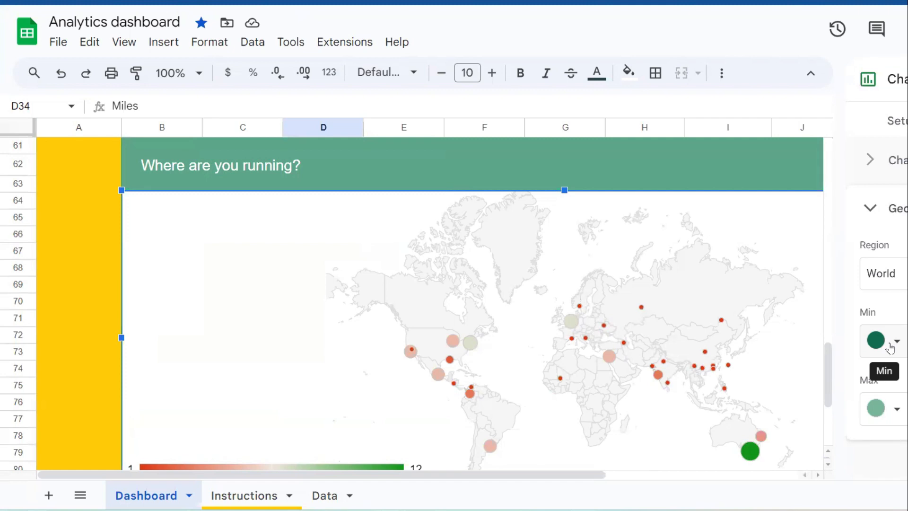
pyautogui.click(899, 120)
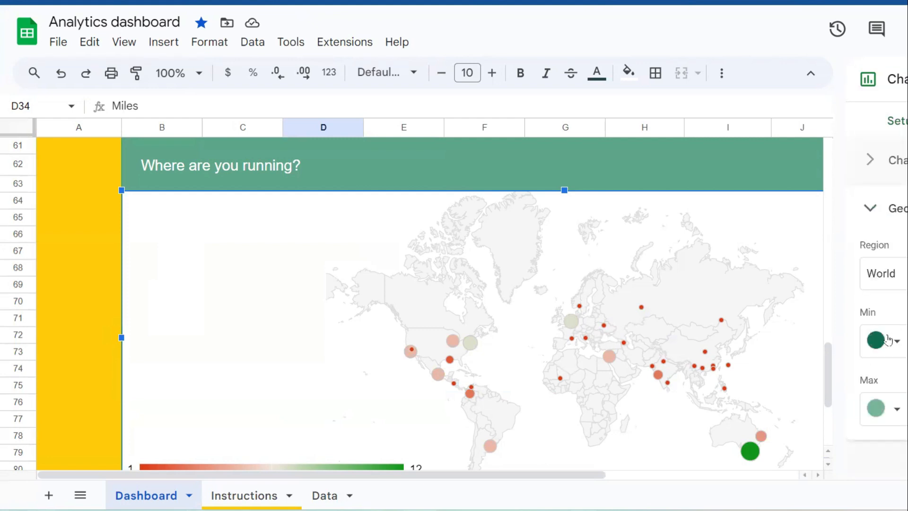
# Set the map's minimum color to light grey and its middle color to blue.
pyautogui.click(897, 340)
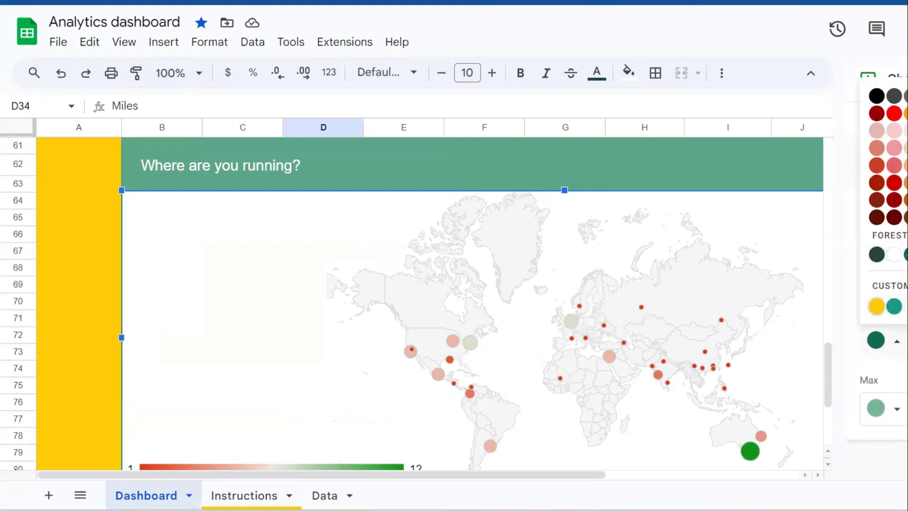
pyautogui.click(907, 96)
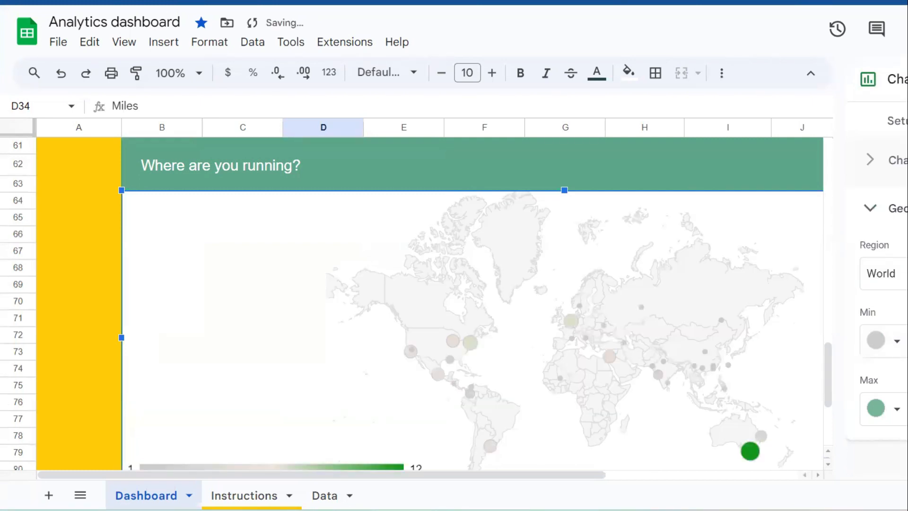
pyautogui.click(907, 341)
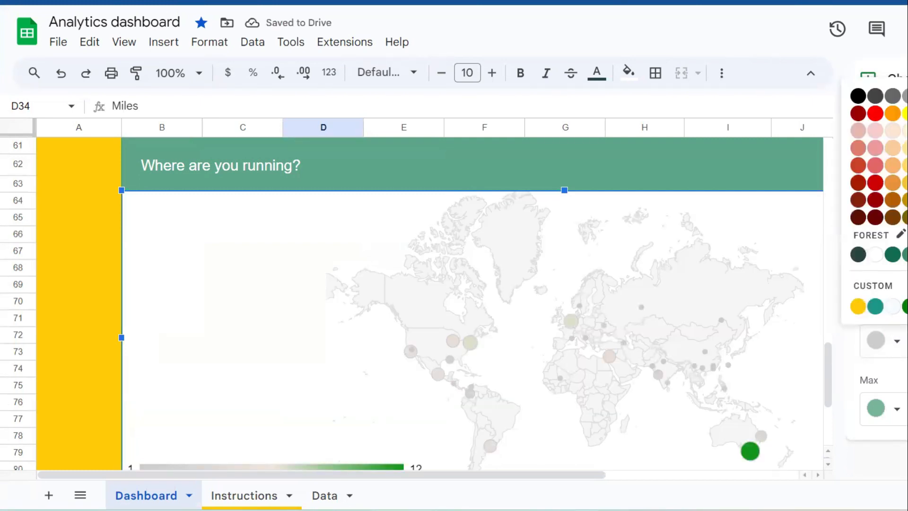
pyautogui.click(907, 113)
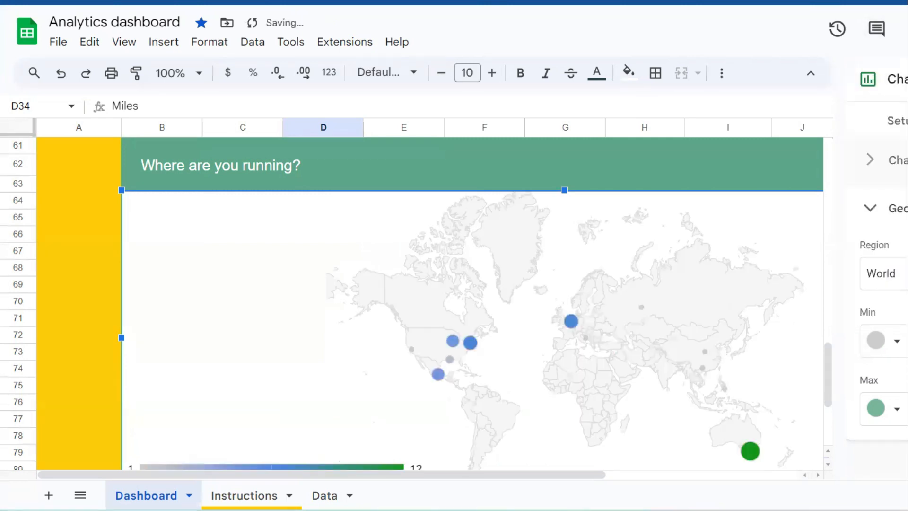
# Set the map's maximum color to a darker Forest green and its minimum color to light blue, and close the chart settings.
pyautogui.click(896, 409)
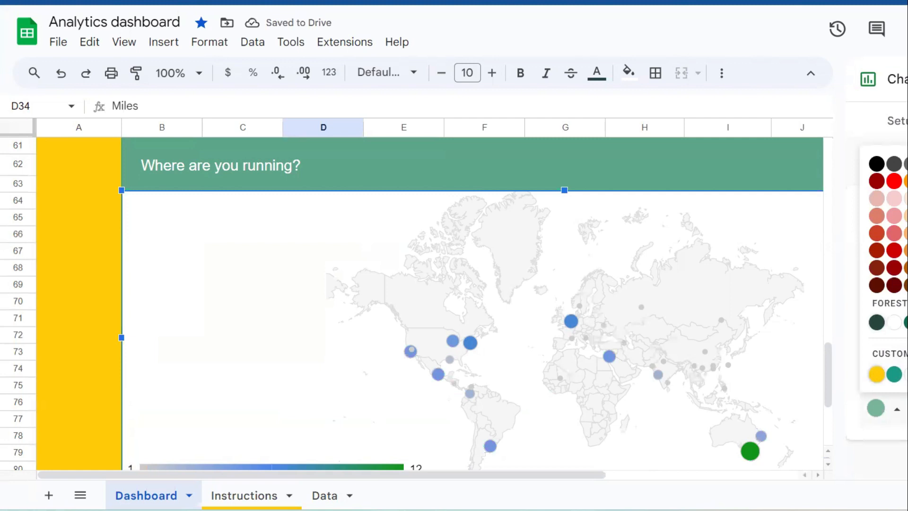
pyautogui.click(906, 323)
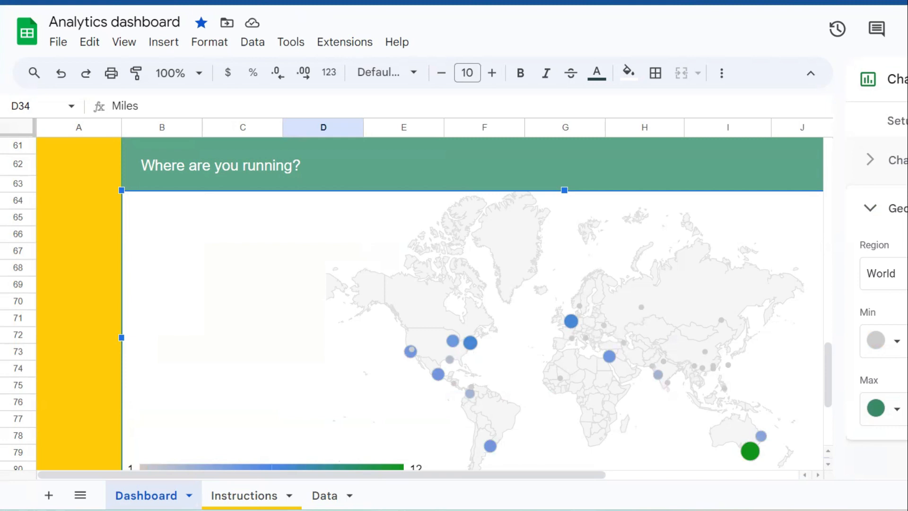
pyautogui.click(897, 342)
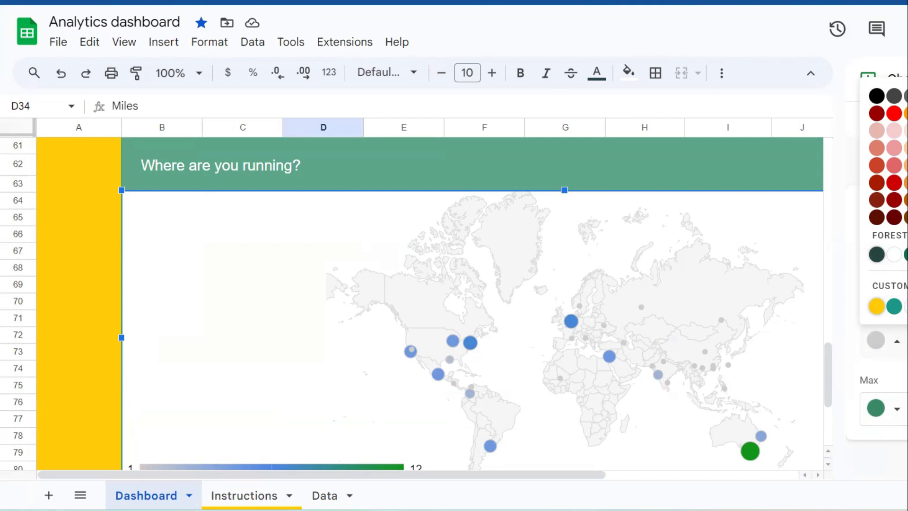
pyautogui.click(907, 148)
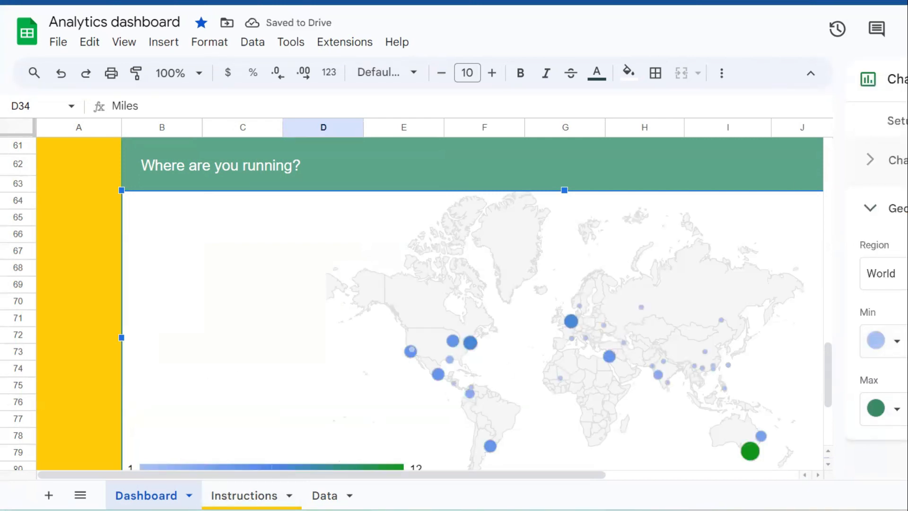
pyautogui.click(907, 79)
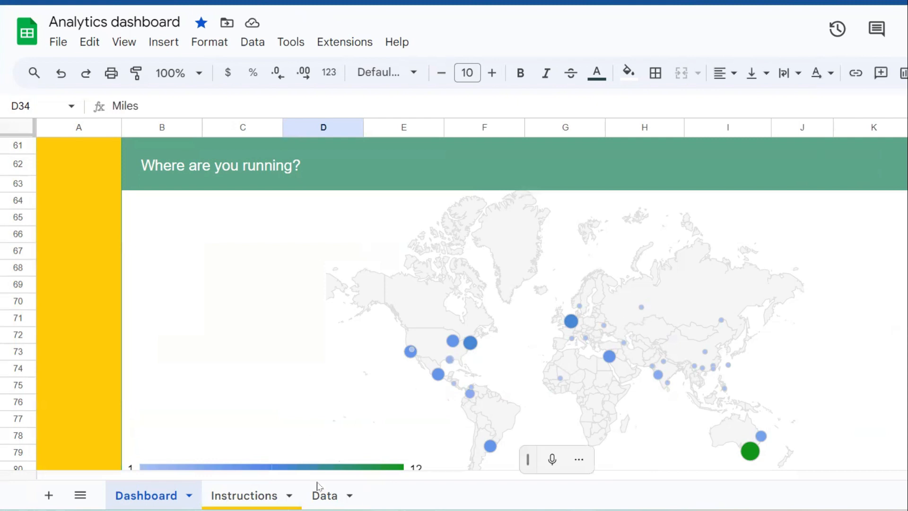
# Insert a chart based on the City column of the Data sheet.
pyautogui.click(322, 497)
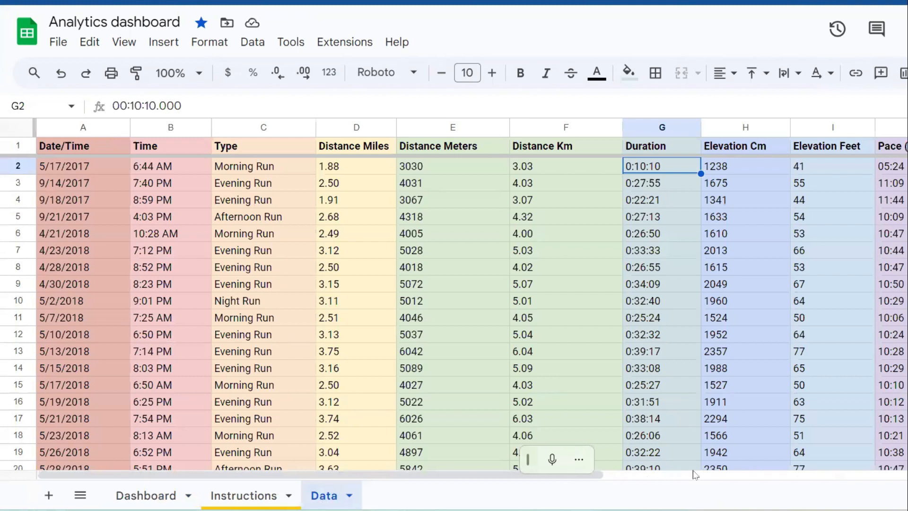
pyautogui.moveTo(461, 475); pyautogui.dragTo(675, 476)
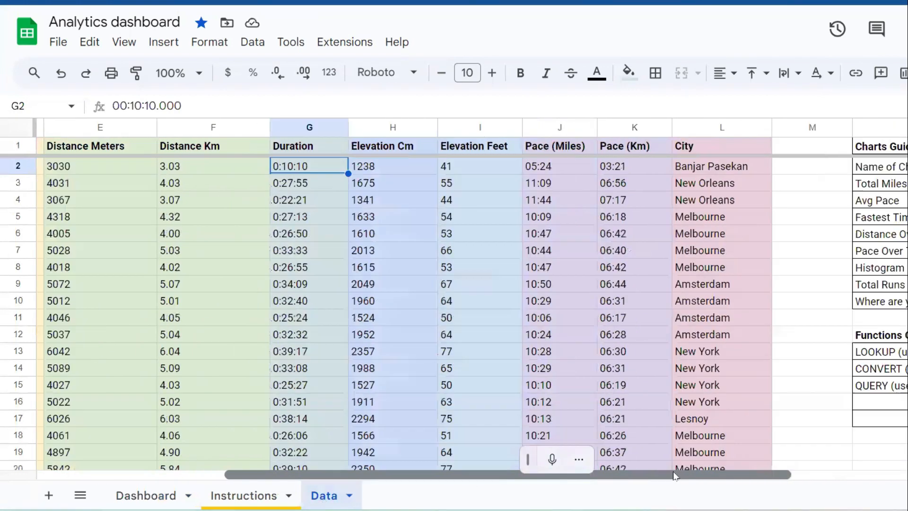
pyautogui.hscroll(1, 683, 129)
pyautogui.click(683, 129)
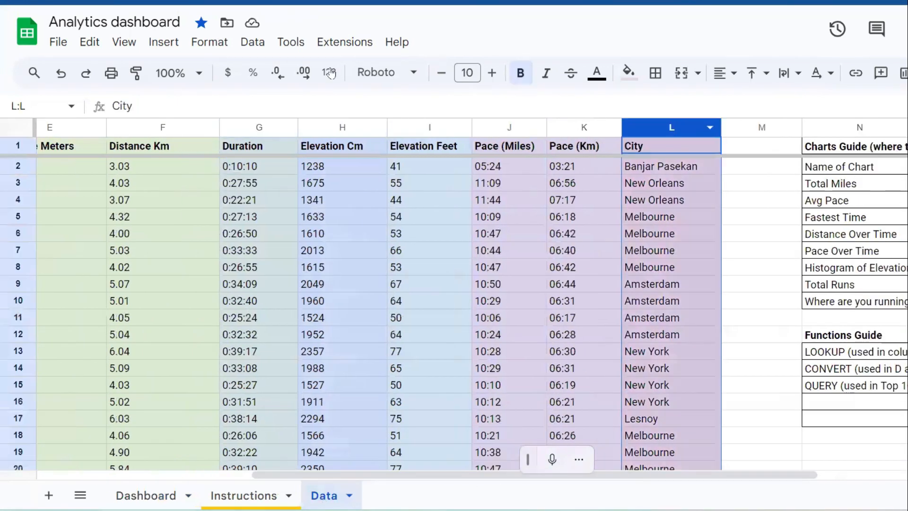
pyautogui.click(164, 43)
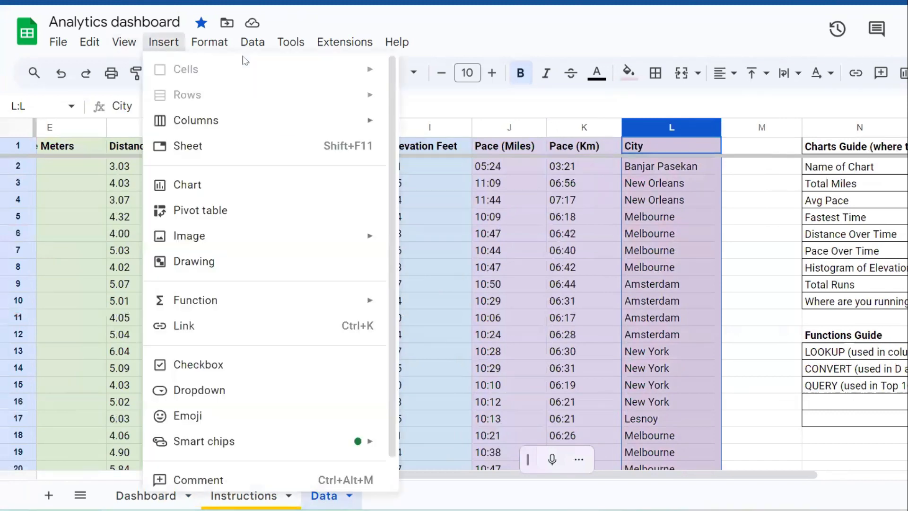
pyautogui.click(178, 188)
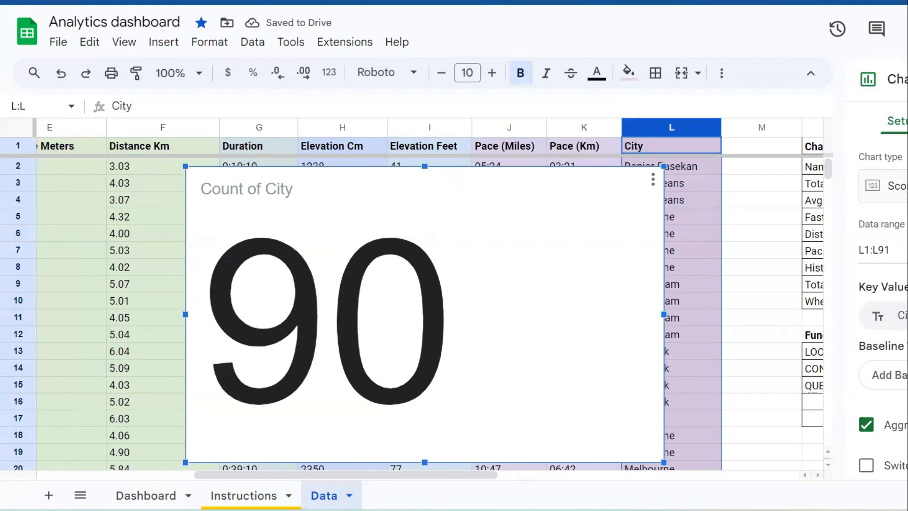
# Change the new City chart's type to the Geo chart with markers.
pyautogui.click(897, 185)
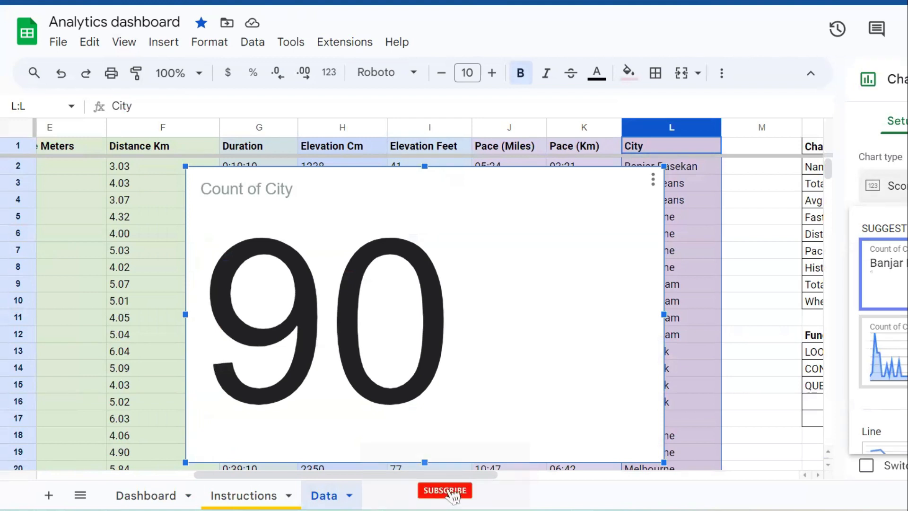
pyautogui.scroll(-1, 879, 332)
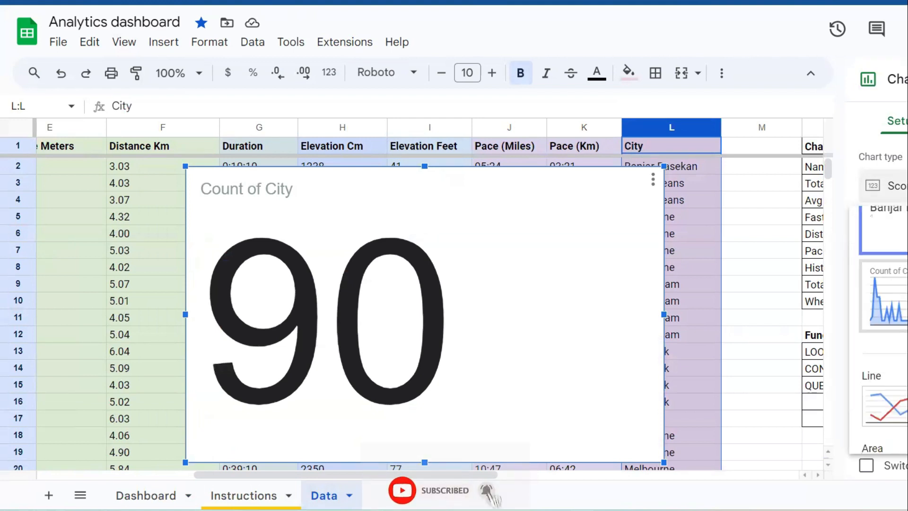
pyautogui.scroll(-3, 880, 331)
pyautogui.scroll(-10, 882, 331)
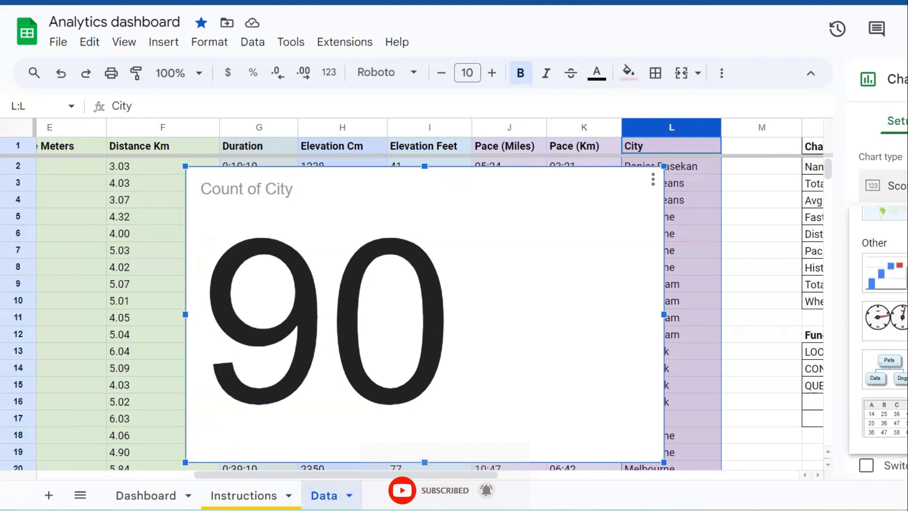
pyautogui.scroll(2, 899, 280)
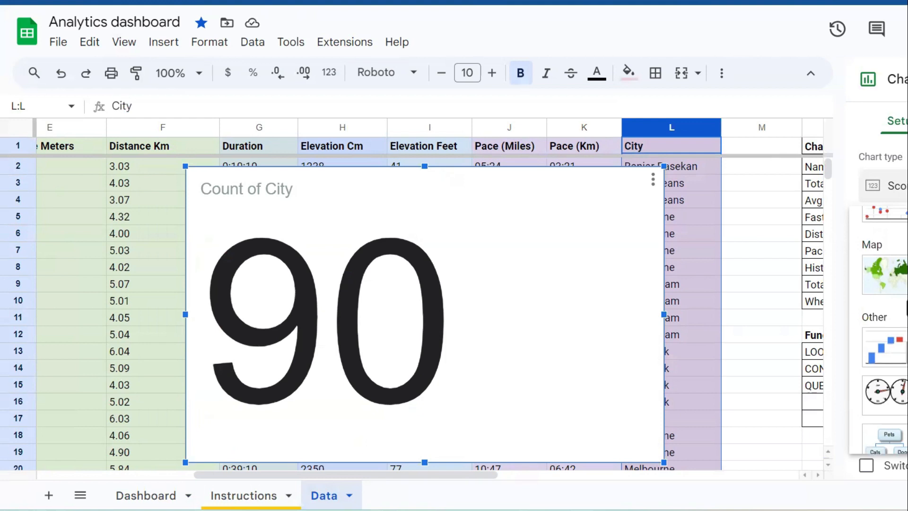
pyautogui.click(901, 281)
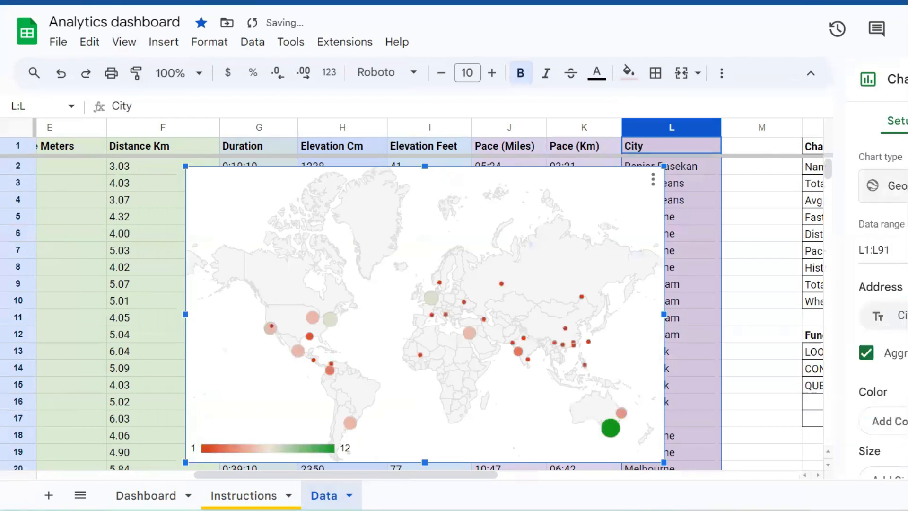
# Set the new map's data range to L1:L92.
pyautogui.click(897, 249)
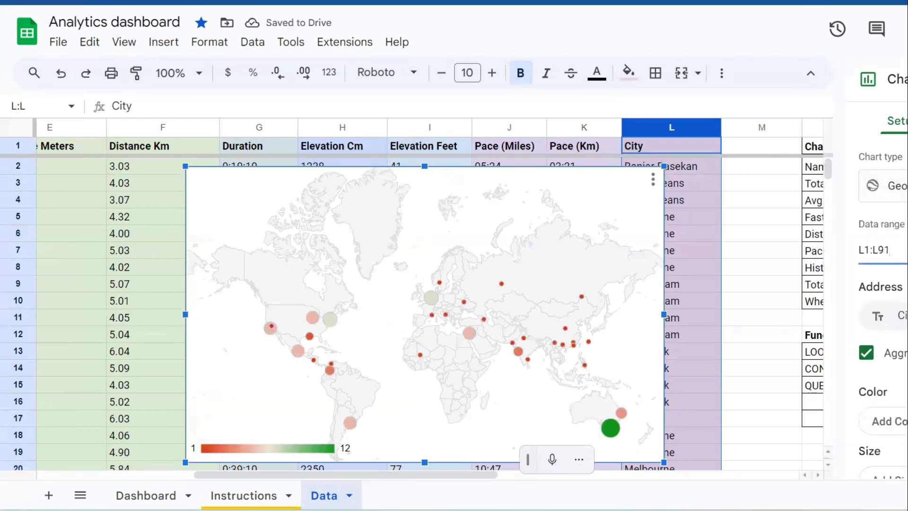
pyautogui.press('BackSpace')
pyautogui.write('2')
pyautogui.press('Return')
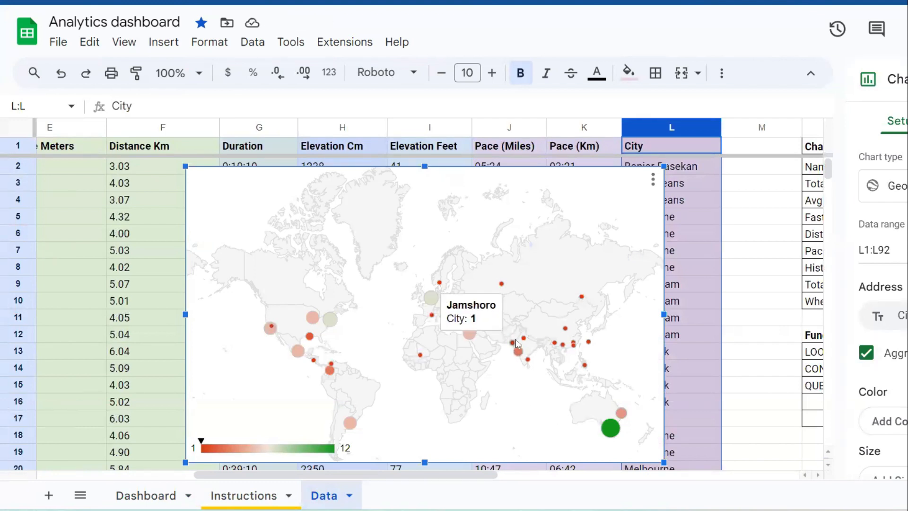
# Review the new map's remaining setup options and its customization sections, including Geo.
pyautogui.scroll(-2, 882, 284)
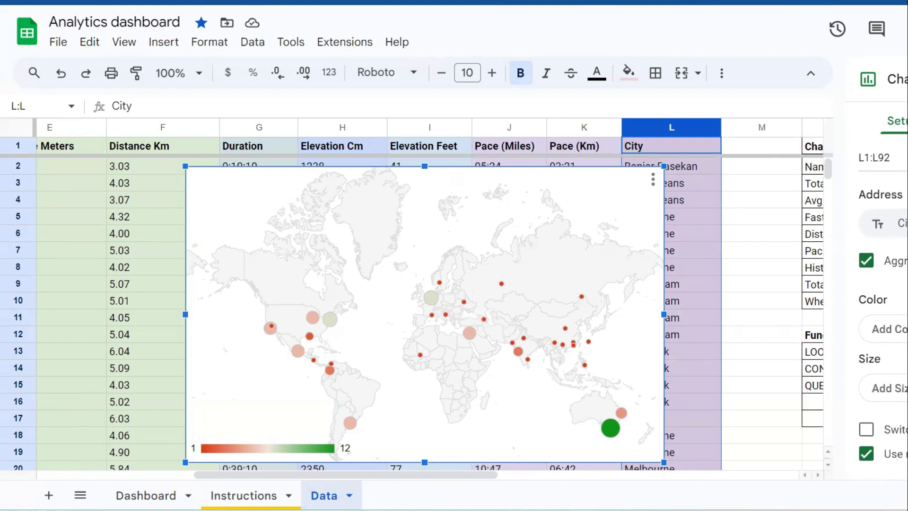
pyautogui.click(906, 121)
pyautogui.click(878, 212)
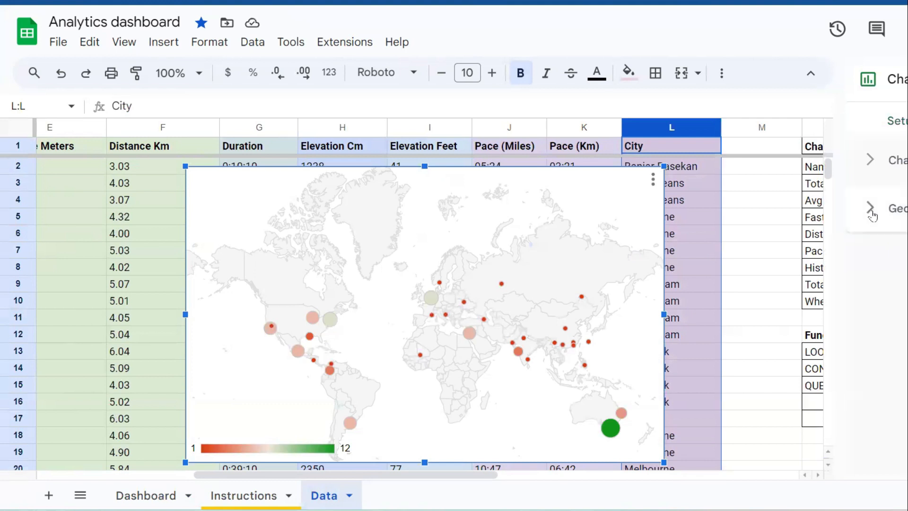
# Return to the Dashboard sheet and examine the color scale below the "Where are you running?" map.
pyautogui.click(144, 503)
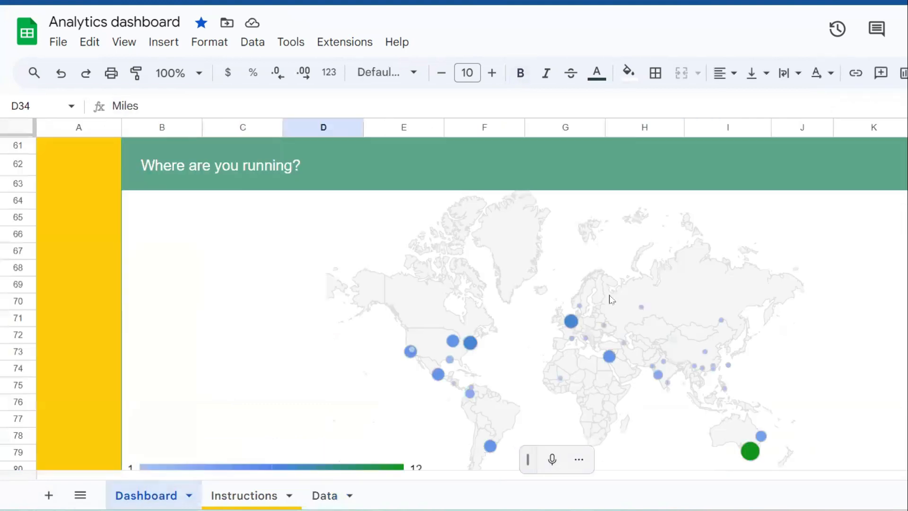
pyautogui.scroll(-3, 613, 258)
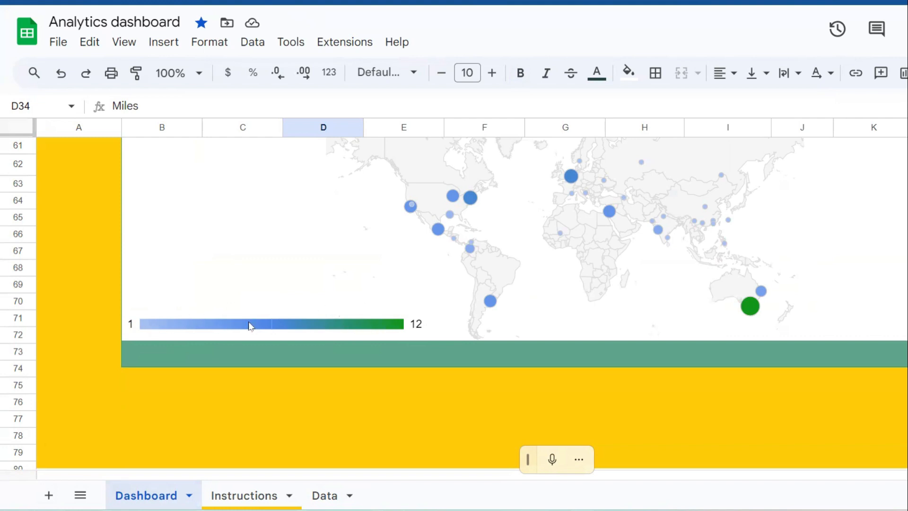
pyautogui.click(344, 328)
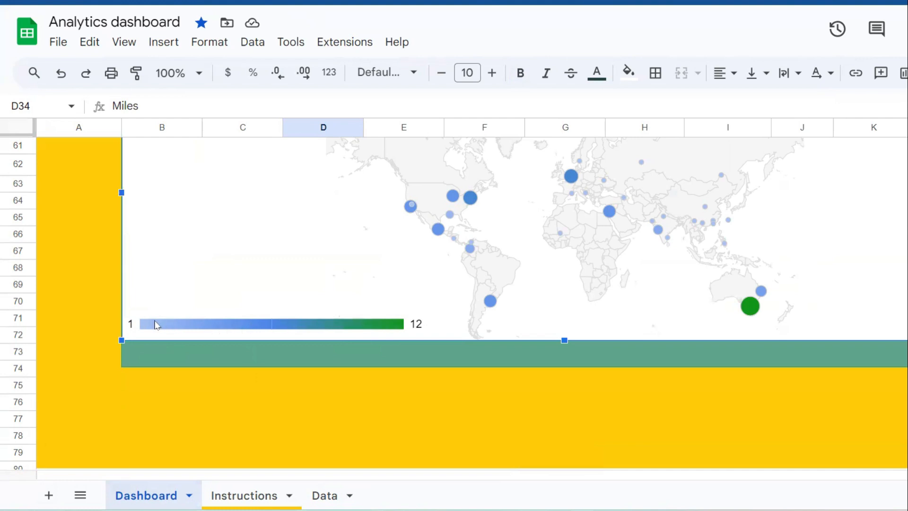
# Look over the whole dashboard, from the scorecards through the charts to the map, and return to its header.
pyautogui.scroll(10, 608, 320)
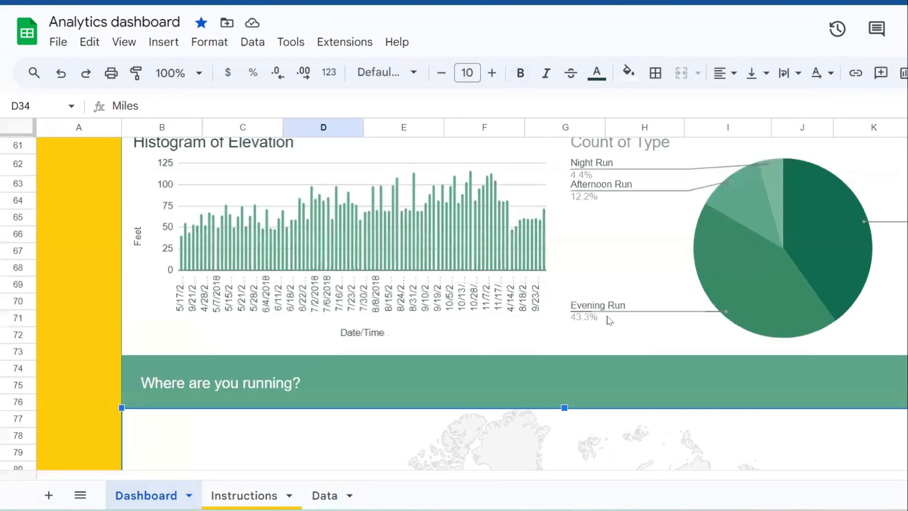
pyautogui.scroll(5, 600, 301)
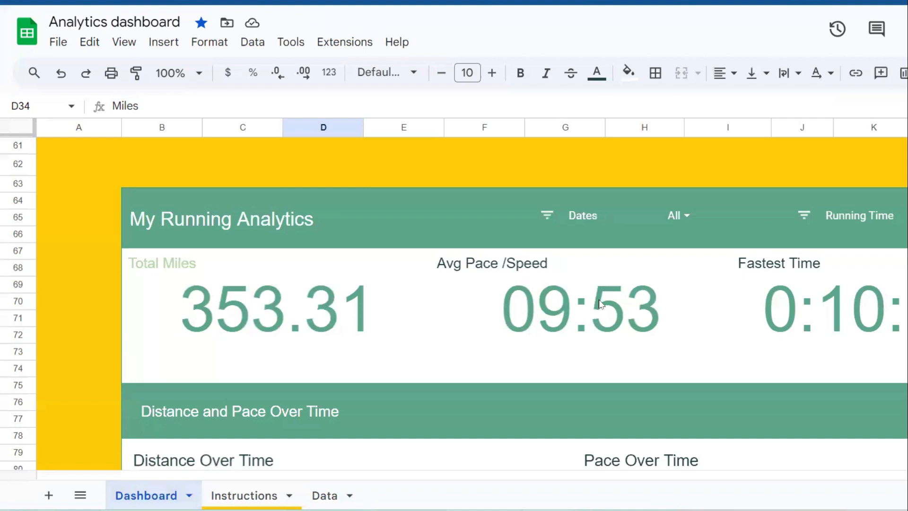
pyautogui.scroll(-12, 595, 293)
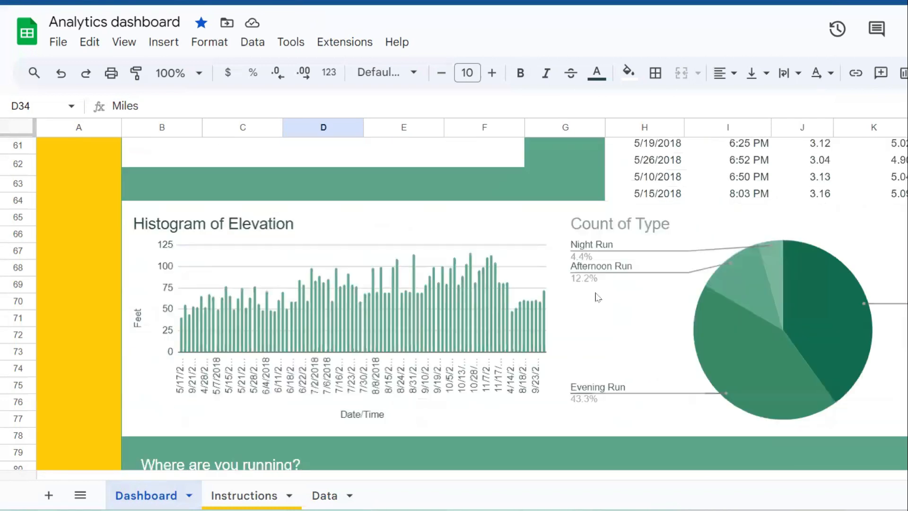
pyautogui.scroll(-8, 597, 297)
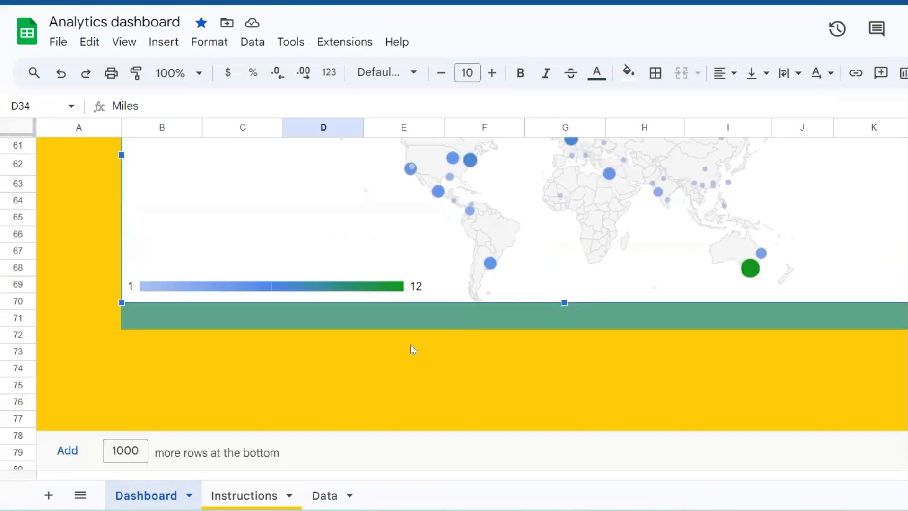
pyautogui.scroll(20, 411, 345)
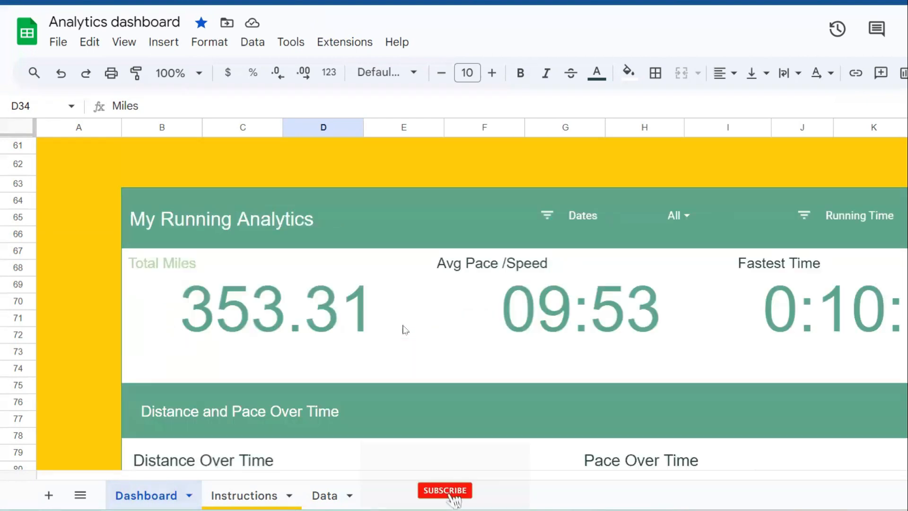